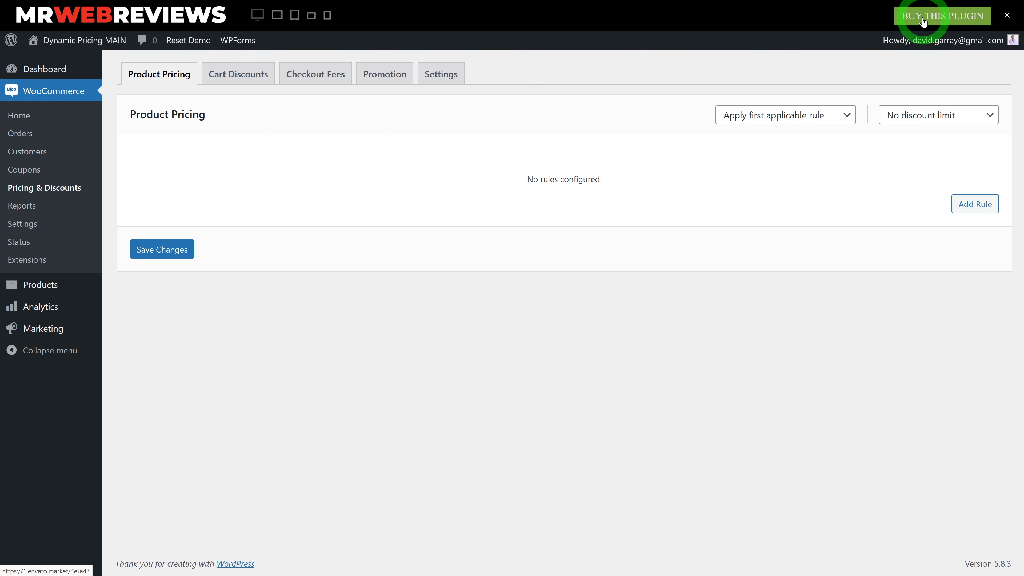
# Review the WooCommerce Dynamic Pricing & Discounts product page, including its price, conditional logic and the Virtually Unlimited Scenarios examples.
pyautogui.hotkey('ctrl', '-')
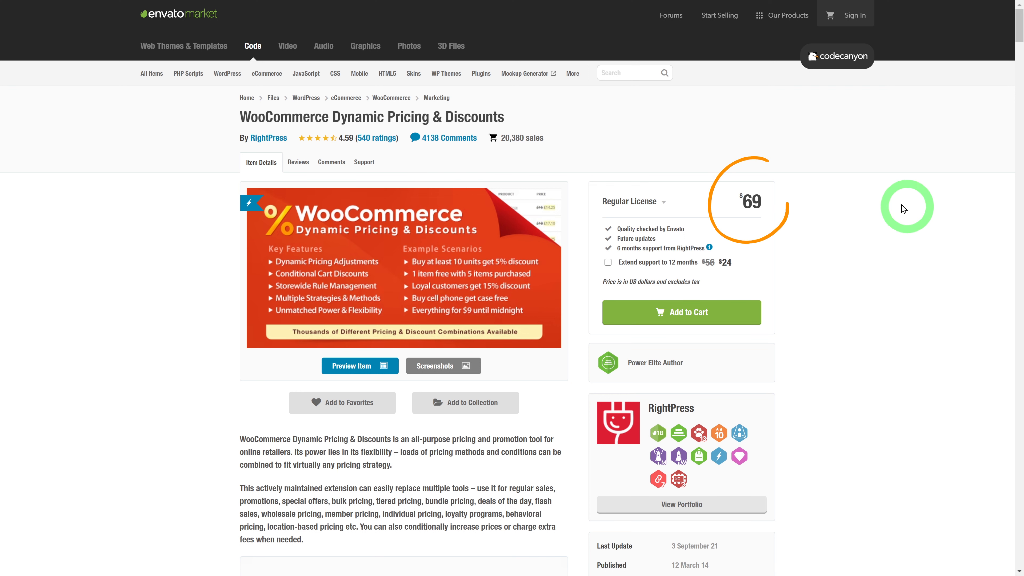
pyautogui.scroll(-4, 863, 283)
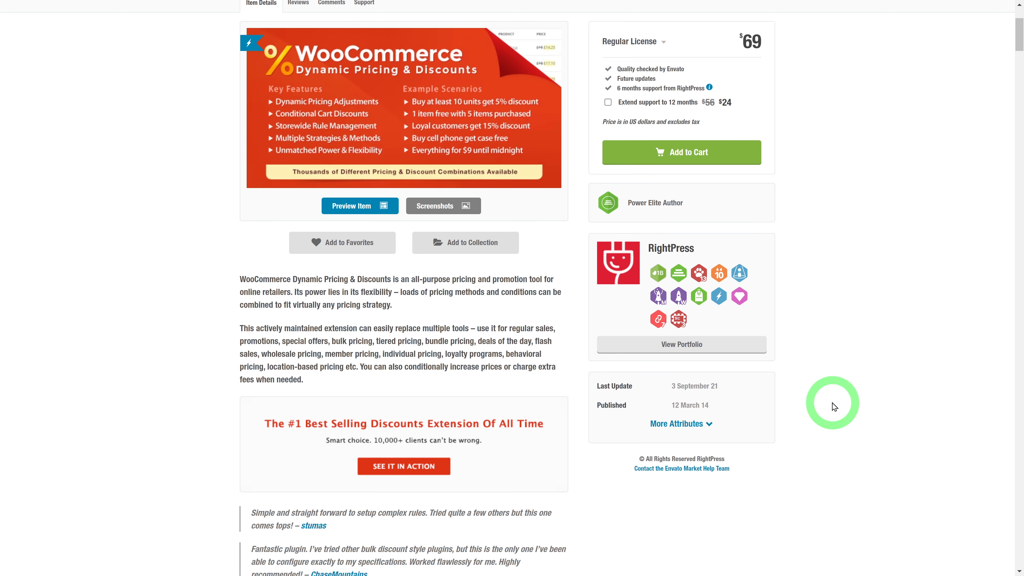
pyautogui.moveTo(1019, 42); pyautogui.dragTo(1009, 114)
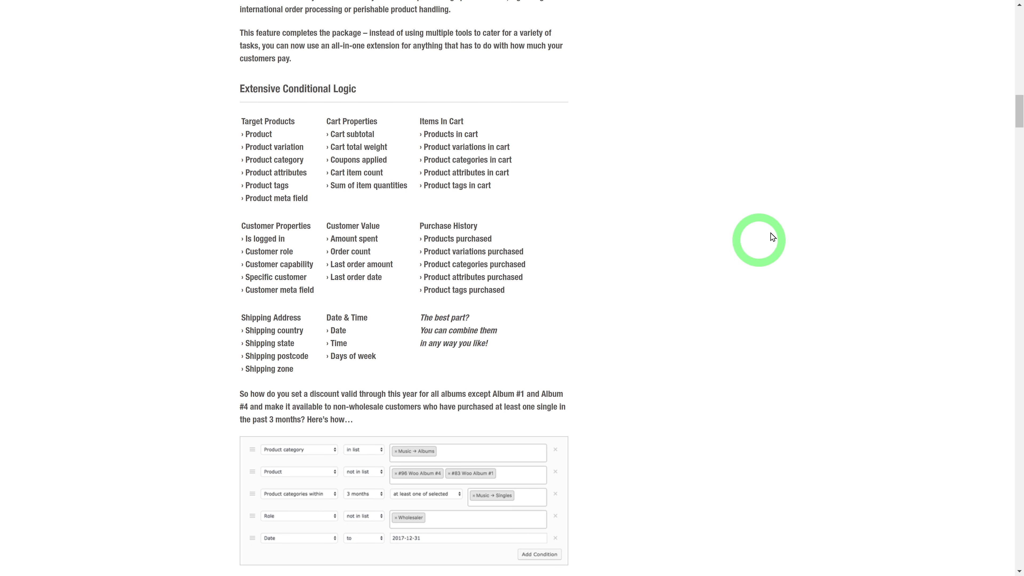
pyautogui.moveTo(1019, 120); pyautogui.dragTo(1018, 146)
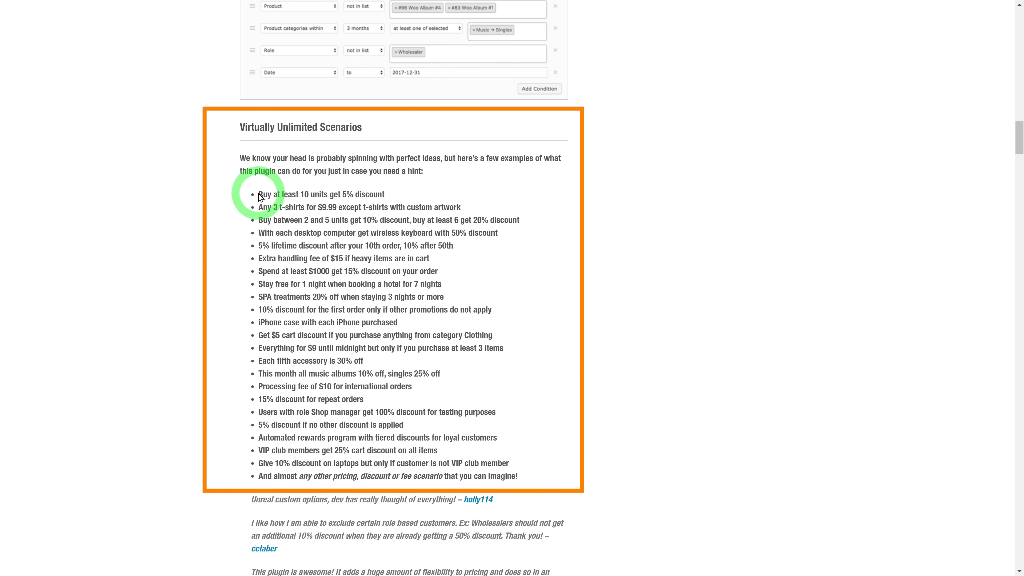
pyautogui.moveTo(259, 196); pyautogui.dragTo(385, 195)
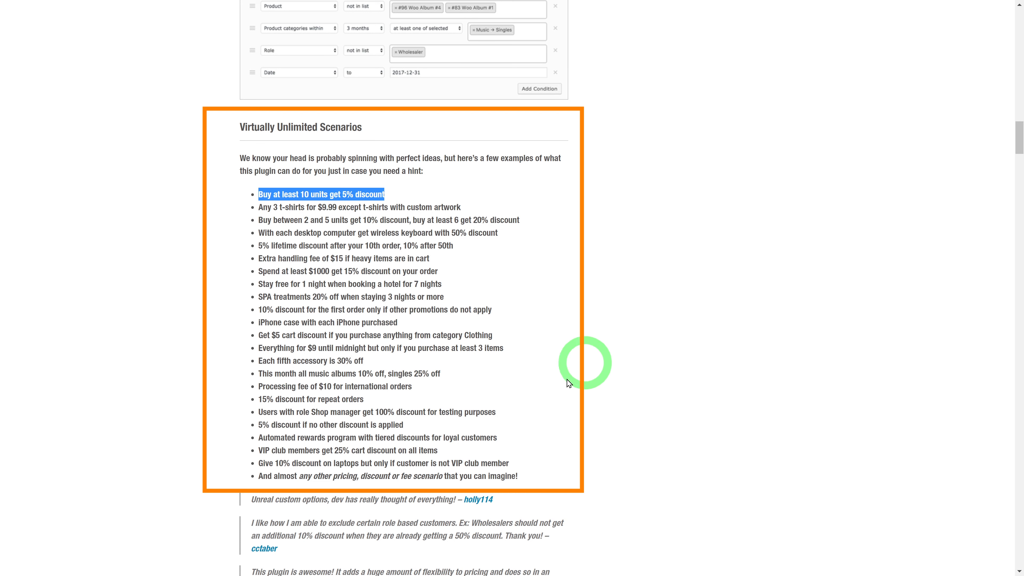
pyautogui.moveTo(258, 360); pyautogui.dragTo(435, 367)
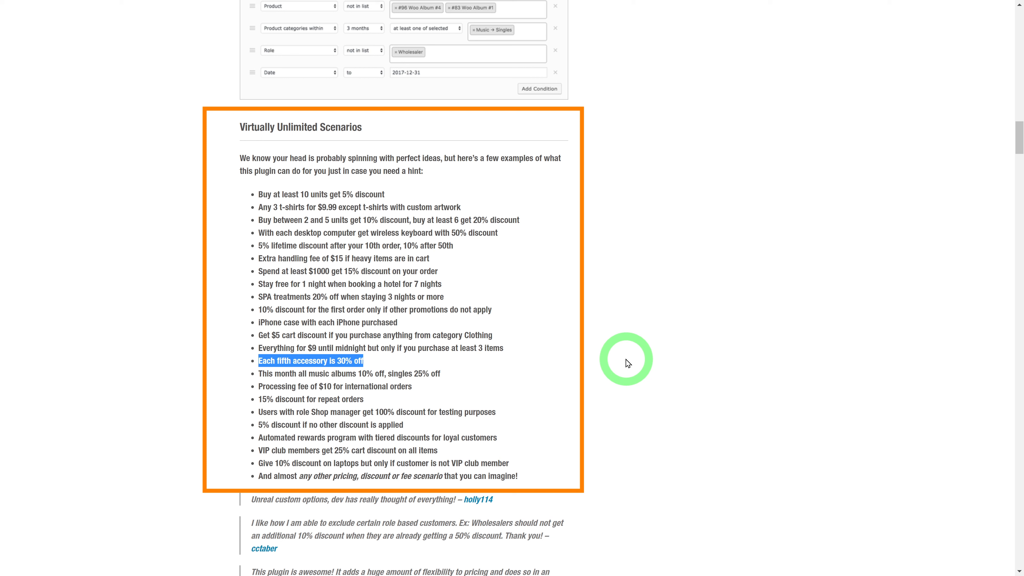
pyautogui.moveTo(259, 400); pyautogui.dragTo(364, 400)
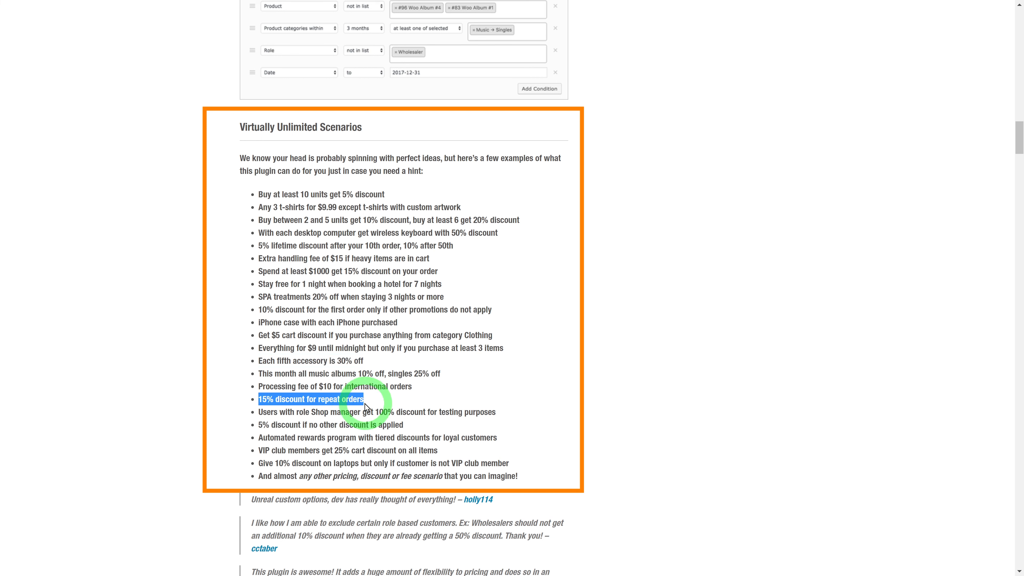
pyautogui.click(578, 378)
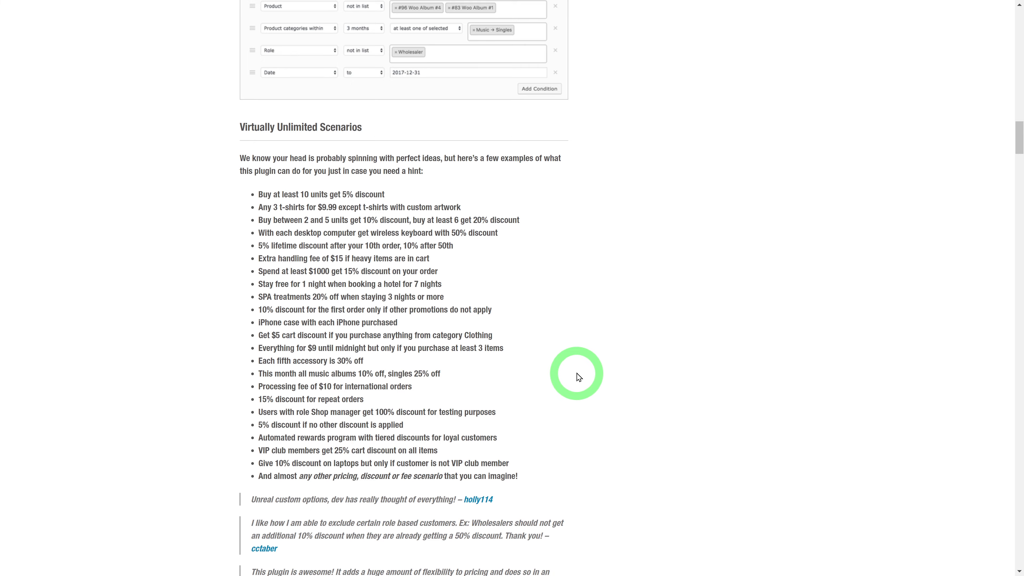
pyautogui.scroll(20, 583, 371)
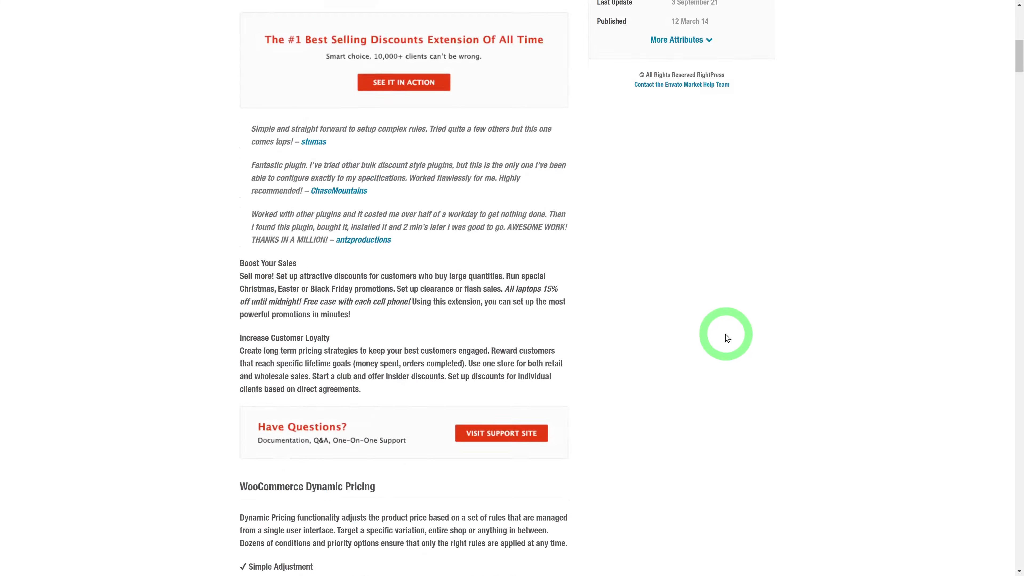
pyautogui.scroll(10, 726, 335)
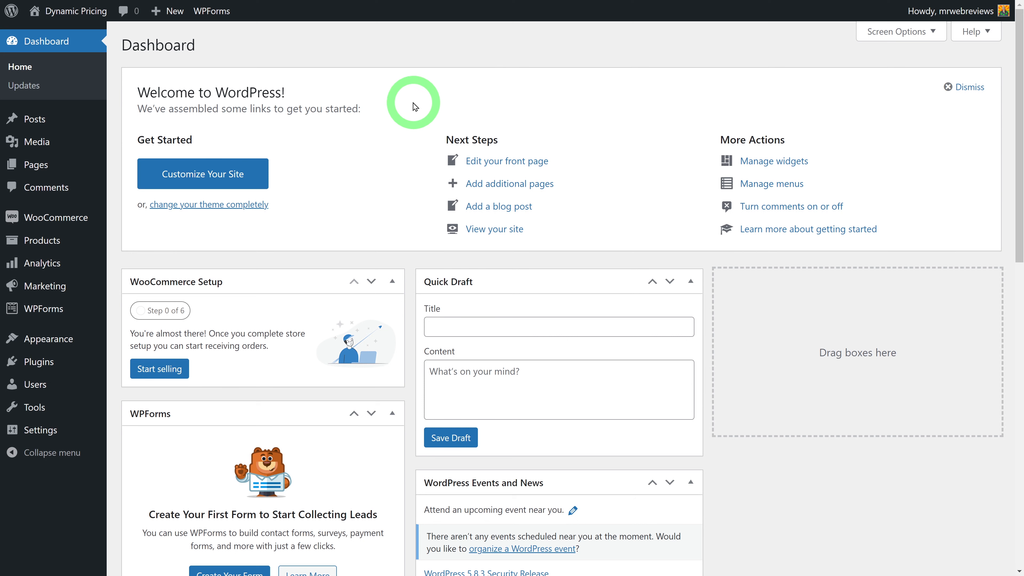
# Upload the plugin file wc-dynamic-pricing-and-discounts.zip to the WordPress site, then install and activate it.
pyautogui.moveTo(40, 361)
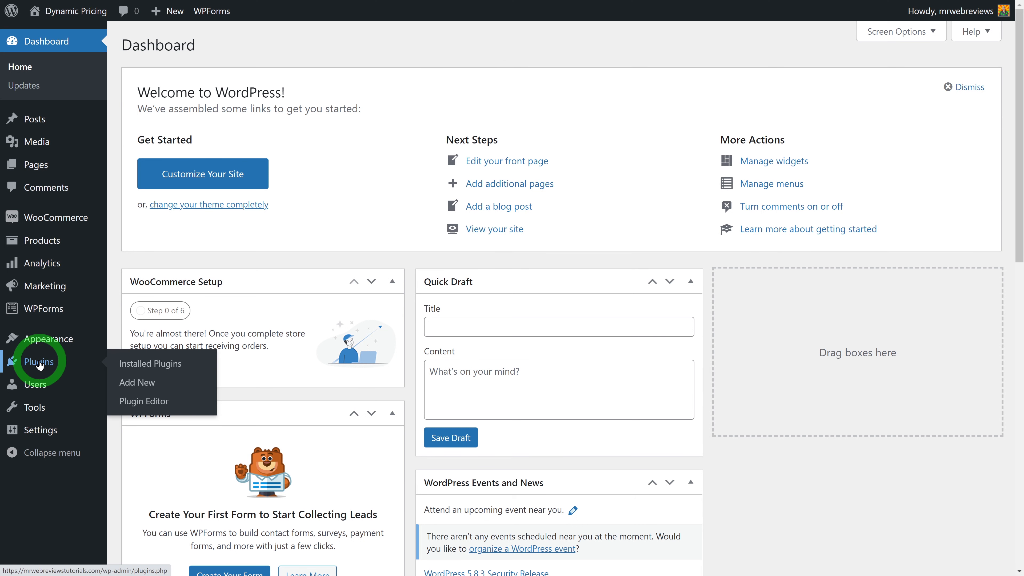
pyautogui.click(146, 367)
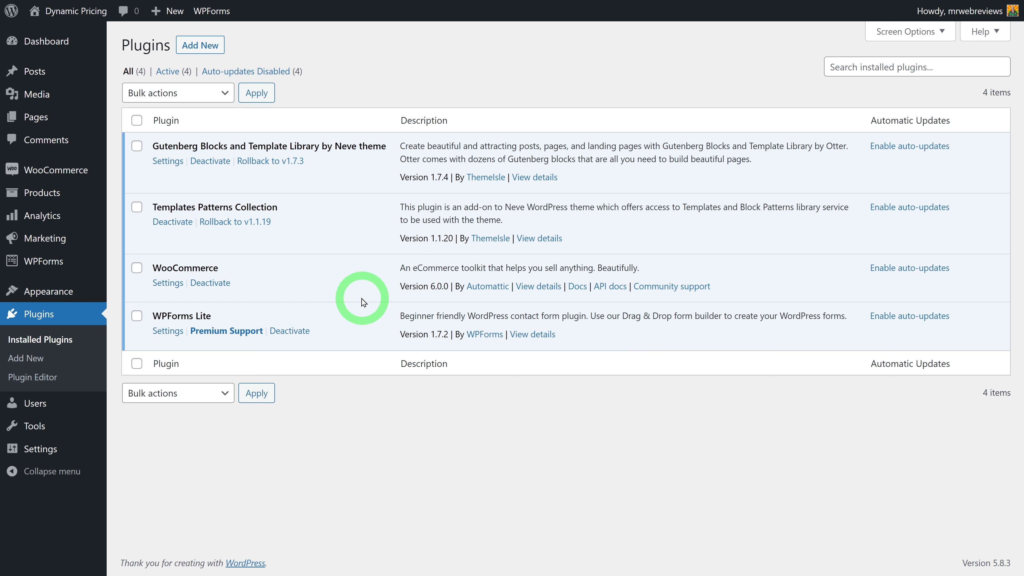
pyautogui.click(206, 50)
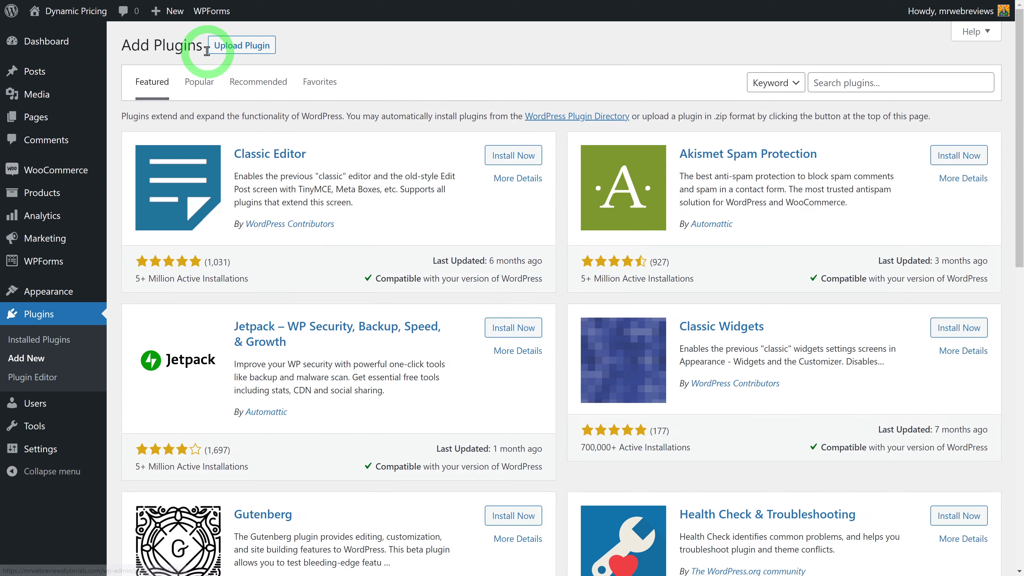
pyautogui.click(228, 50)
pyautogui.click(462, 169)
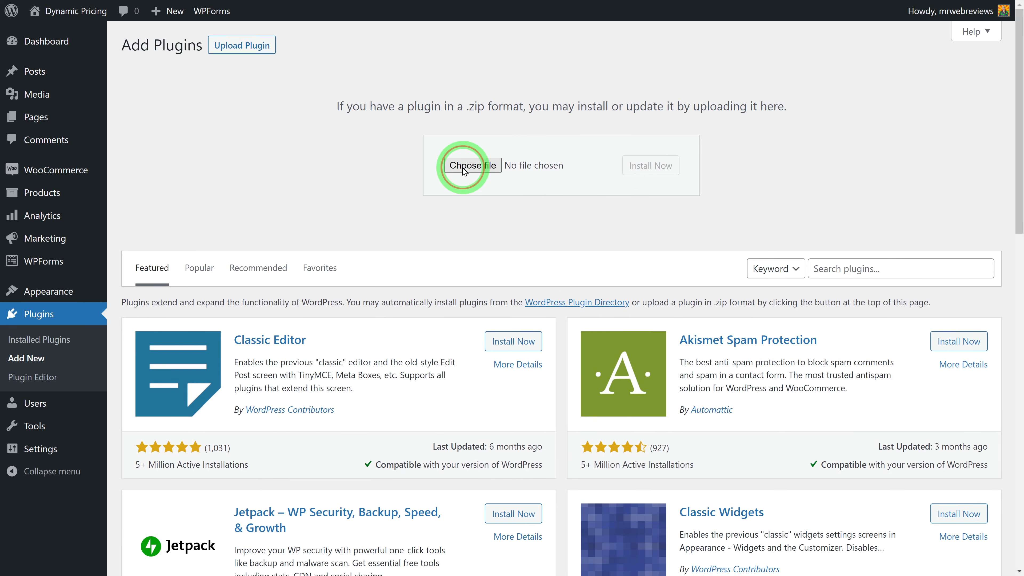
pyautogui.click(190, 87)
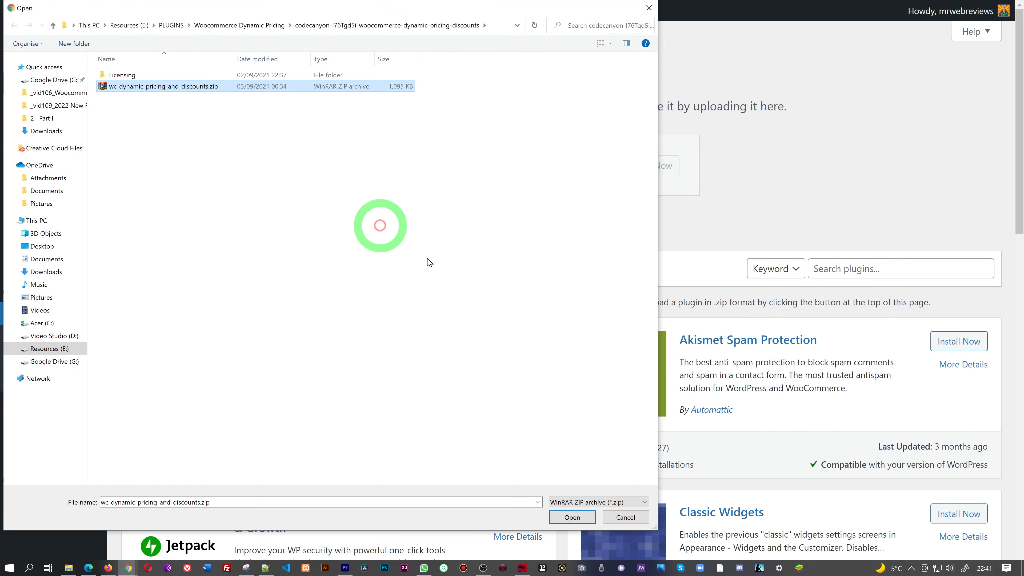
pyautogui.click(580, 522)
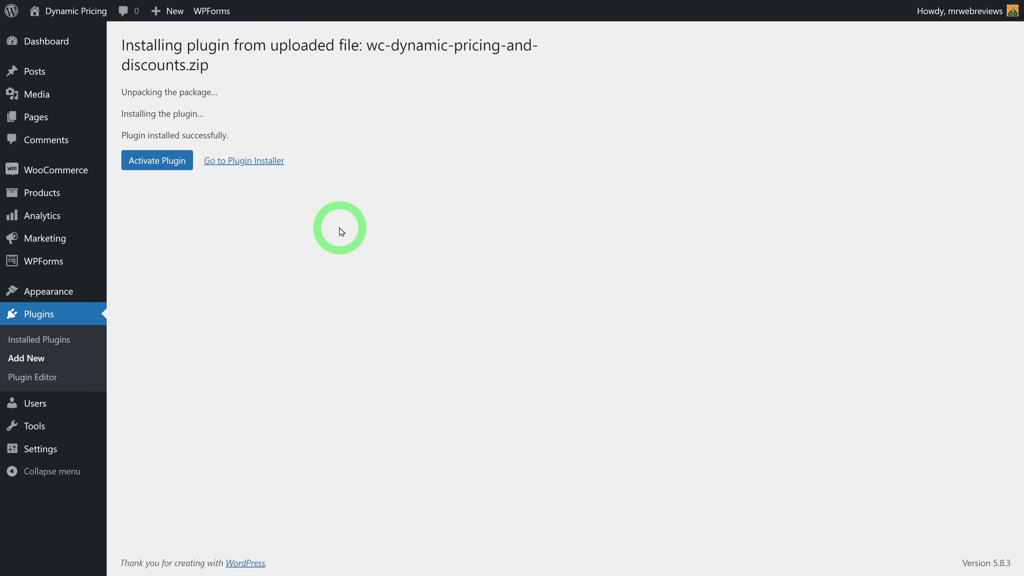
pyautogui.click(166, 164)
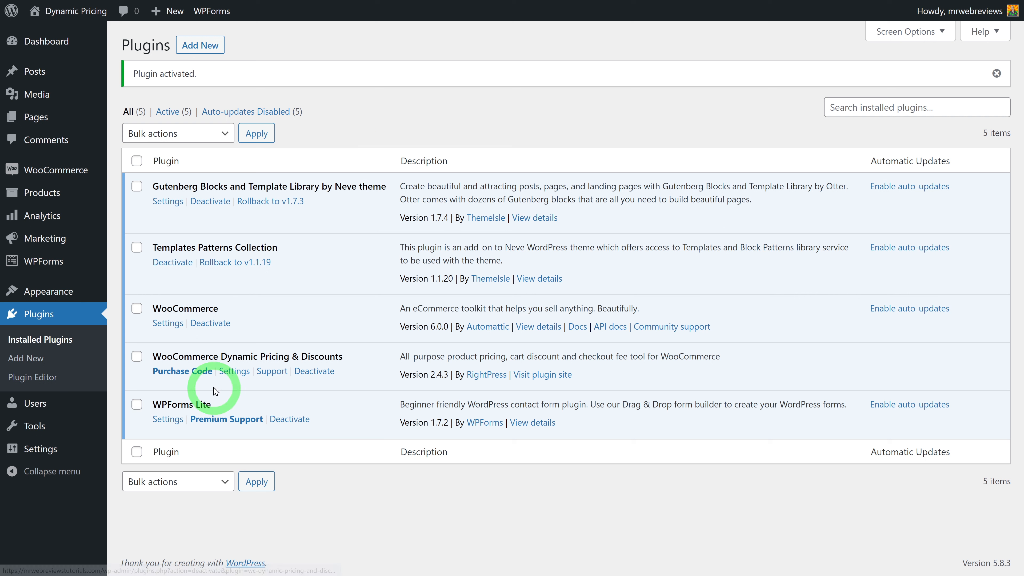
# Enter the Envato purchase code for the WooCommerce Dynamic Pricing & Discounts plugin to enable automatic updates.
pyautogui.click(180, 375)
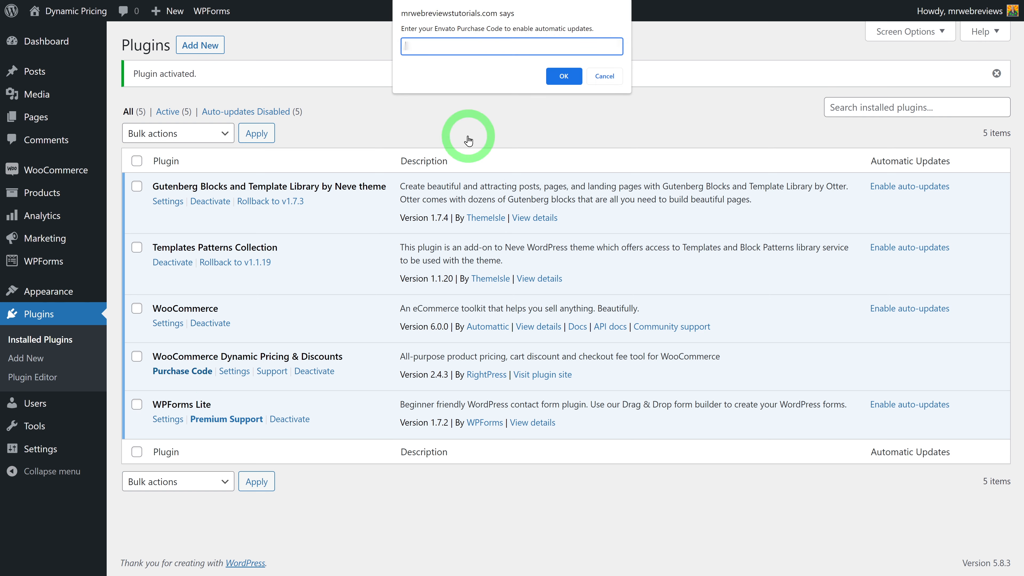
pyautogui.hotkey('ctrl', 'v')
pyautogui.click(569, 81)
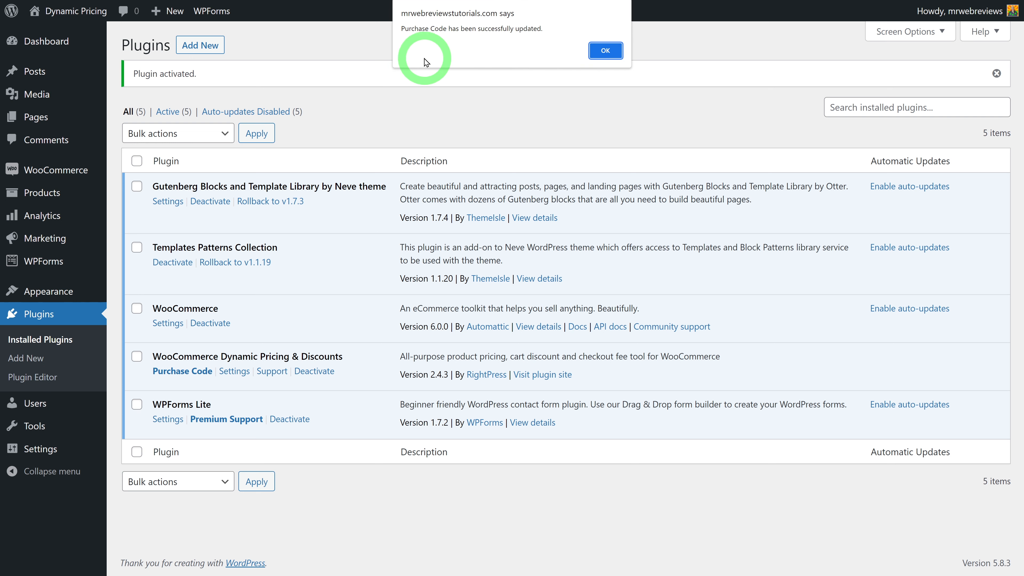
pyautogui.click(605, 50)
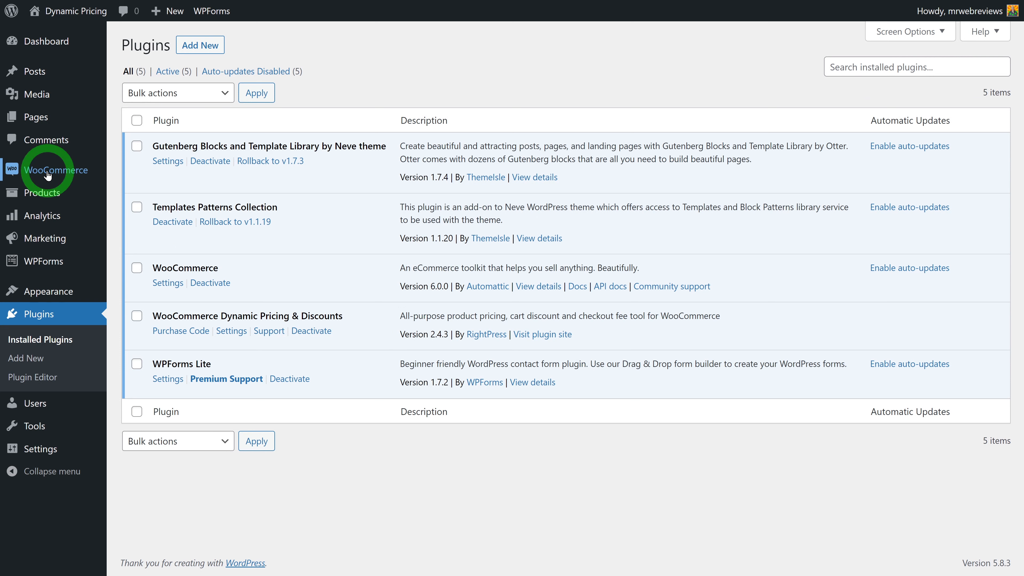
# Open the Pricing & Discounts settings of WooCommerce.
pyautogui.moveTo(68, 169)
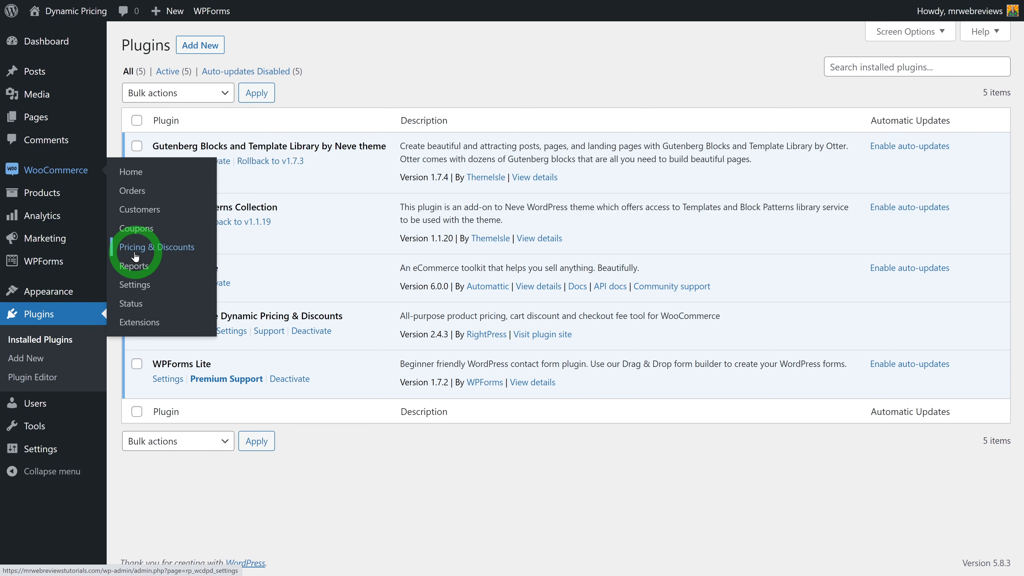
pyautogui.click(172, 249)
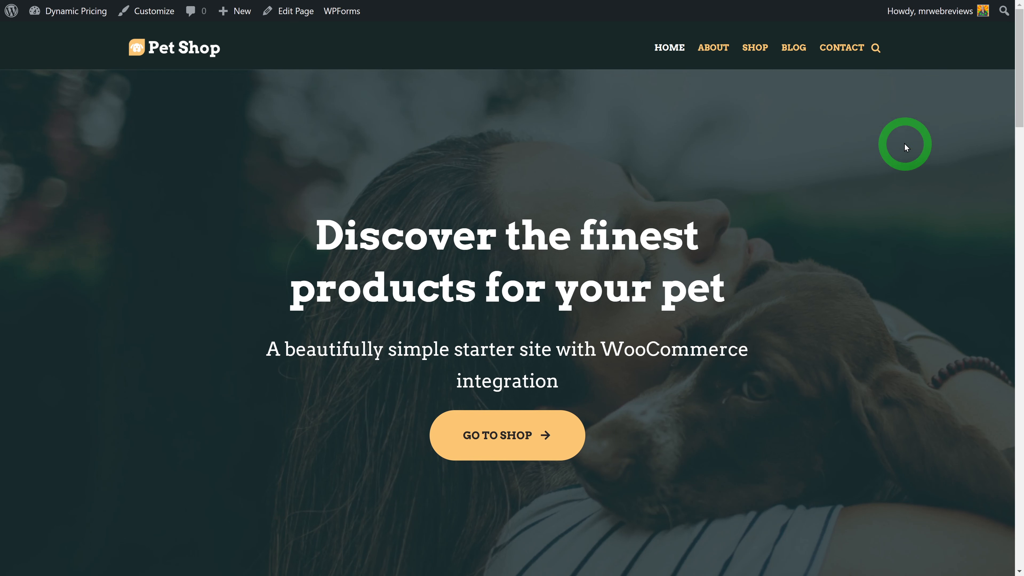
# Look through the pet shop's product catalogue and examine the Organic dried dog food product page.
pyautogui.click(757, 50)
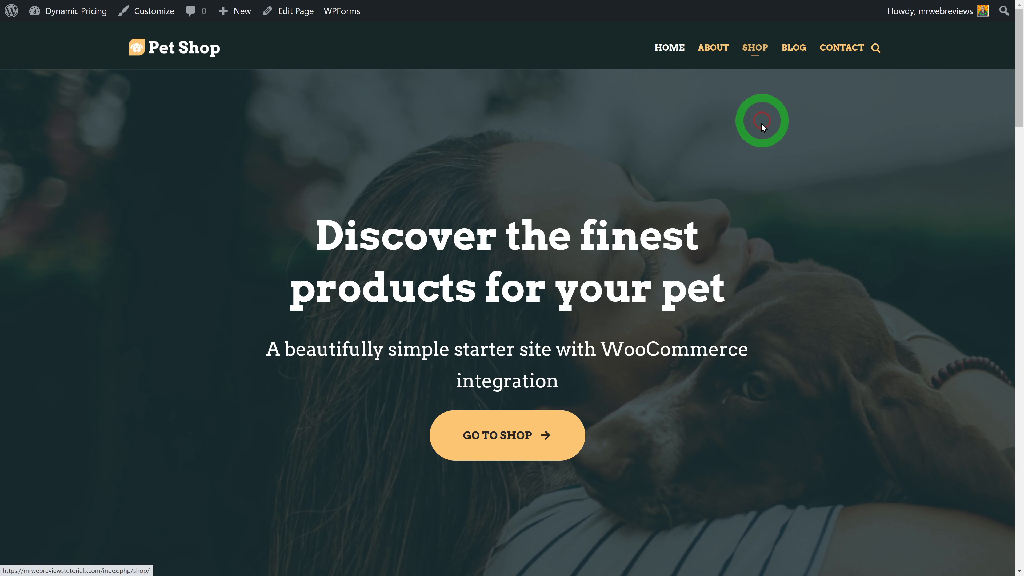
pyautogui.scroll(-10, 922, 211)
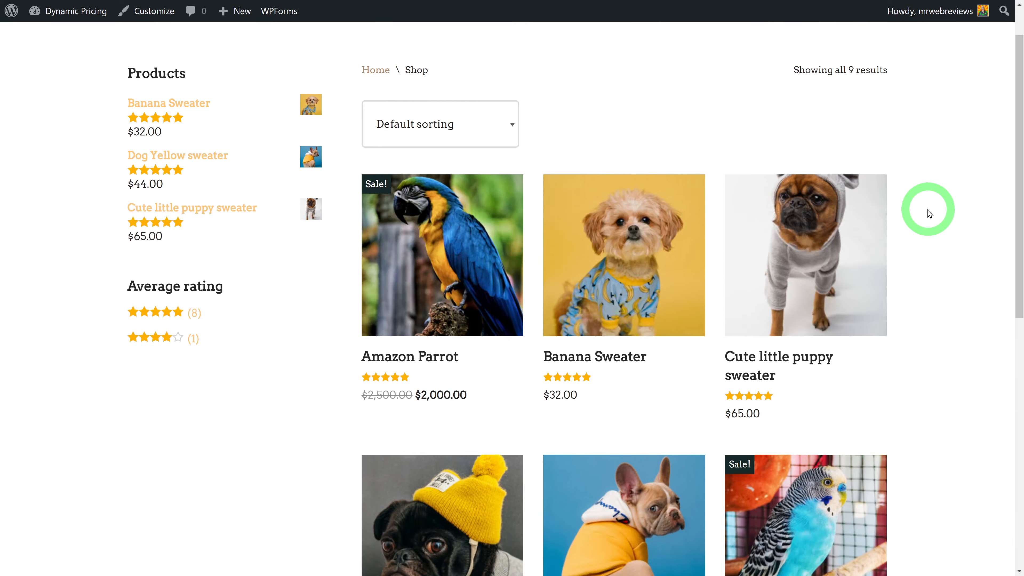
pyautogui.scroll(-2, 930, 213)
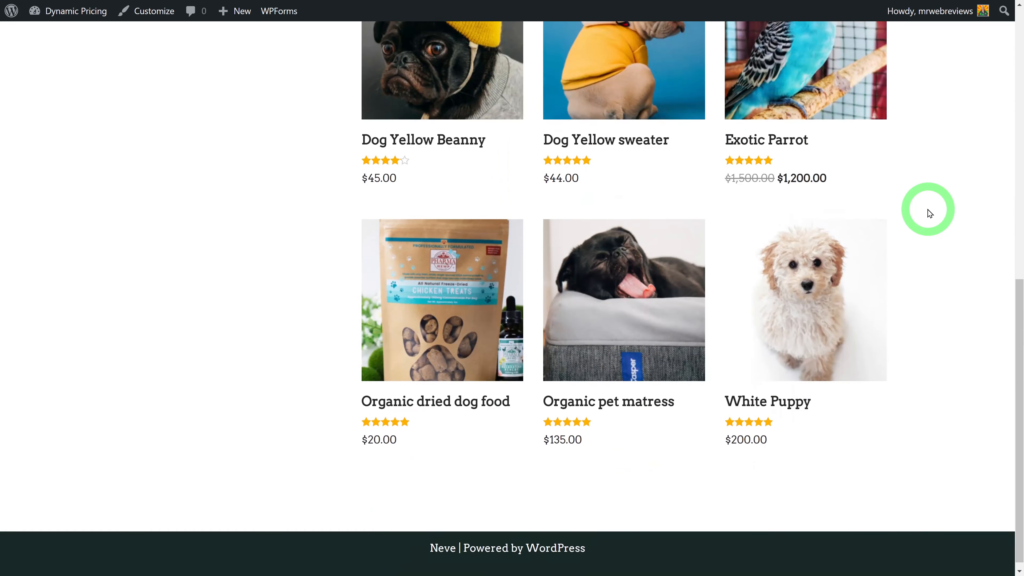
pyautogui.click(430, 398)
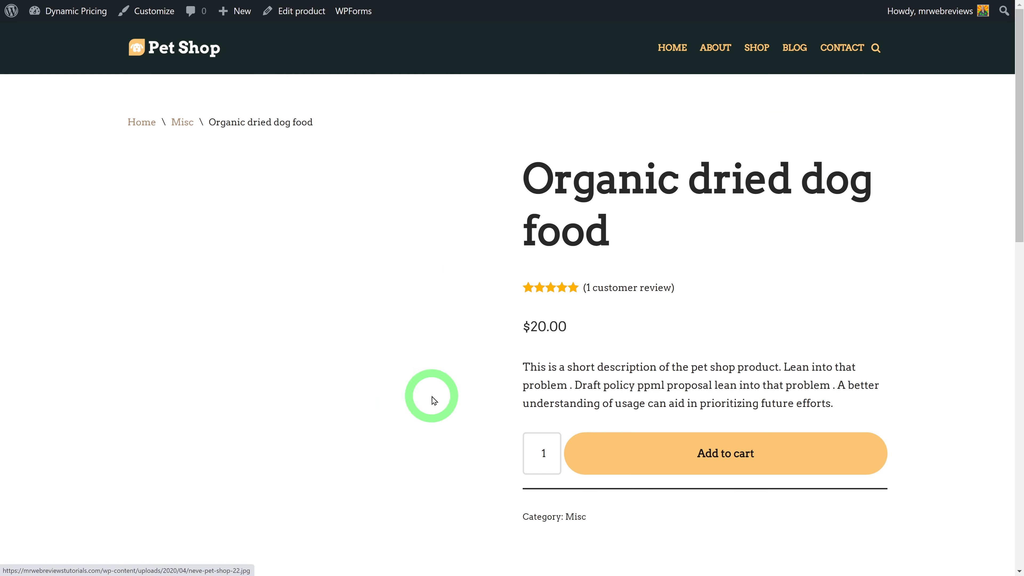
pyautogui.scroll(-3, 884, 276)
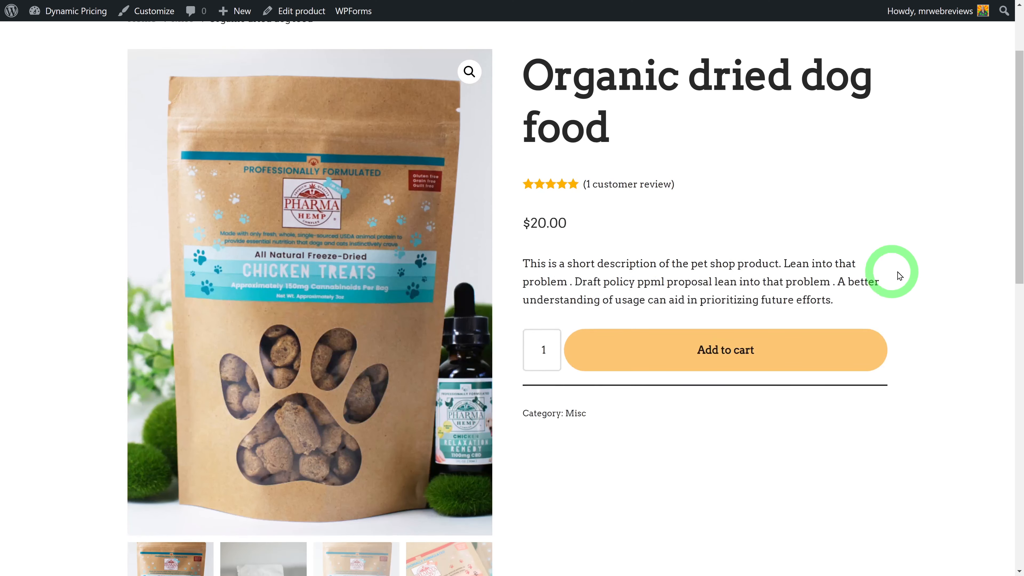
pyautogui.scroll(1, 899, 277)
pyautogui.scroll(1, 907, 278)
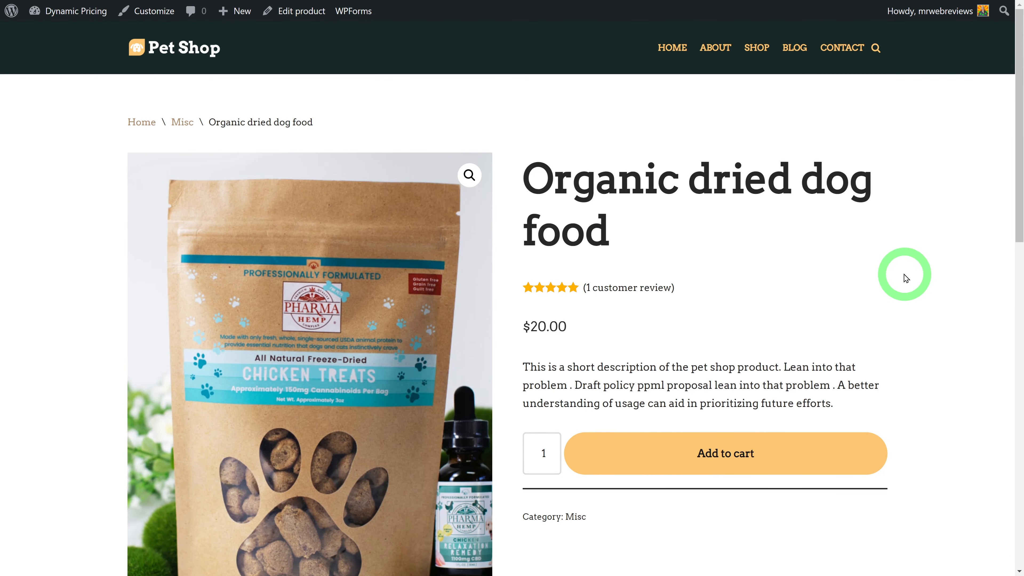
# Return to the Pricing & Discounts settings and add a product pricing rule that uses the Simple adjustment method.
pyautogui.hotkey('ctrl', 'Tab')
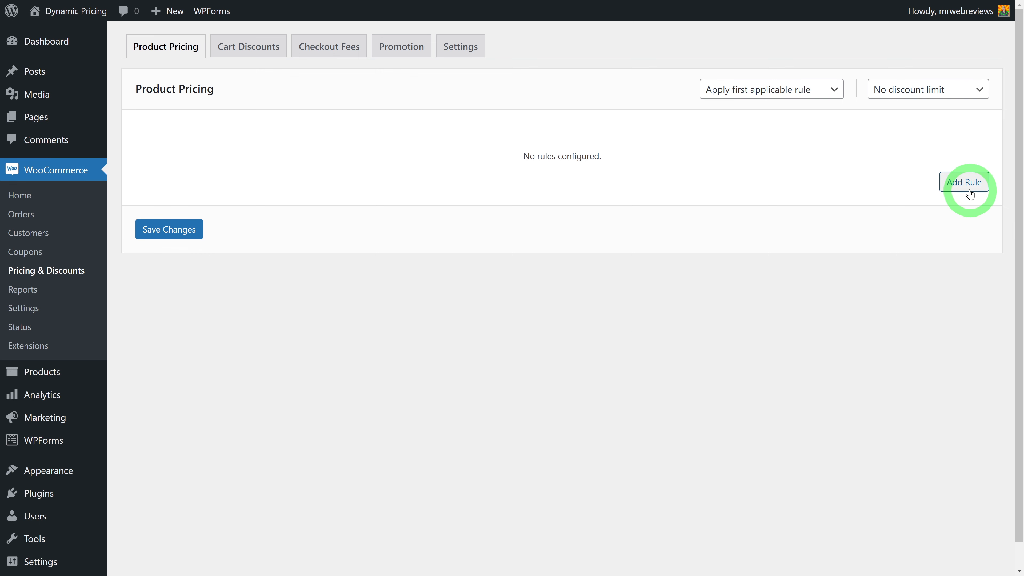
pyautogui.click(962, 183)
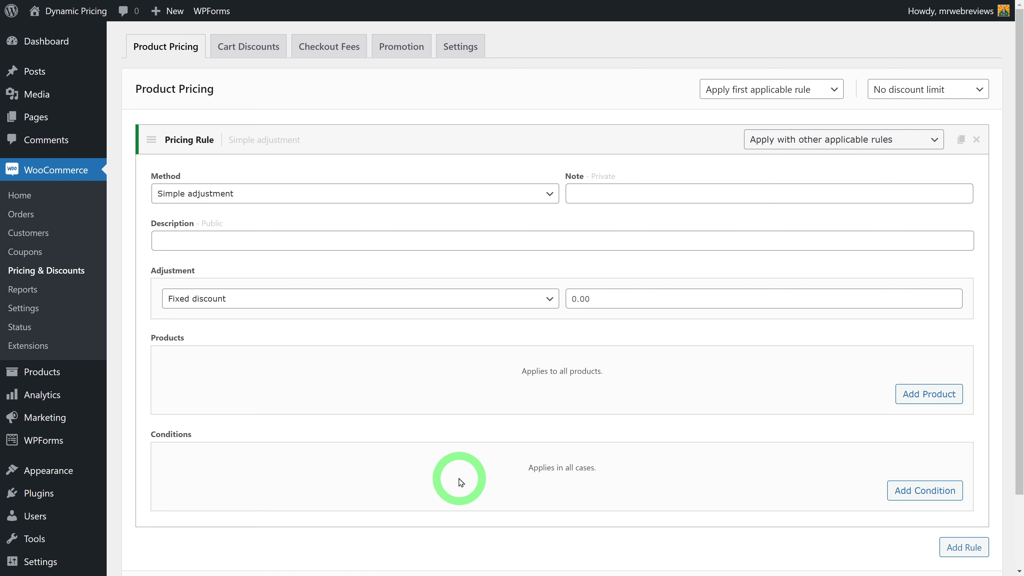
pyautogui.click(550, 195)
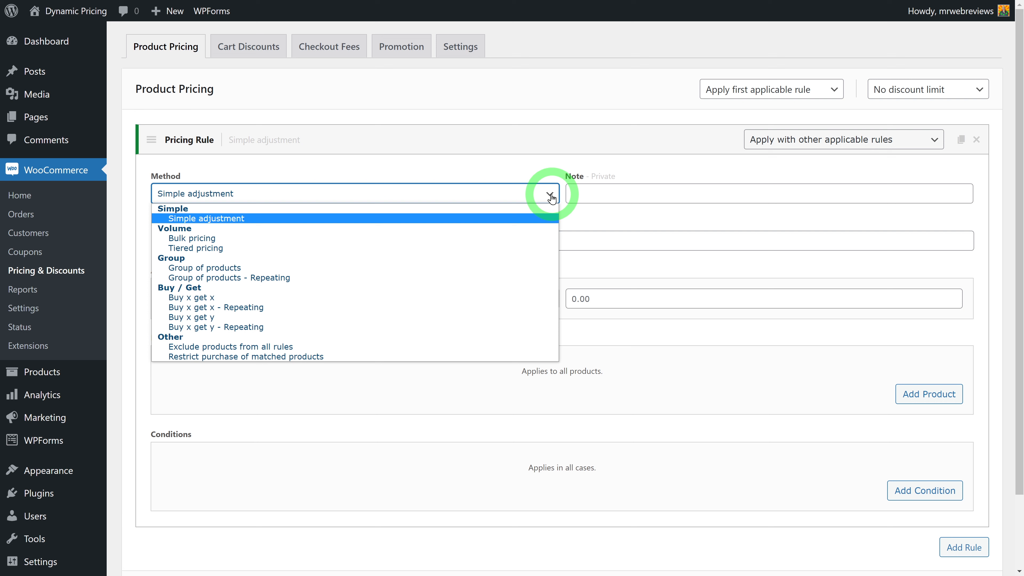
pyautogui.click(223, 218)
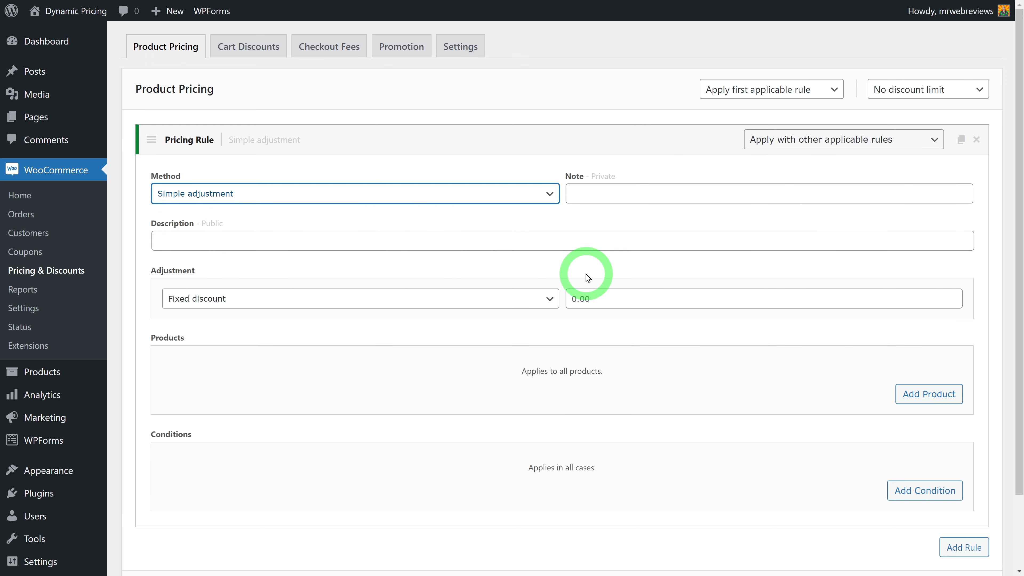
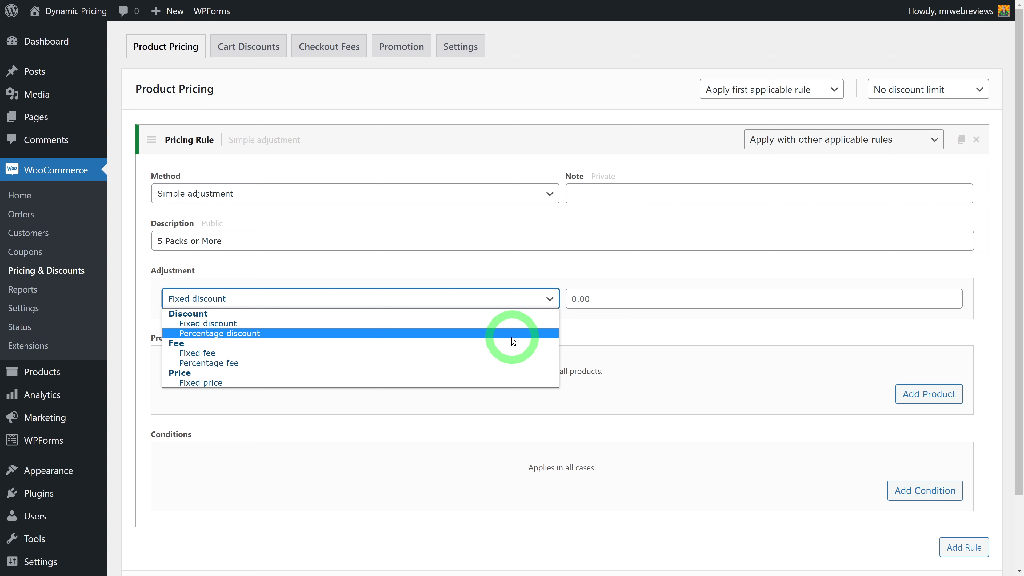
# Set the pricing rule's adjustment to a Percentage discount of 10.
pyautogui.click(251, 340)
pyautogui.click(573, 298)
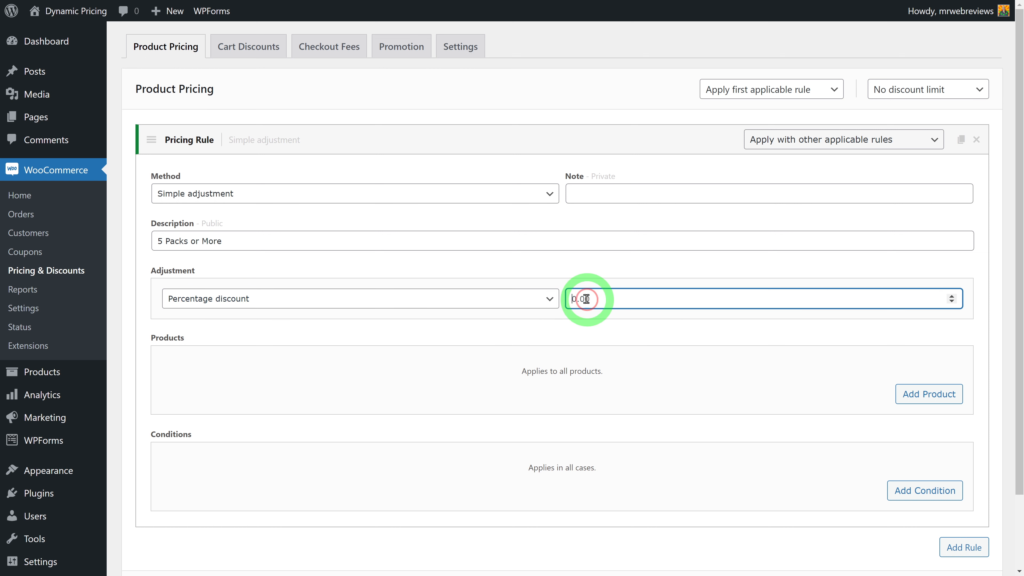
pyautogui.click(613, 314)
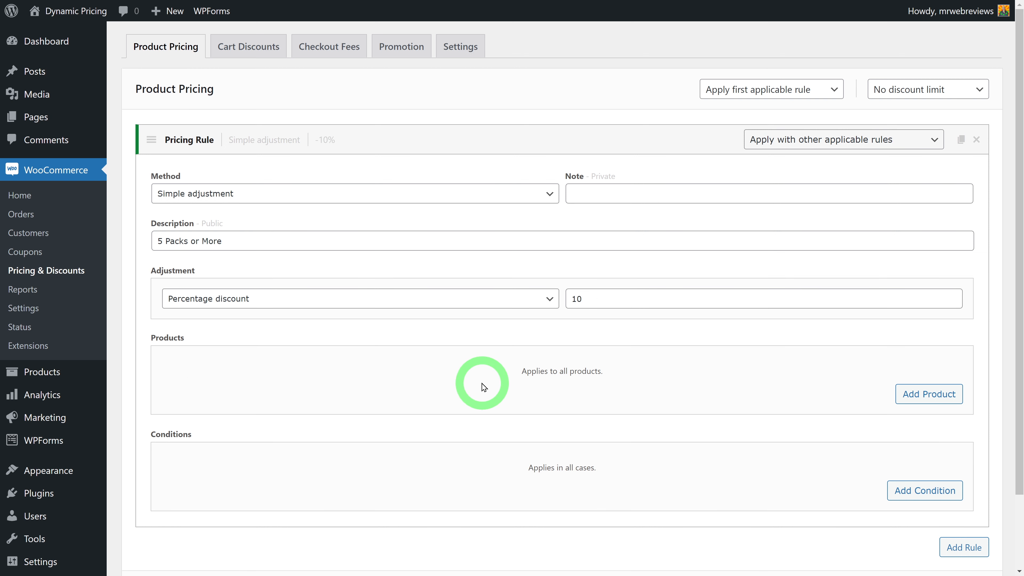
# Limit the pricing rule to a product in the list, selecting Organic dried dog food (#172).
pyautogui.click(914, 403)
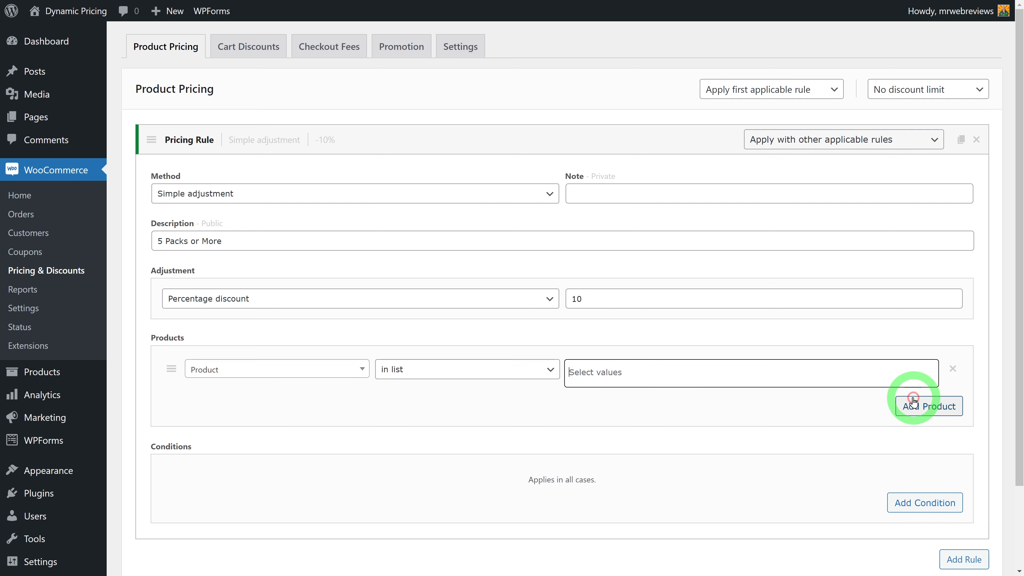
pyautogui.click(363, 371)
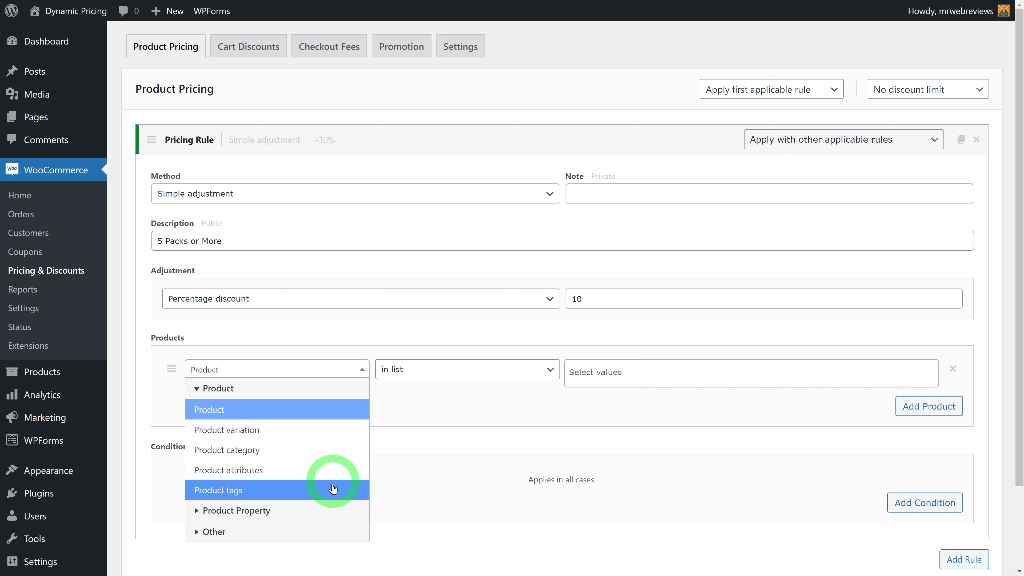
pyautogui.click(282, 510)
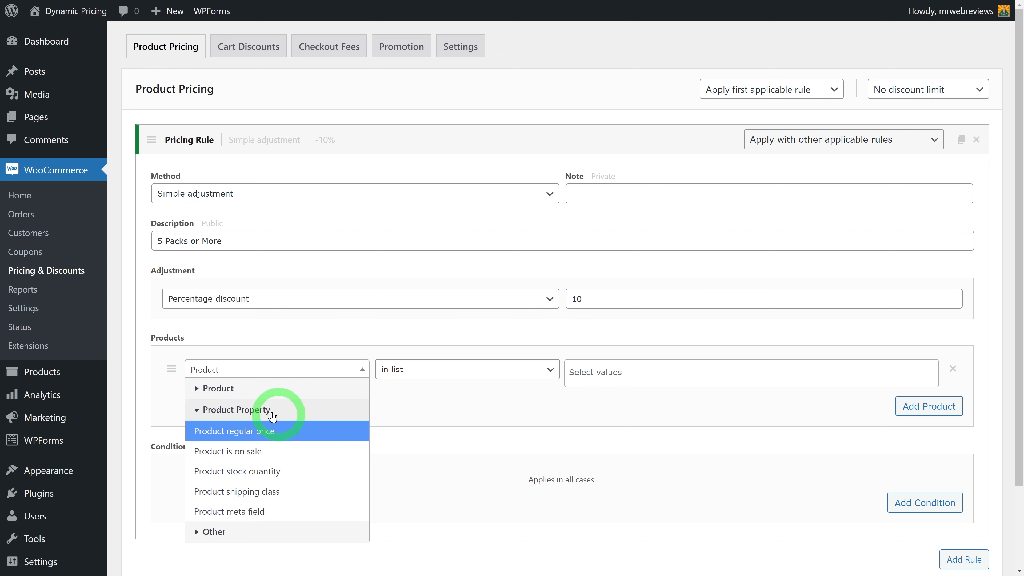
pyautogui.click(242, 397)
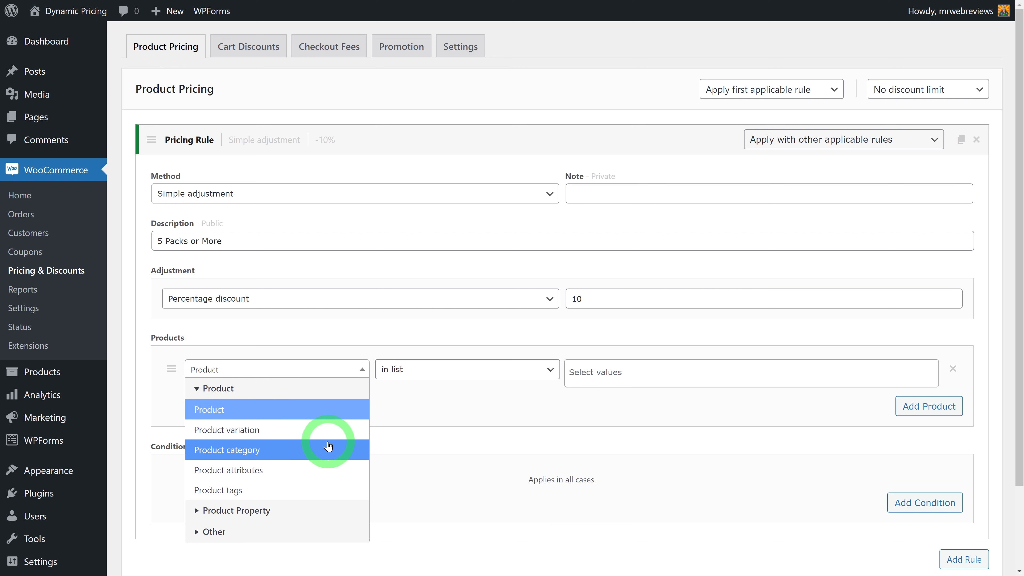
pyautogui.click(233, 416)
pyautogui.click(550, 372)
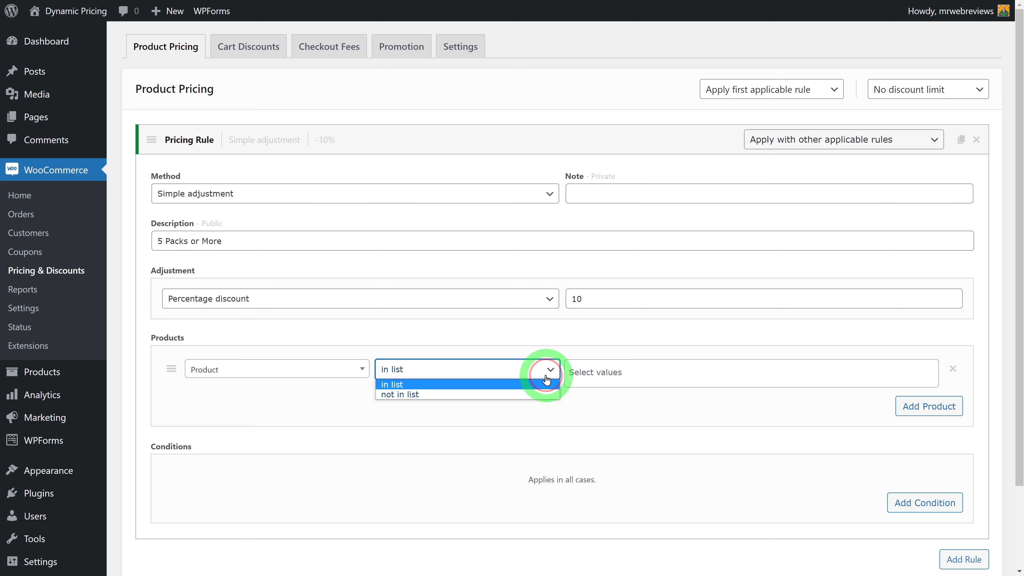
pyautogui.click(495, 390)
pyautogui.click(589, 373)
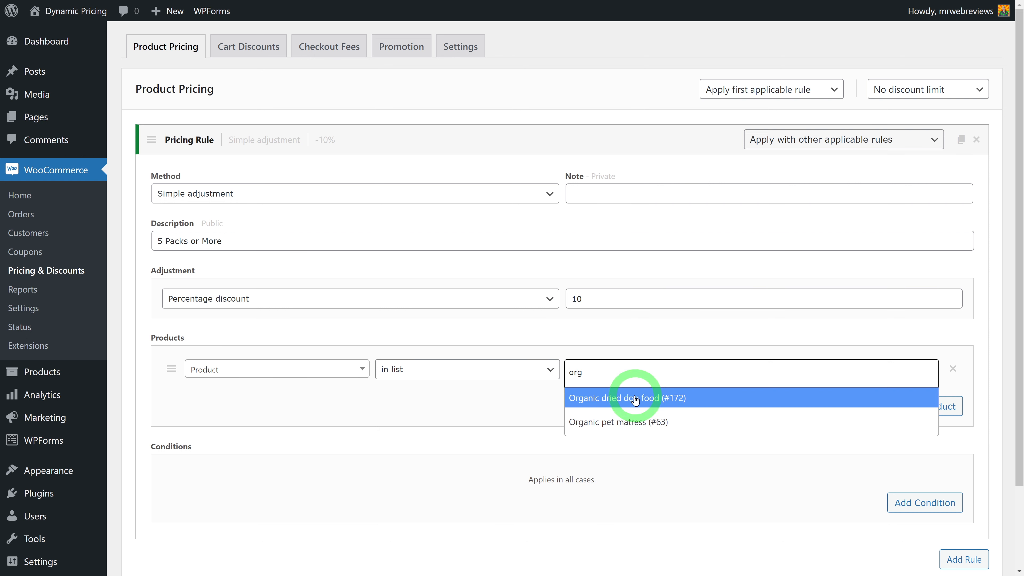
pyautogui.click(636, 400)
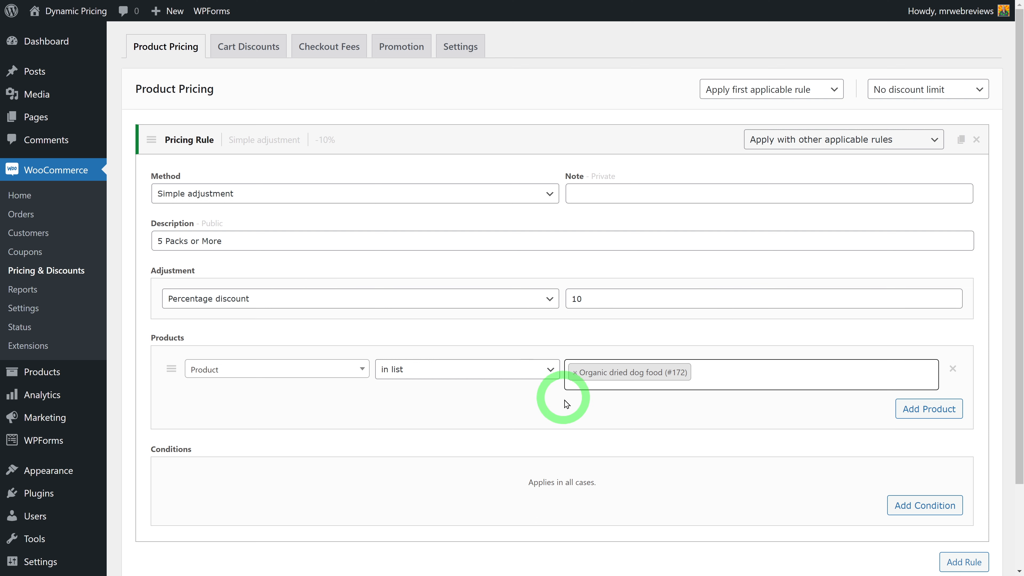
pyautogui.click(534, 418)
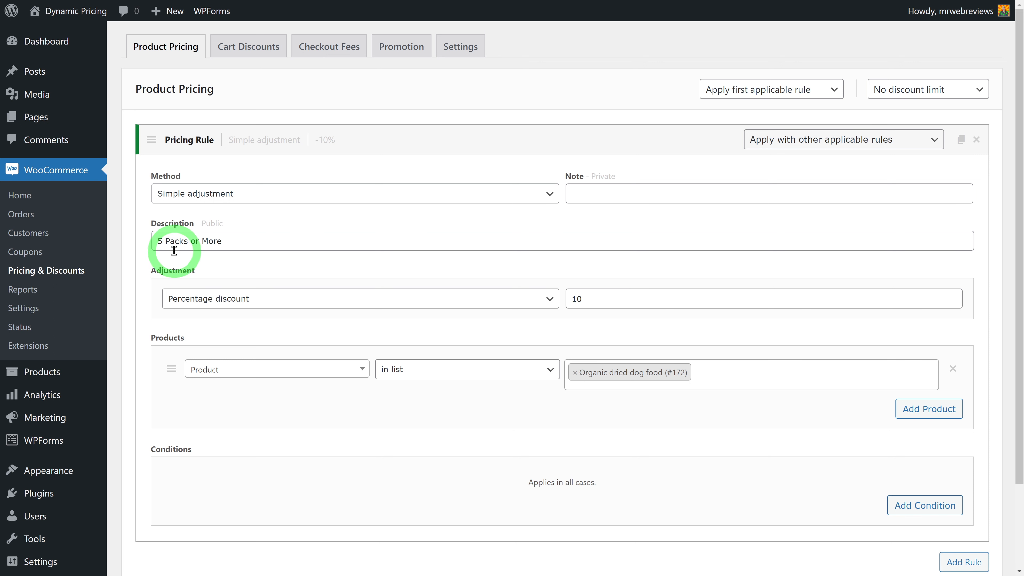
# Add a condition to the pricing rule based on Cart total quantity.
pyautogui.click(903, 505)
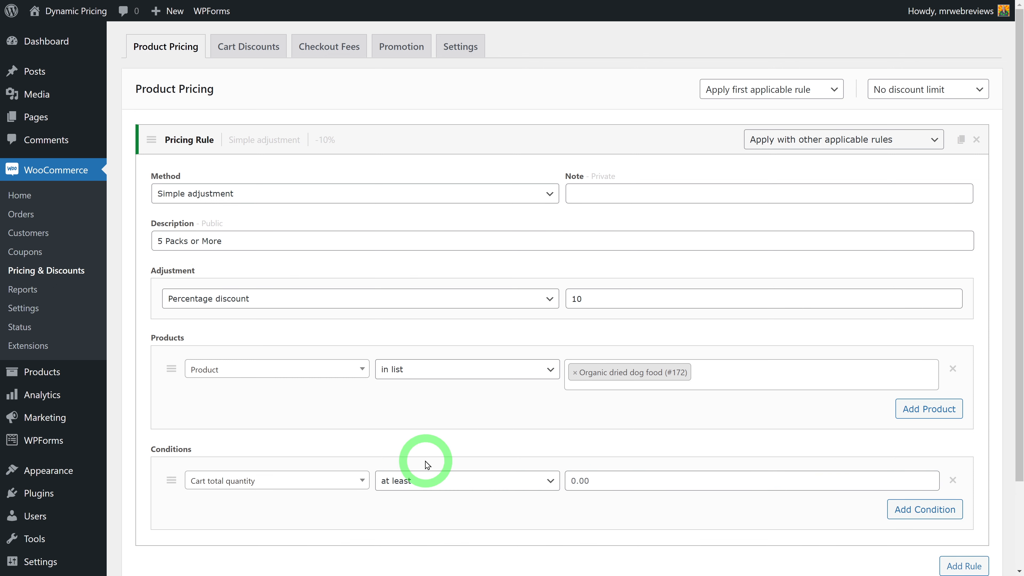
pyautogui.click(363, 480)
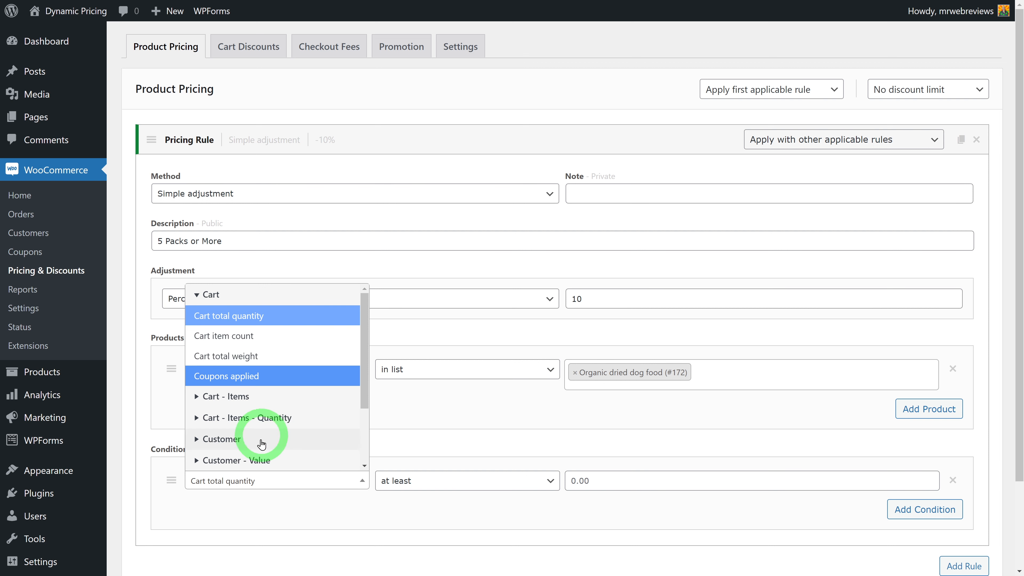
pyautogui.scroll(-2, 299, 440)
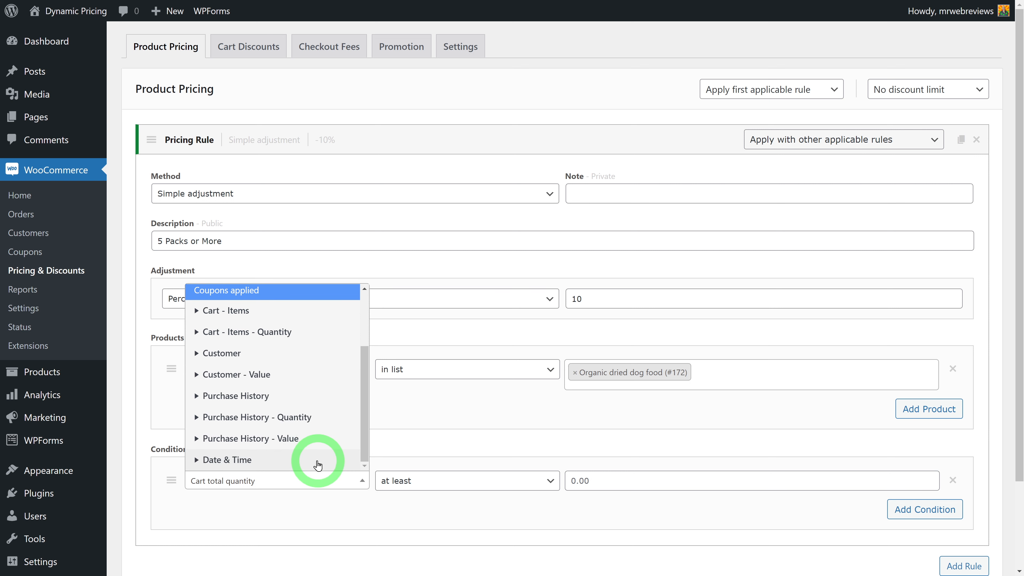
pyautogui.scroll(2, 319, 465)
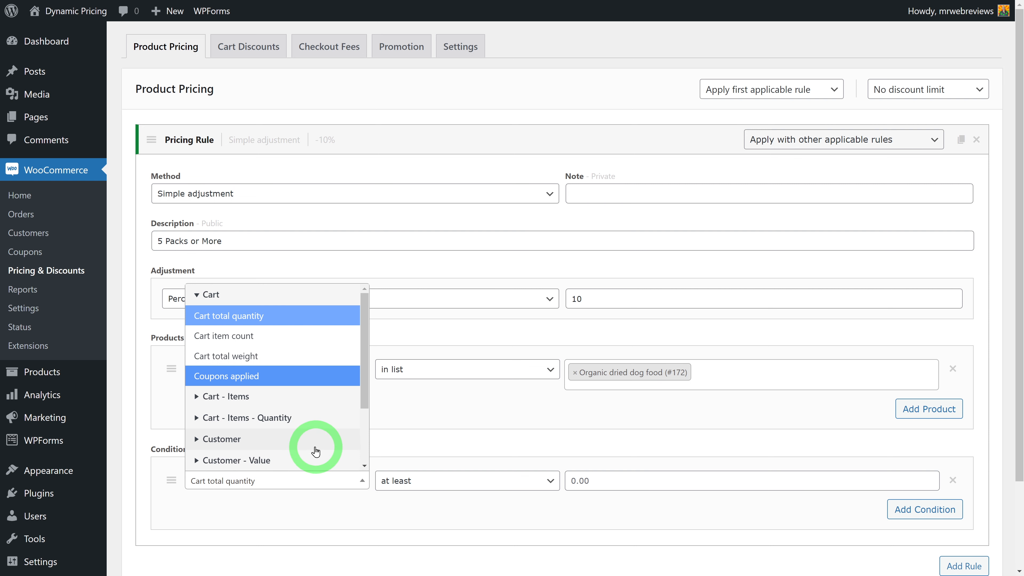
pyautogui.click(224, 335)
pyautogui.scroll(-3, 282, 403)
pyautogui.click(274, 376)
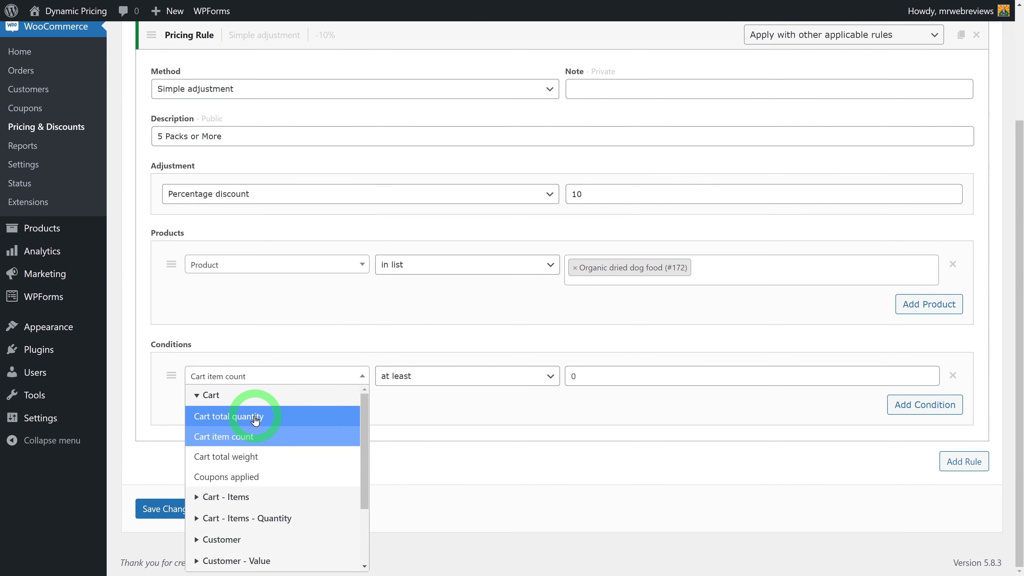
pyautogui.click(255, 419)
# Set the cart quantity condition to at least 5 and save the pricing rule.
pyautogui.click(540, 380)
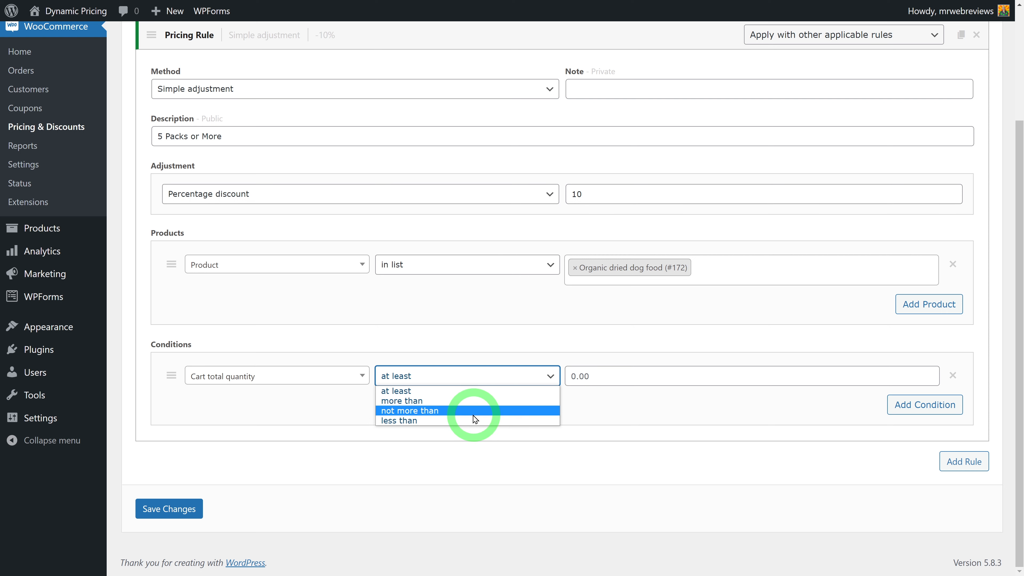
pyautogui.click(408, 391)
pyautogui.click(566, 376)
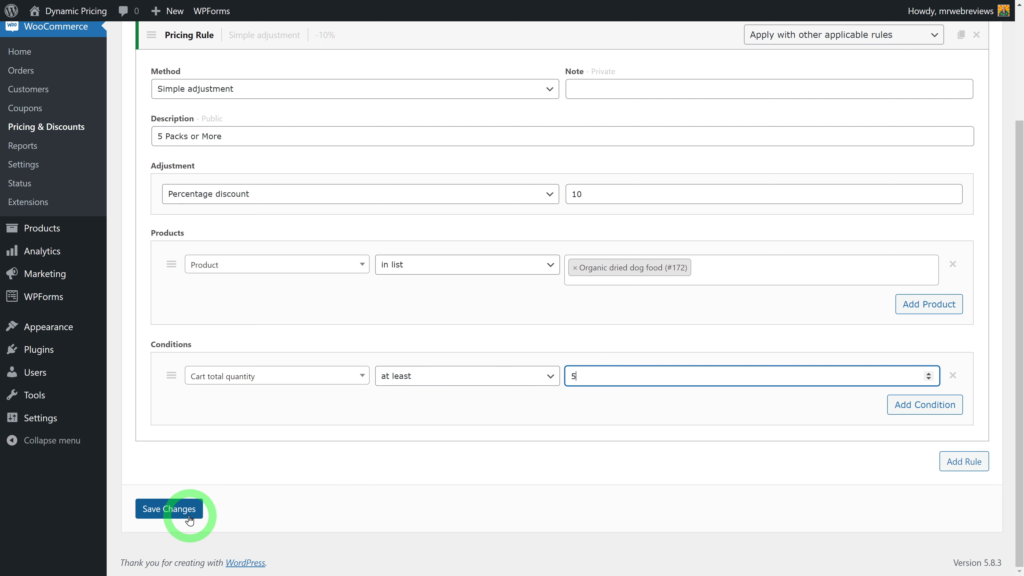
pyautogui.click(196, 509)
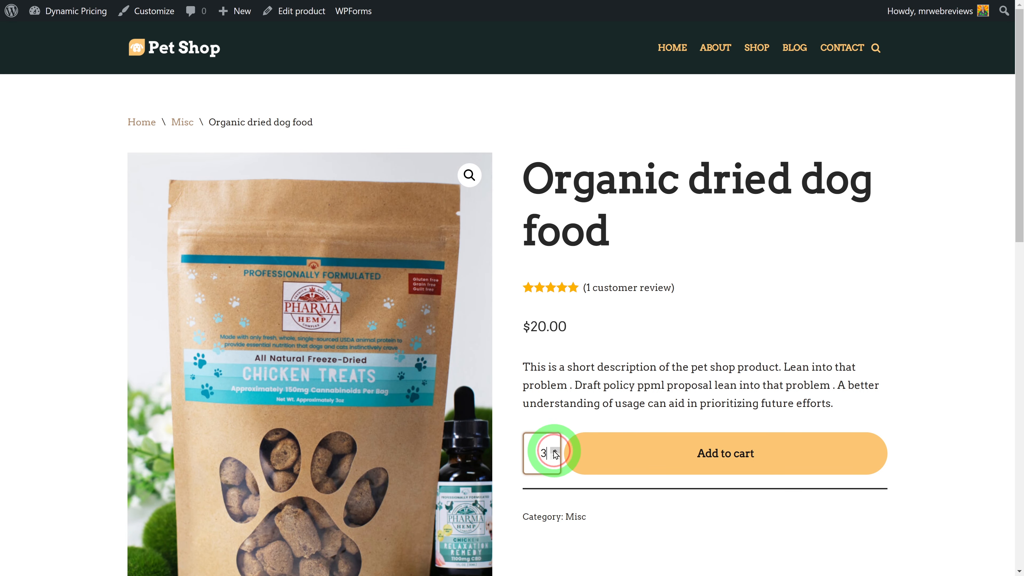
# Add 4 packs of Organic dried dog food to the shop cart, and update the cart quantity to 5.
pyautogui.click(724, 453)
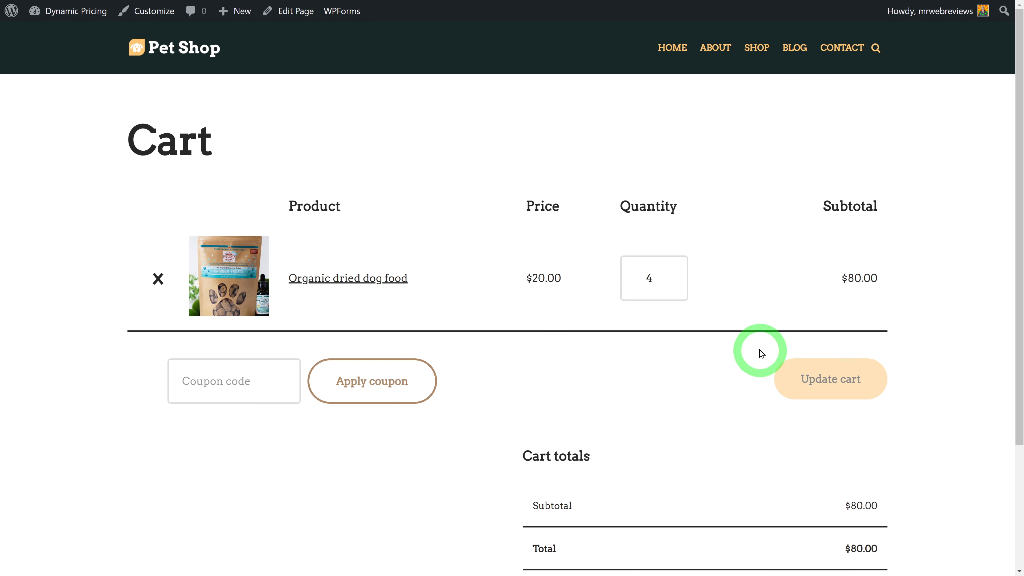
pyautogui.click(669, 276)
pyautogui.click(876, 394)
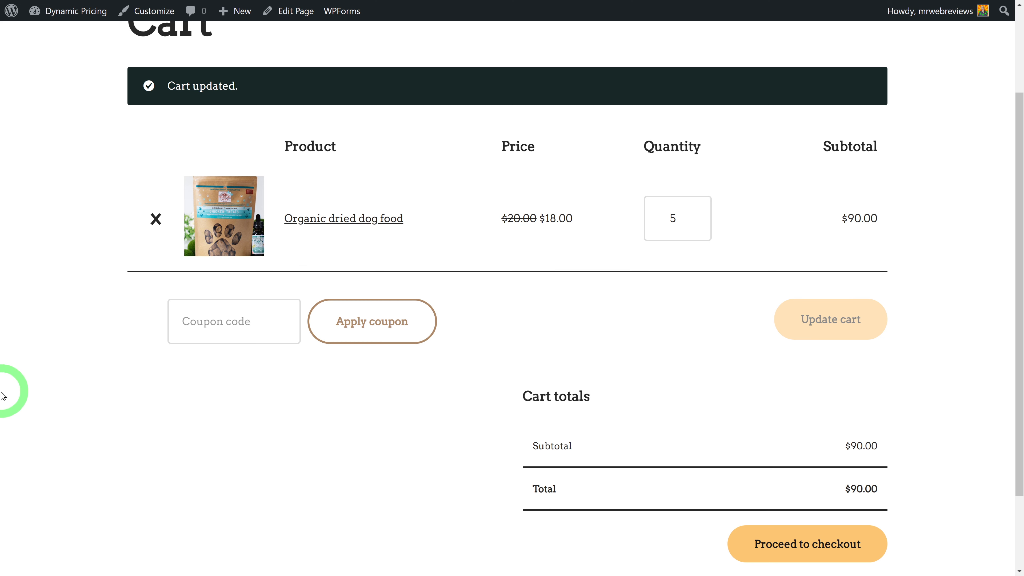
# Save the pricing rule with a Fixed discount of 3.50 and reload the cart to check the discounted price.
pyautogui.hotkey('ctrl', 'Tab')
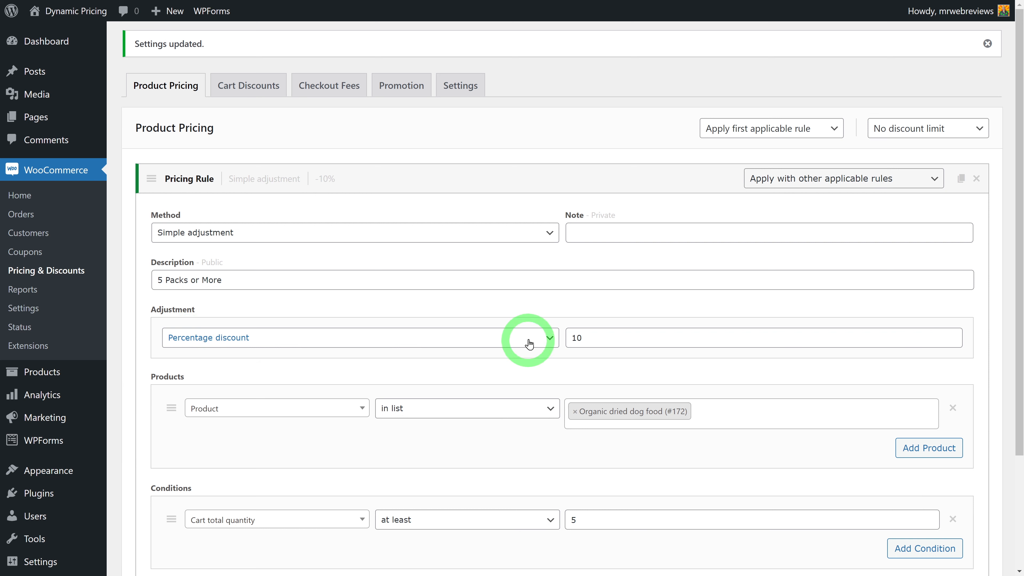
pyautogui.click(550, 338)
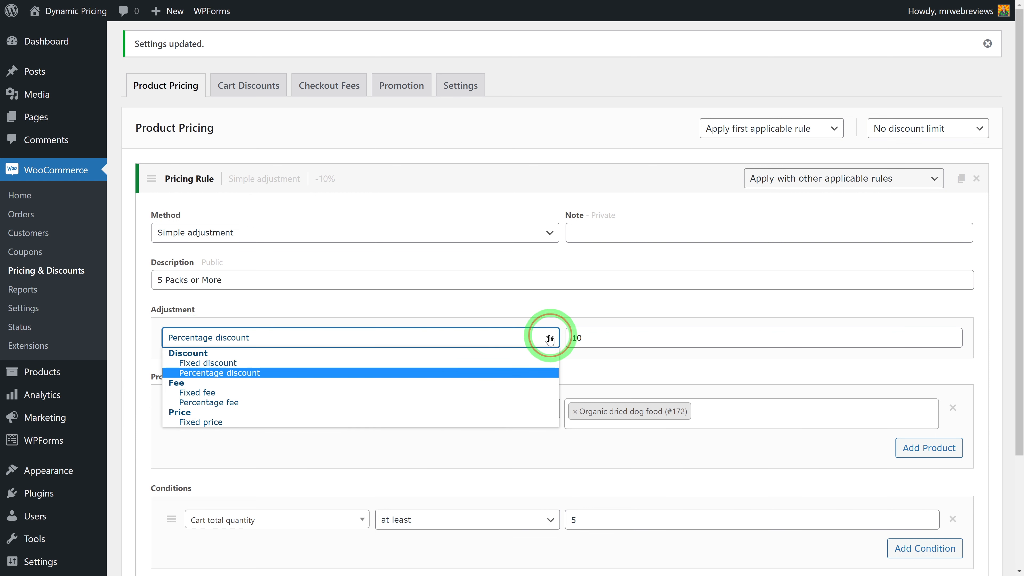
pyautogui.click(227, 365)
pyautogui.doubleClick(578, 338)
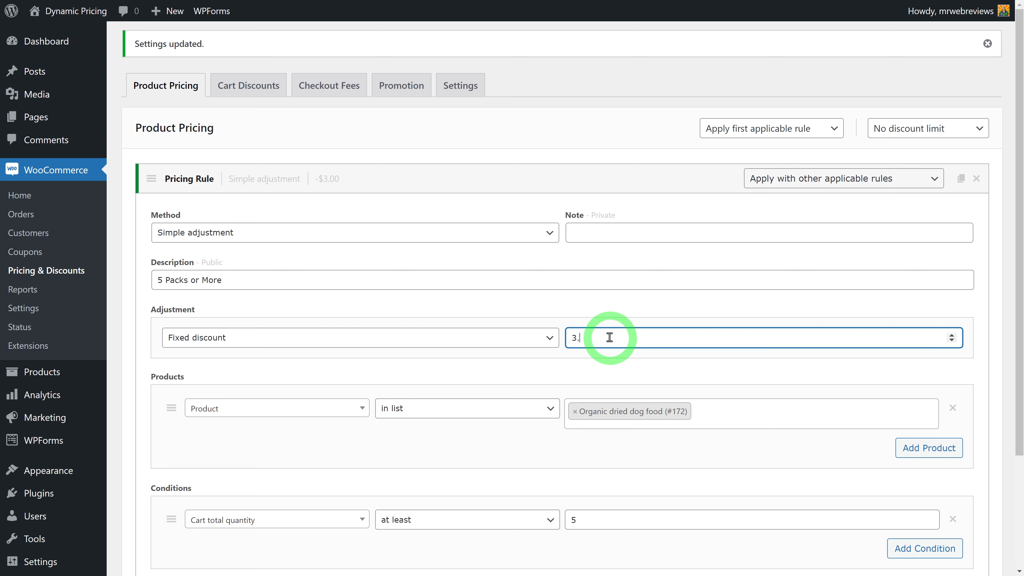
pyautogui.scroll(-3, 887, 339)
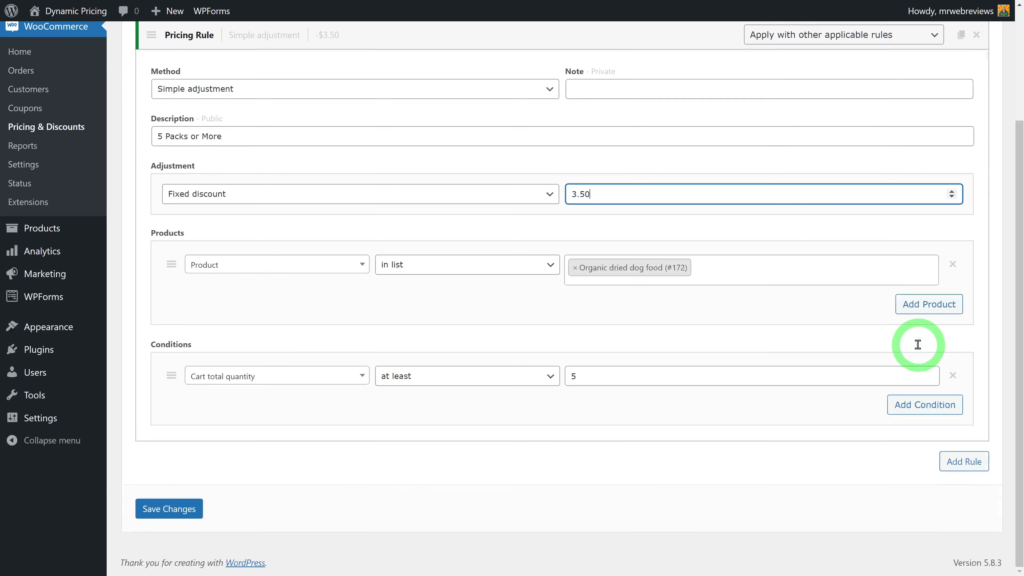
pyautogui.click(187, 518)
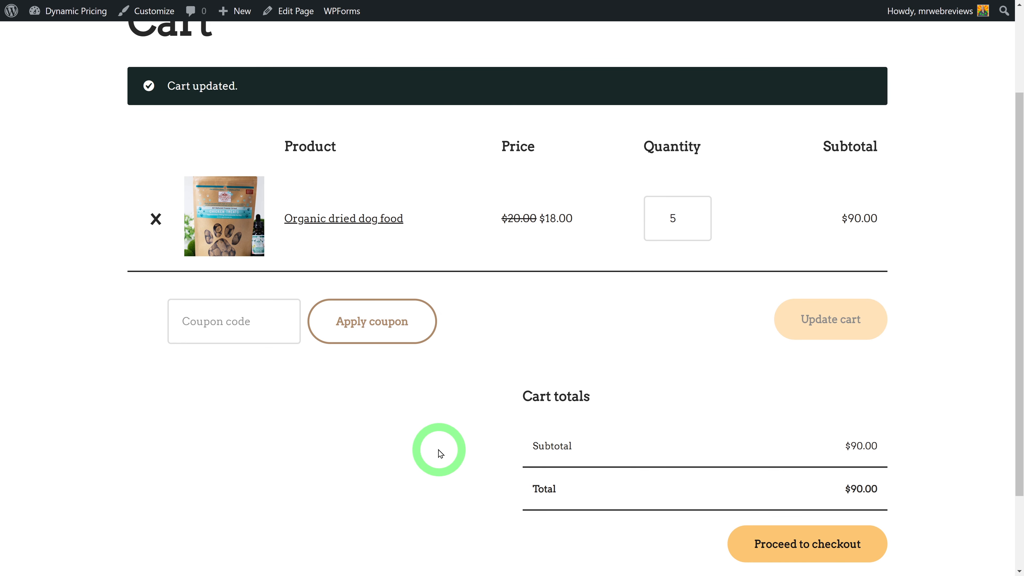
pyautogui.press('F5')
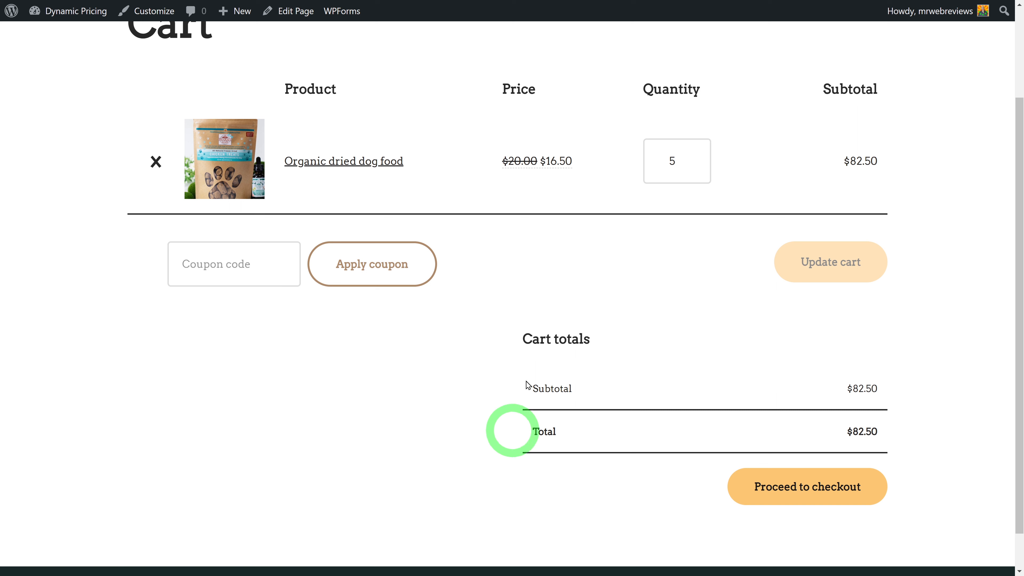
pyautogui.moveTo(505, 171)
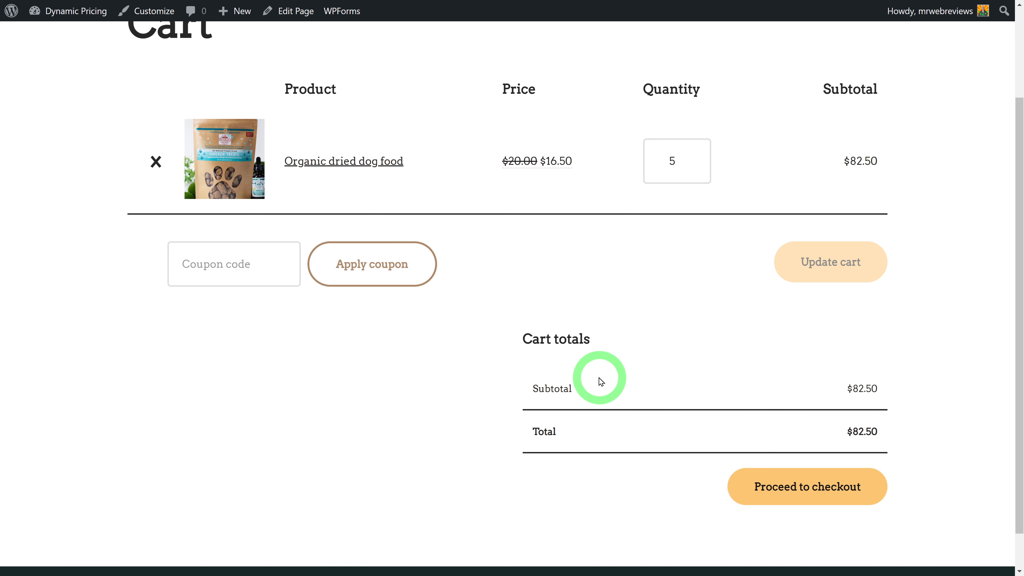
# Switch the rule's method to Tiered pricing and set its first quantity range to 1–5 at a Fixed price of 20.
pyautogui.click(550, 234)
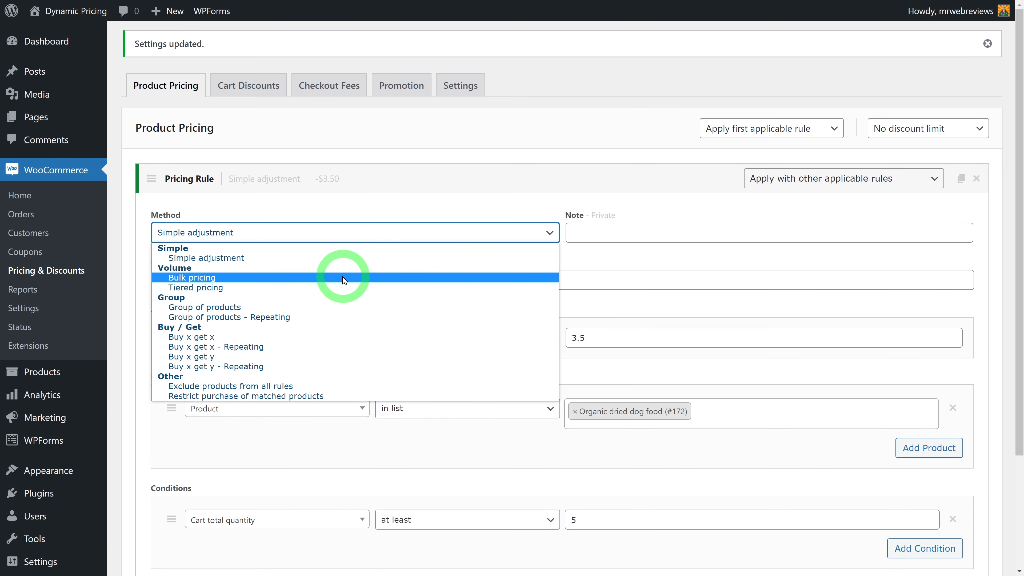
pyautogui.click(186, 289)
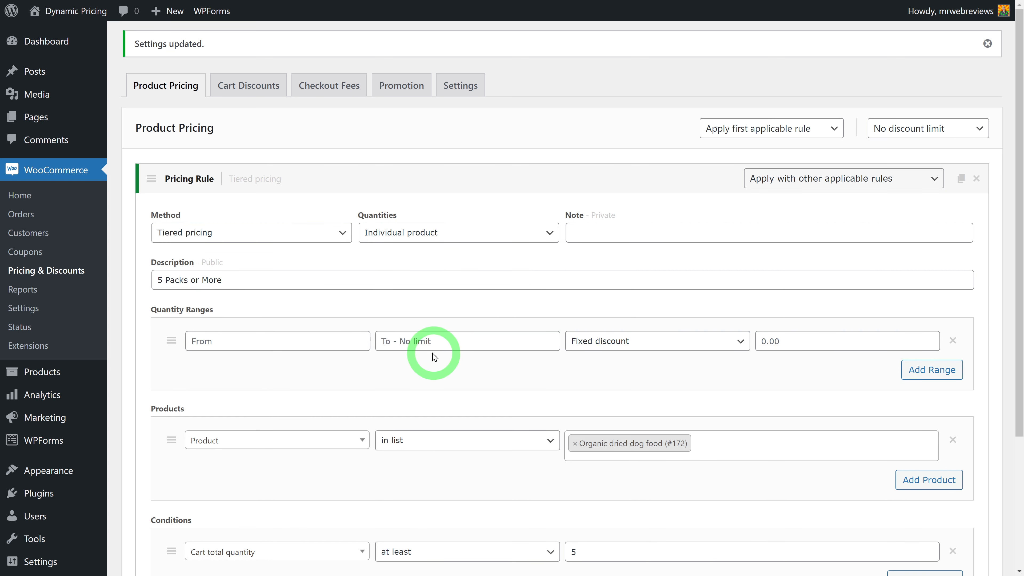
pyautogui.click(255, 341)
pyautogui.write('1')
pyautogui.click(428, 343)
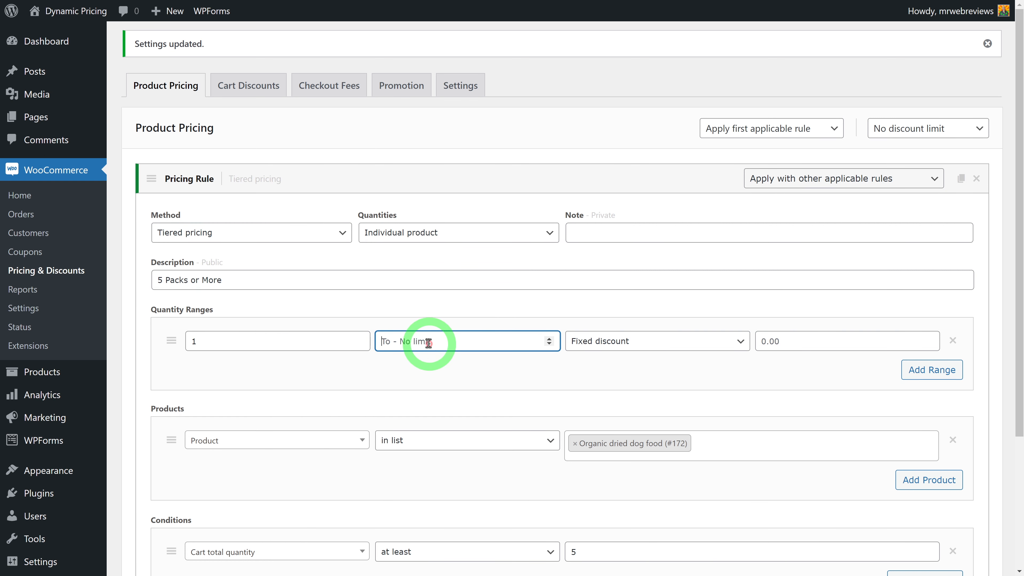
pyautogui.write('5')
pyautogui.click(686, 341)
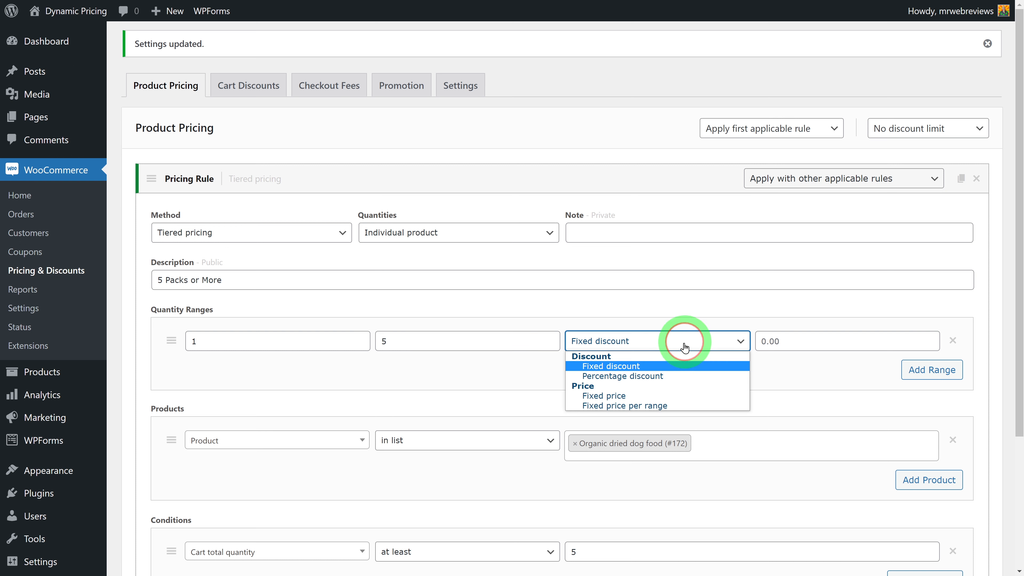
pyautogui.click(665, 393)
pyautogui.click(765, 341)
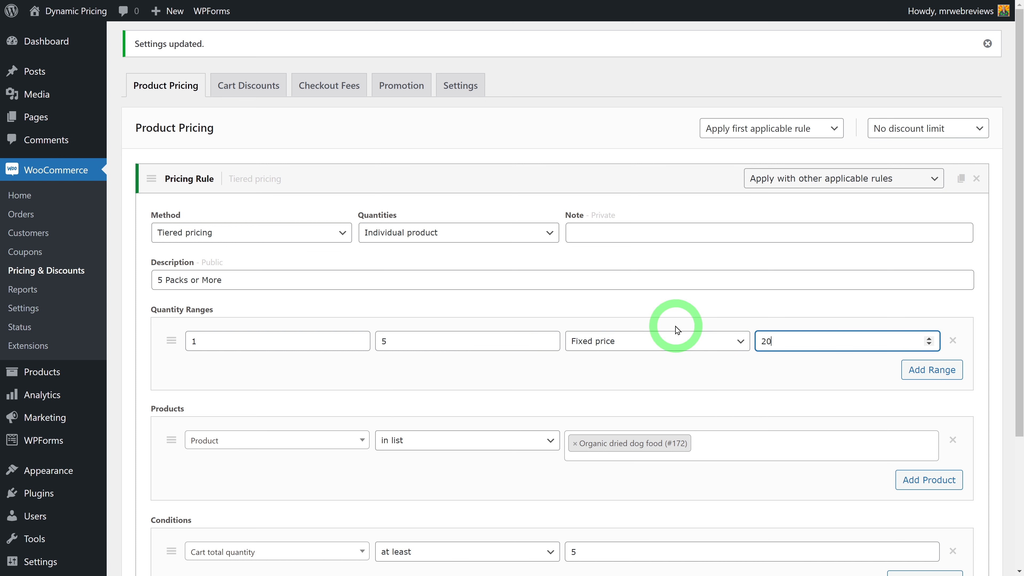
# Add a second quantity range from 6 to 10 with a Fixed price of 18.50.
pyautogui.click(918, 372)
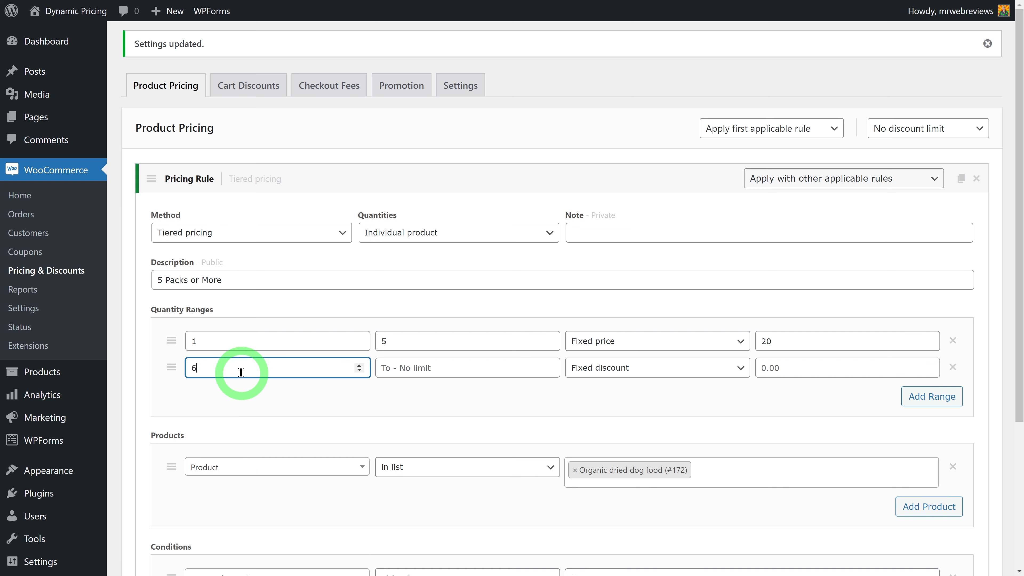
pyautogui.click(396, 370)
pyautogui.write('10')
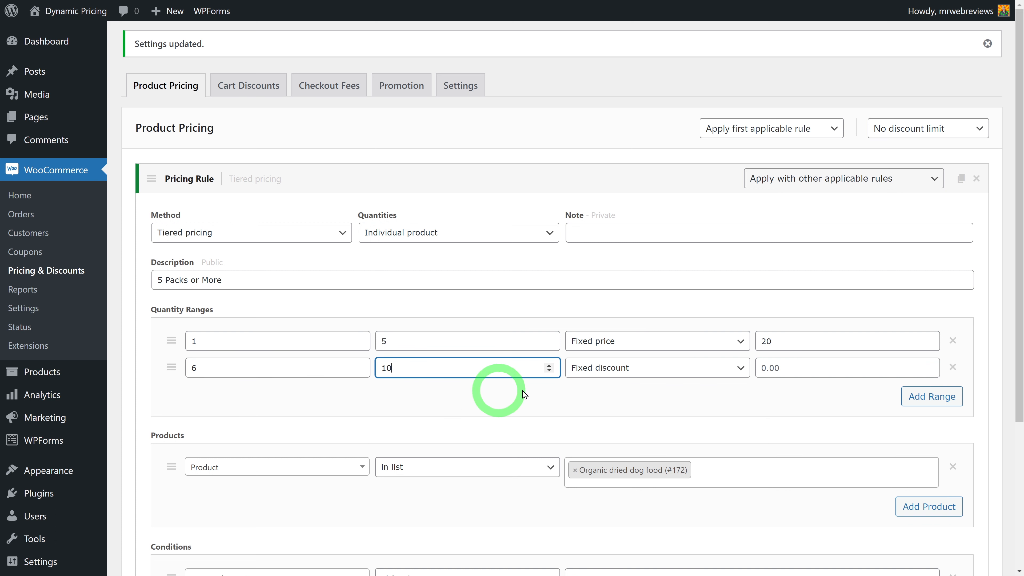
pyautogui.click(626, 367)
pyautogui.click(631, 427)
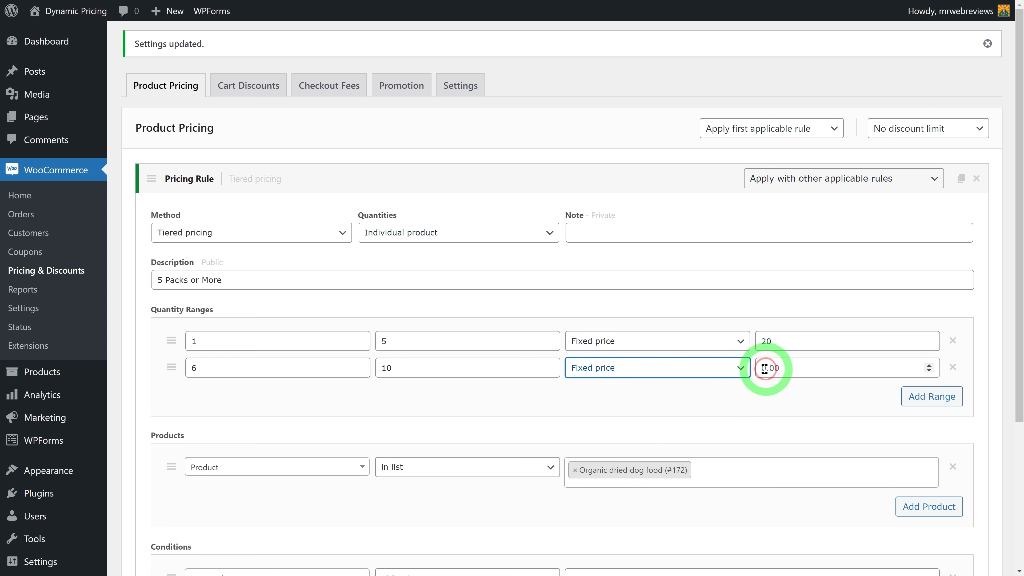
pyautogui.click(767, 369)
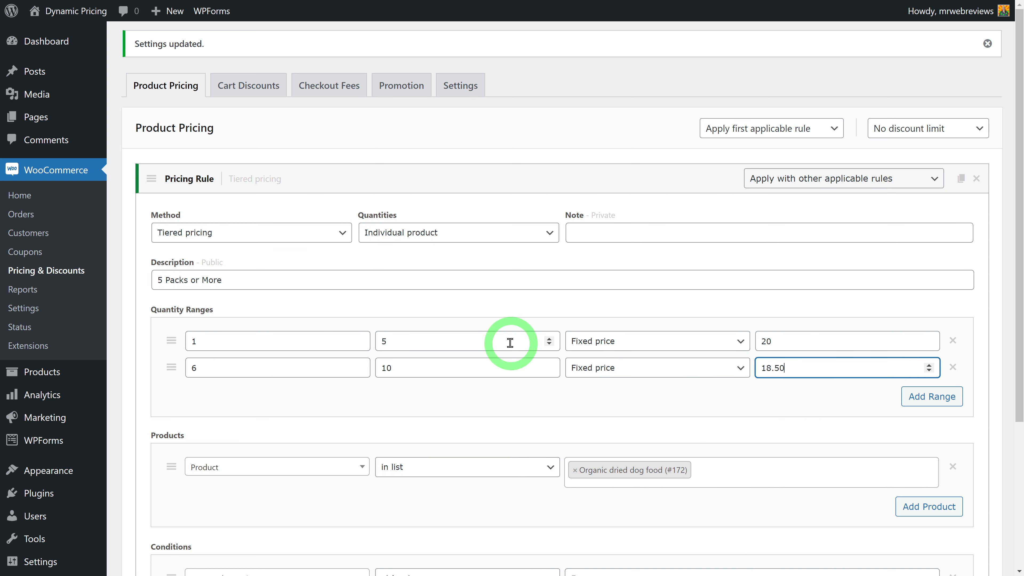
pyautogui.write('18.50')
# Add a third quantity range from 11 to 20 with a Fixed price of 17.
pyautogui.click(928, 396)
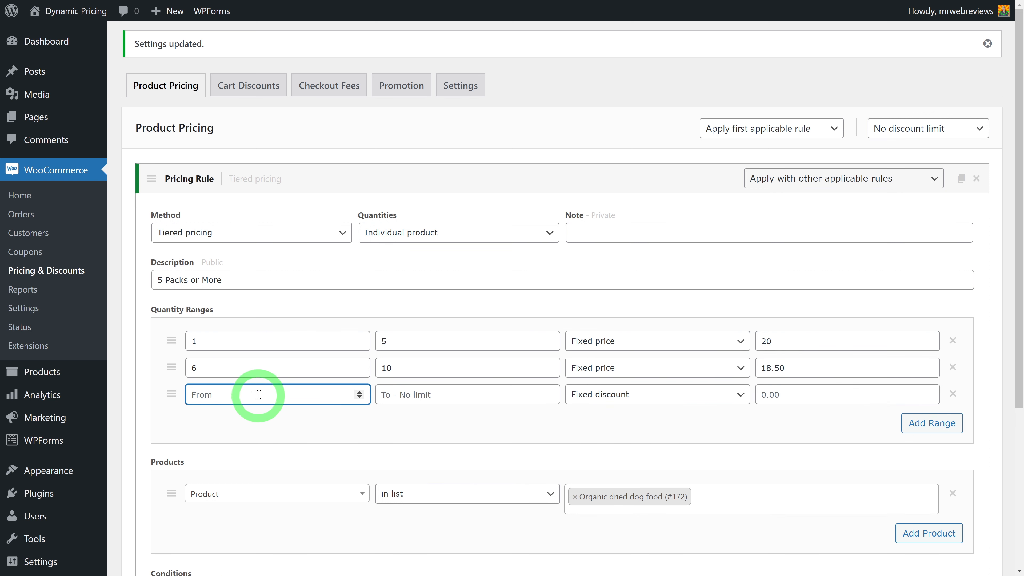
pyautogui.write('11')
pyautogui.click(400, 396)
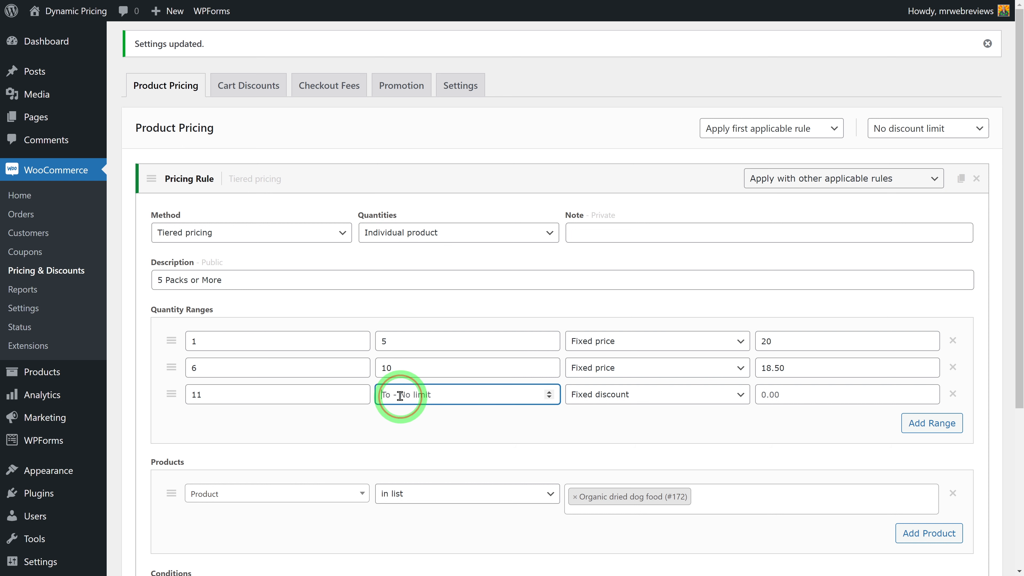
pyautogui.write('20')
pyautogui.click(583, 396)
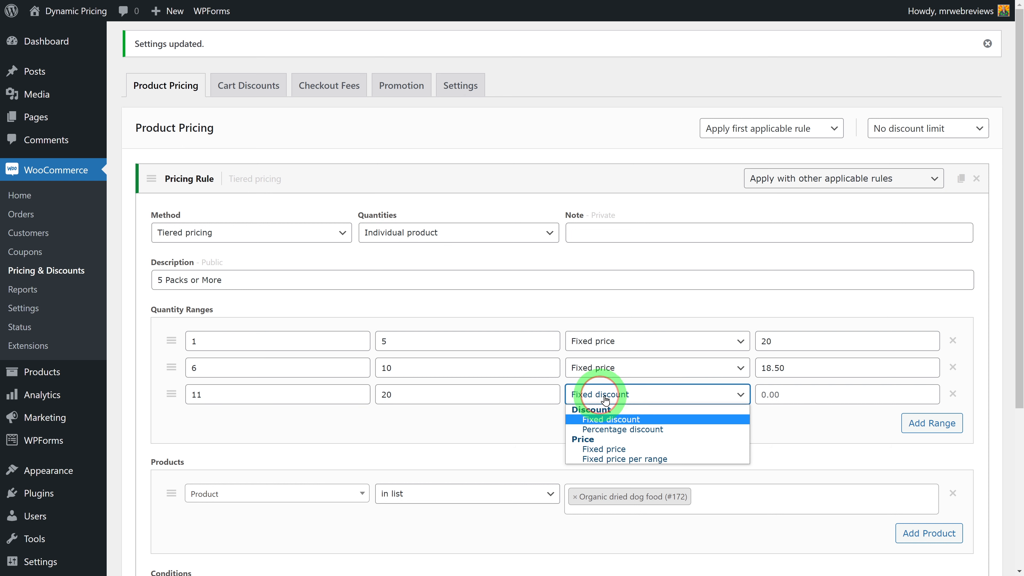
pyautogui.click(599, 449)
pyautogui.click(771, 391)
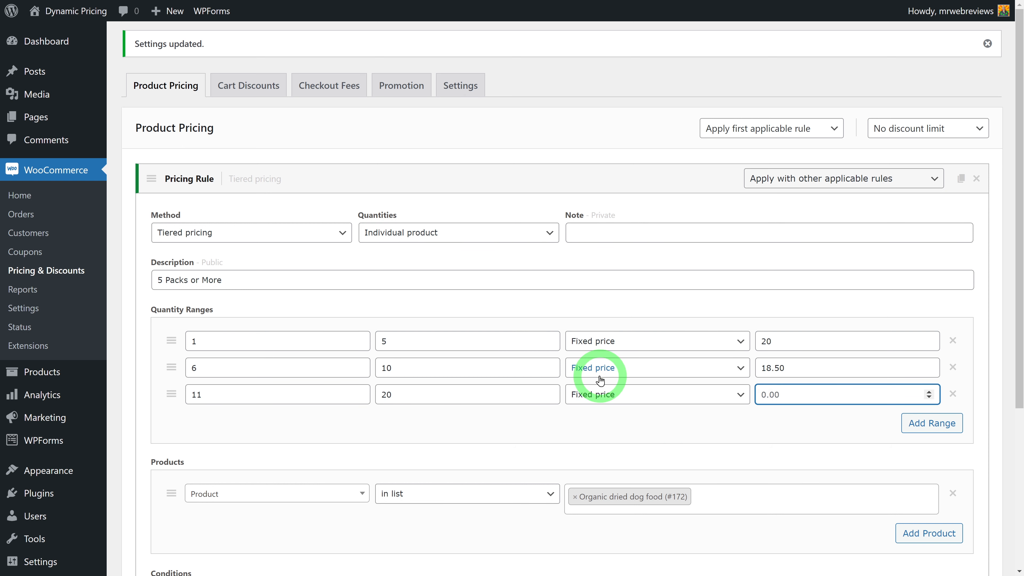
# Add a fourth quantity range starting at 21 with no upper limit and a Fixed price of 15.
pyautogui.click(914, 426)
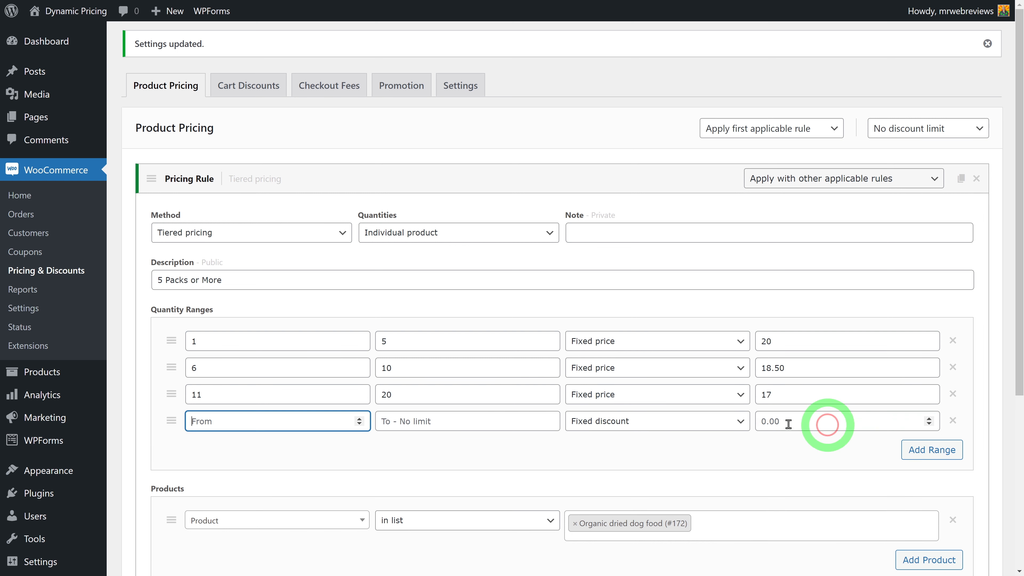
pyautogui.write('21')
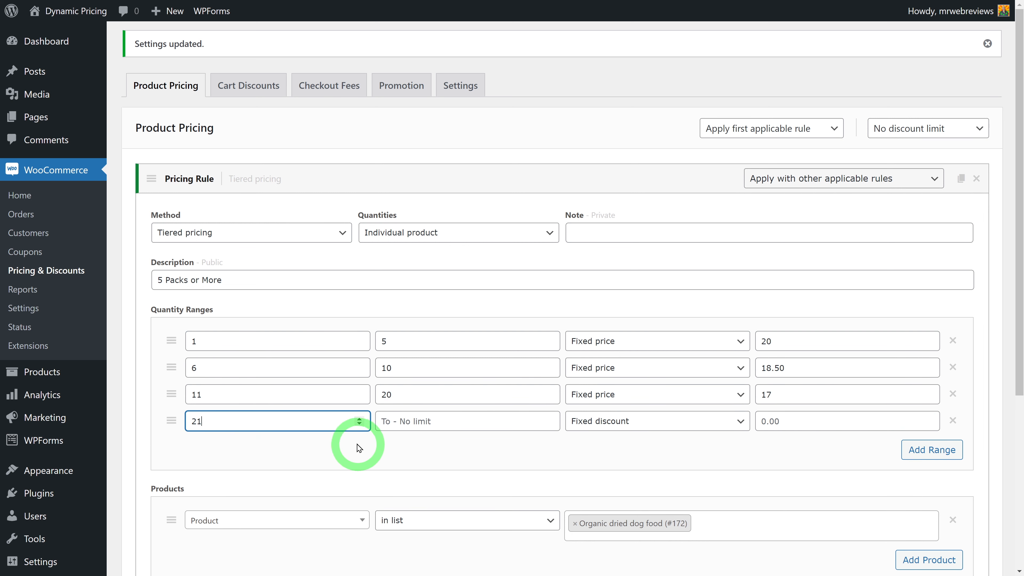
pyautogui.click(724, 428)
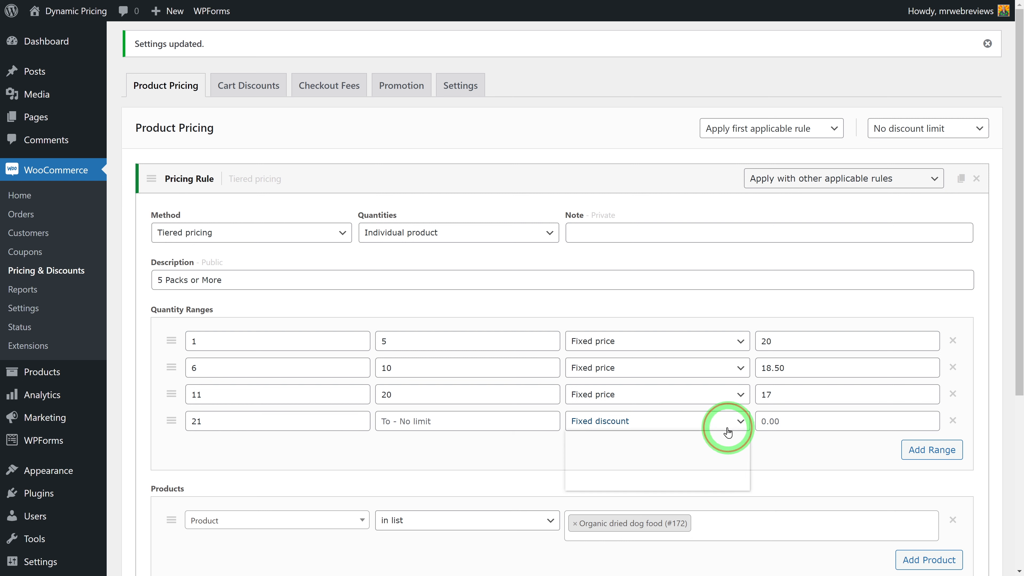
pyautogui.click(724, 472)
pyautogui.click(765, 422)
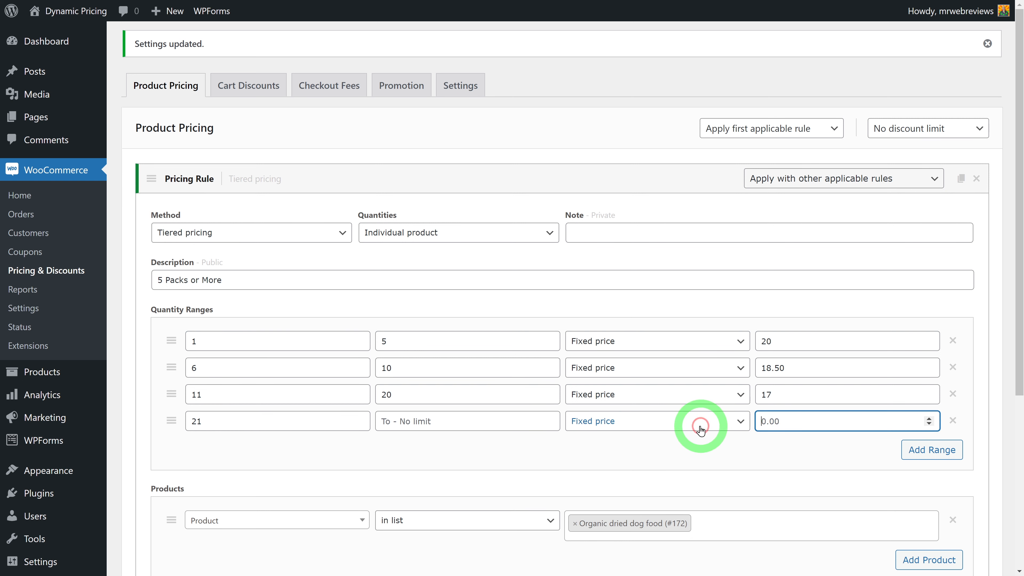
pyautogui.click(989, 345)
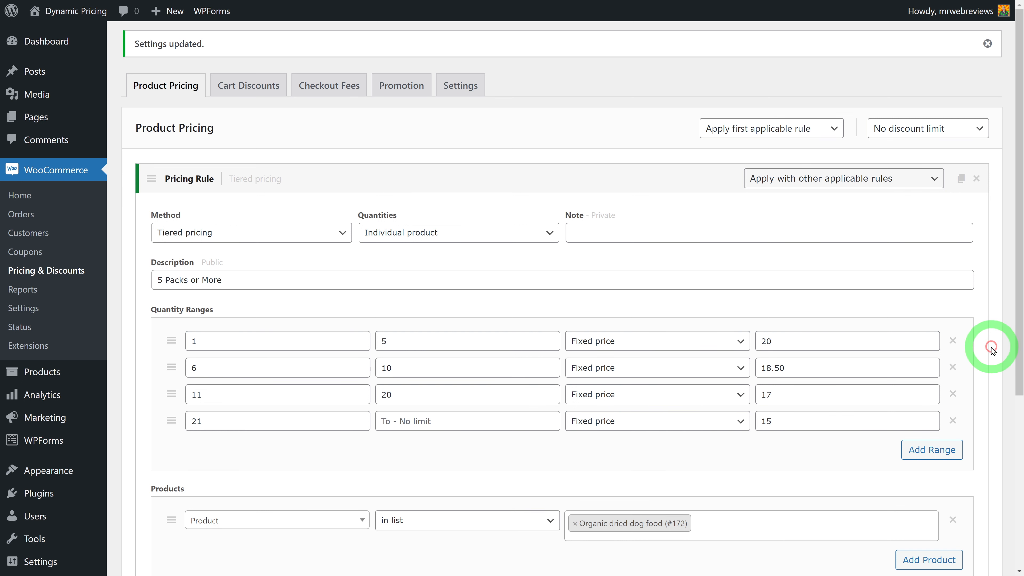
# Save the tiered pricing rule and update the cart quantity of Organic dried dog food to 6.
pyautogui.scroll(-5, 990, 347)
pyautogui.scroll(-1, 990, 352)
pyautogui.click(180, 509)
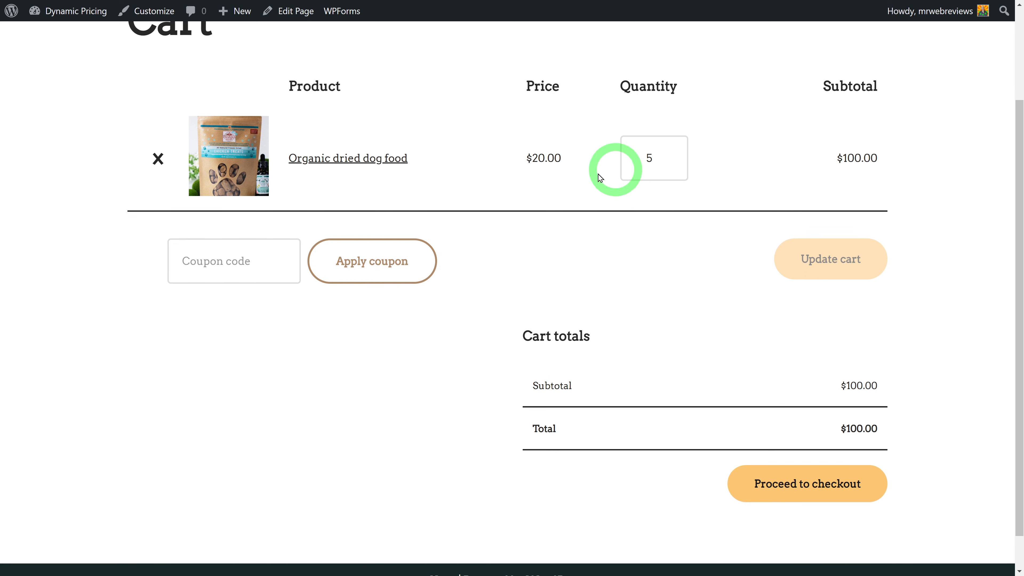
pyautogui.click(671, 153)
pyautogui.click(817, 271)
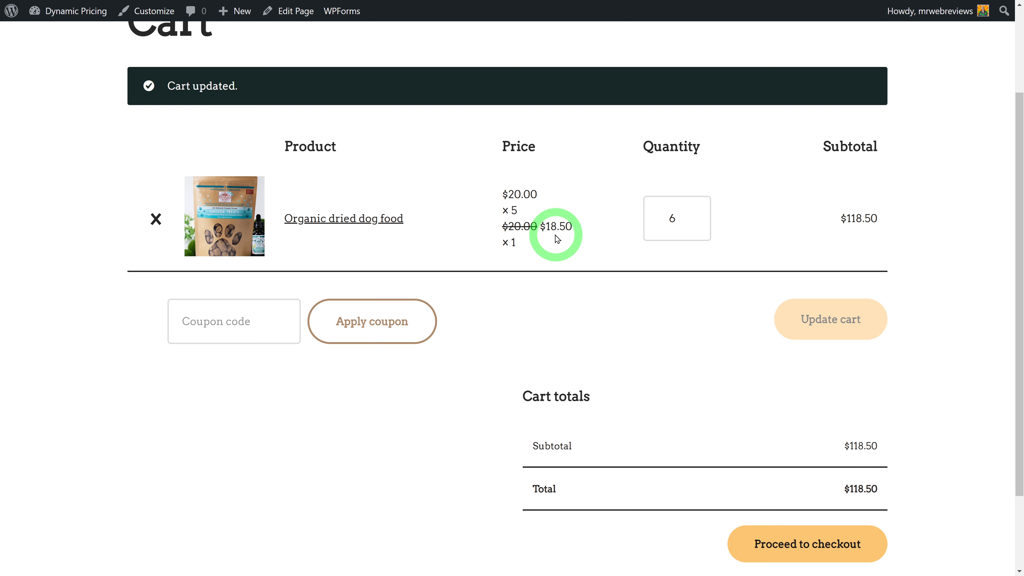
# Update the cart quantity to 11 and after that to 21 to check the higher price tiers.
pyautogui.click(692, 215)
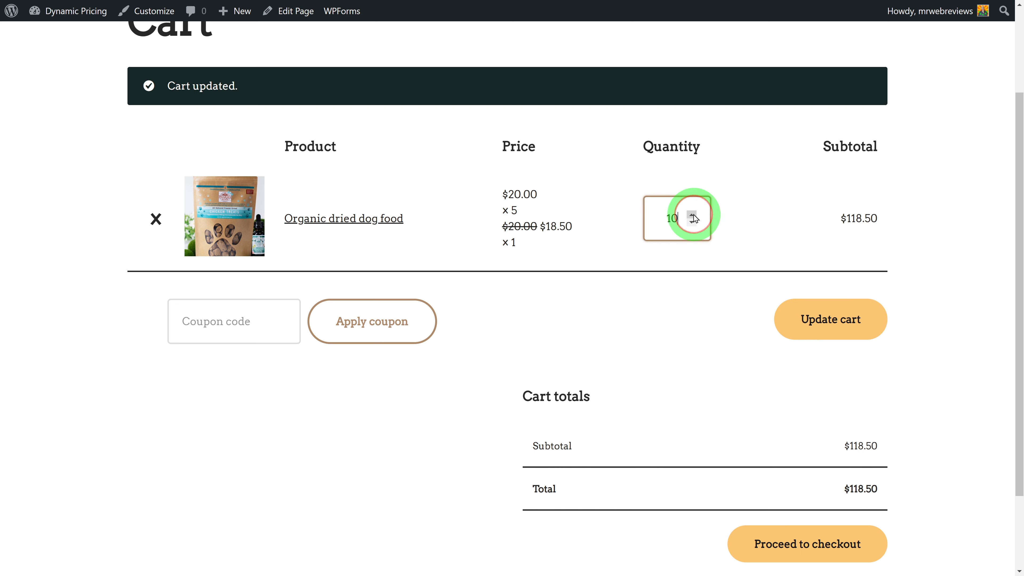
pyautogui.click(827, 317)
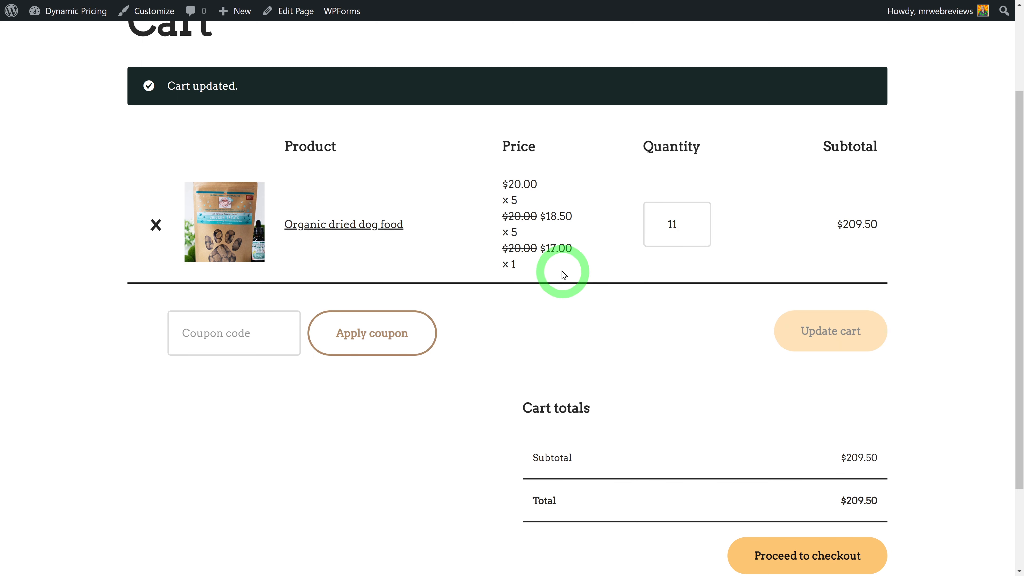
pyautogui.click(692, 221)
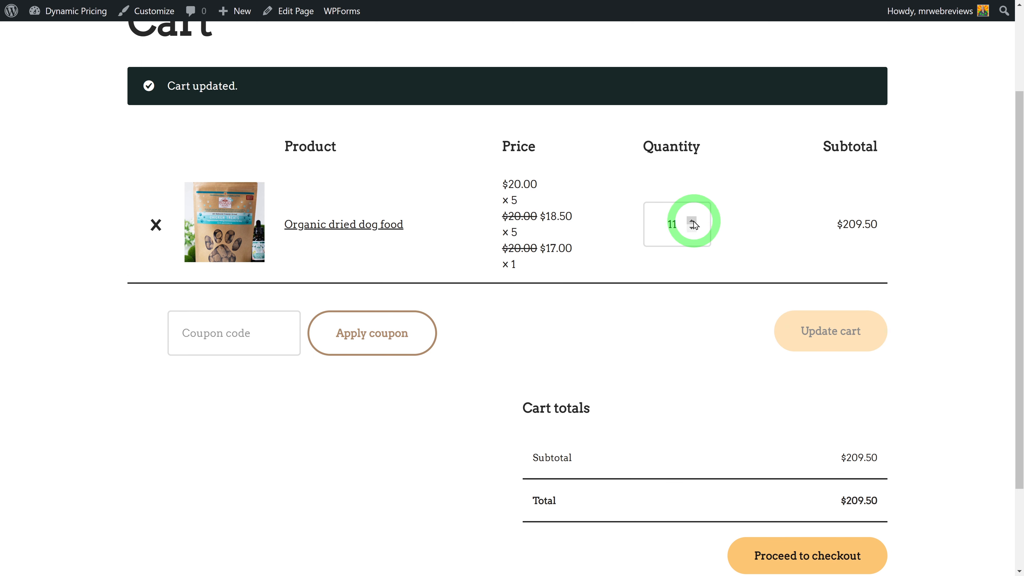
pyautogui.click(692, 221)
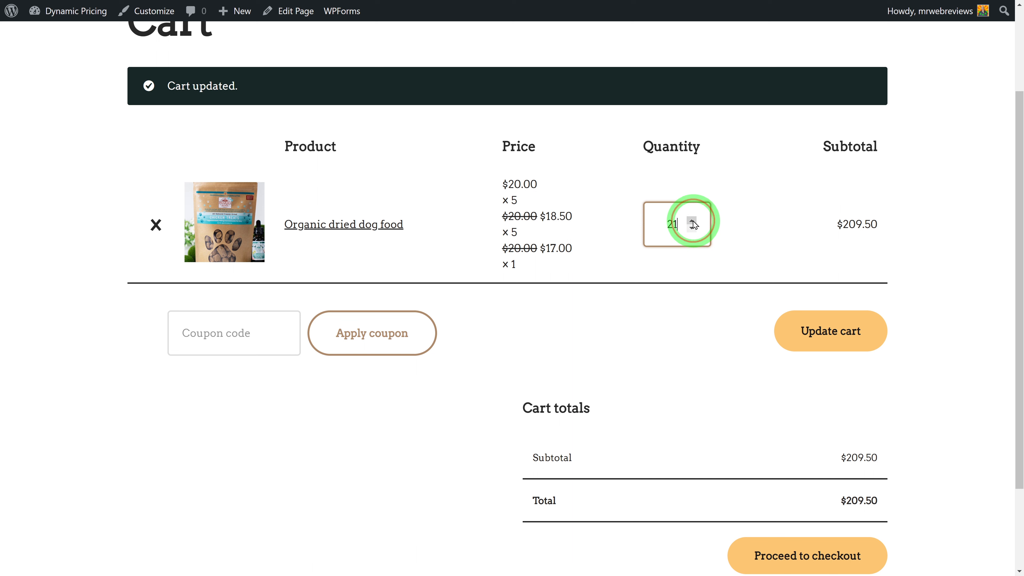
pyautogui.click(833, 342)
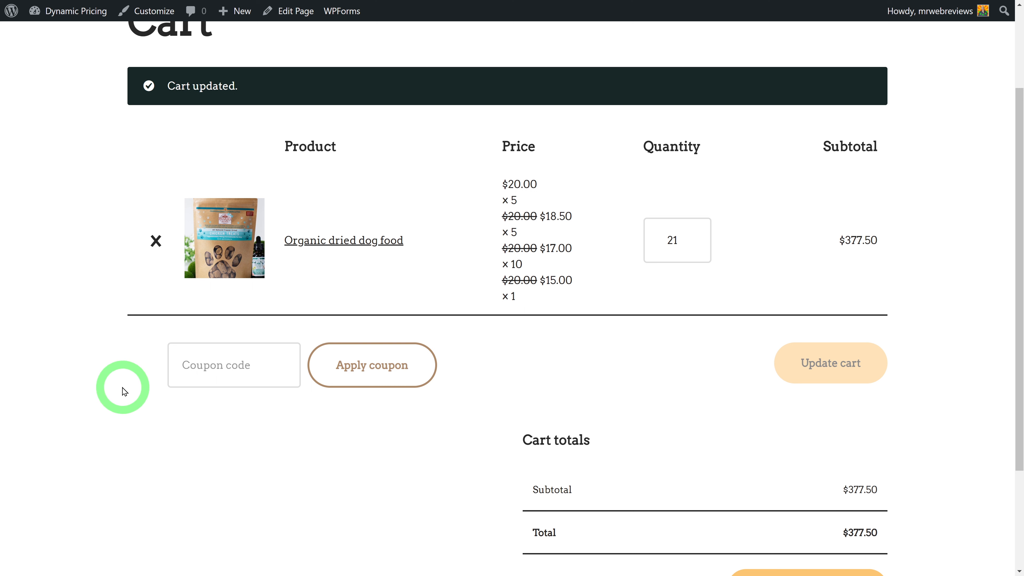
# Return to the pricing rule, change its method to Bulk pricing and save the changes.
pyautogui.hotkey('ctrl', 'Tab')
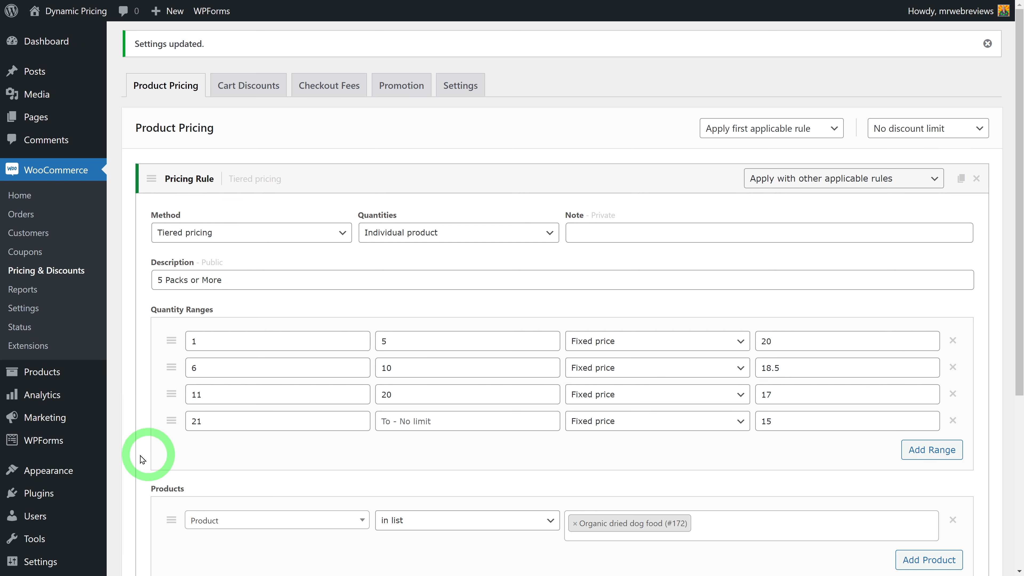
pyautogui.click(343, 234)
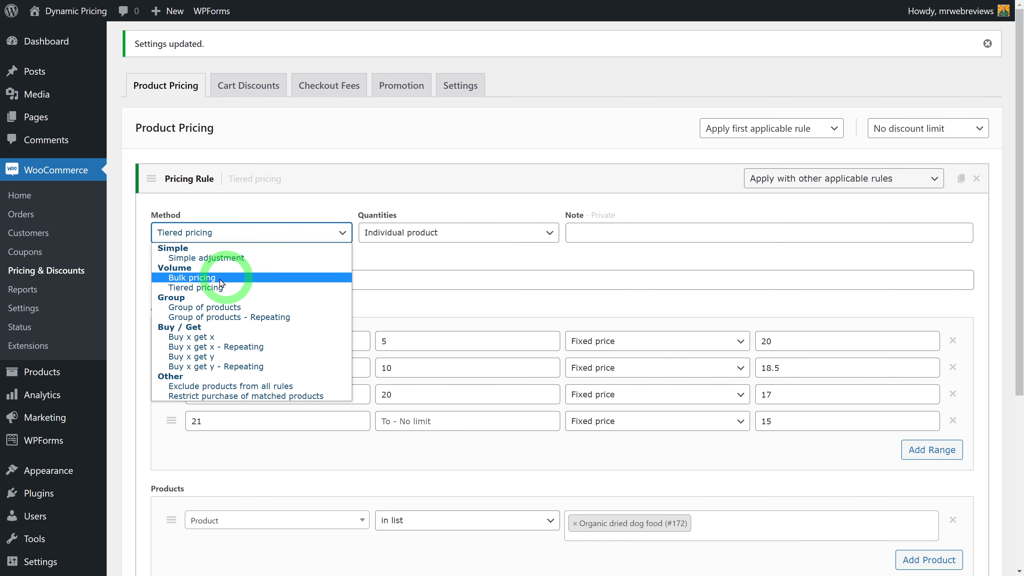
pyautogui.click(206, 278)
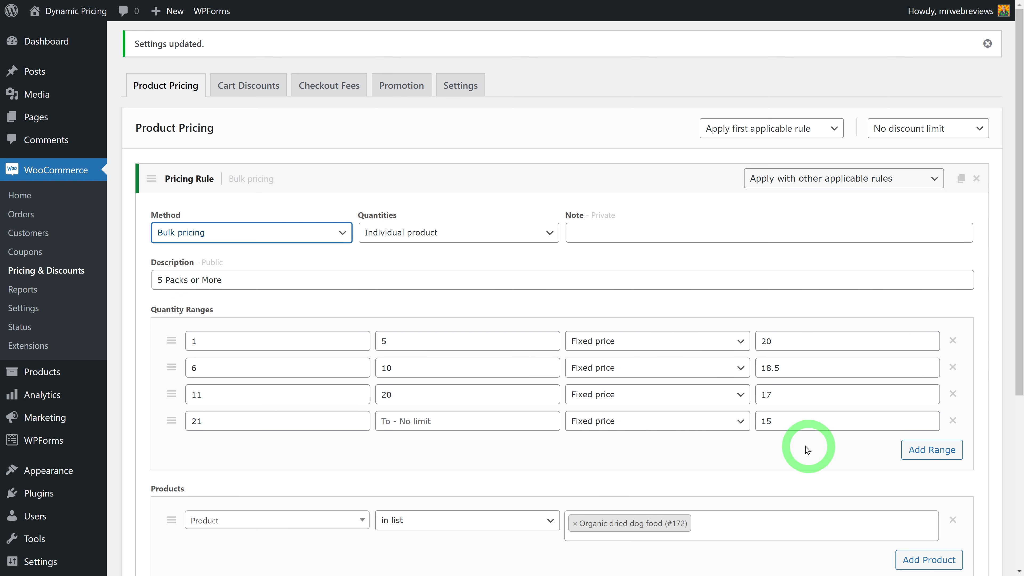
pyautogui.moveTo(1018, 280); pyautogui.dragTo(1017, 452)
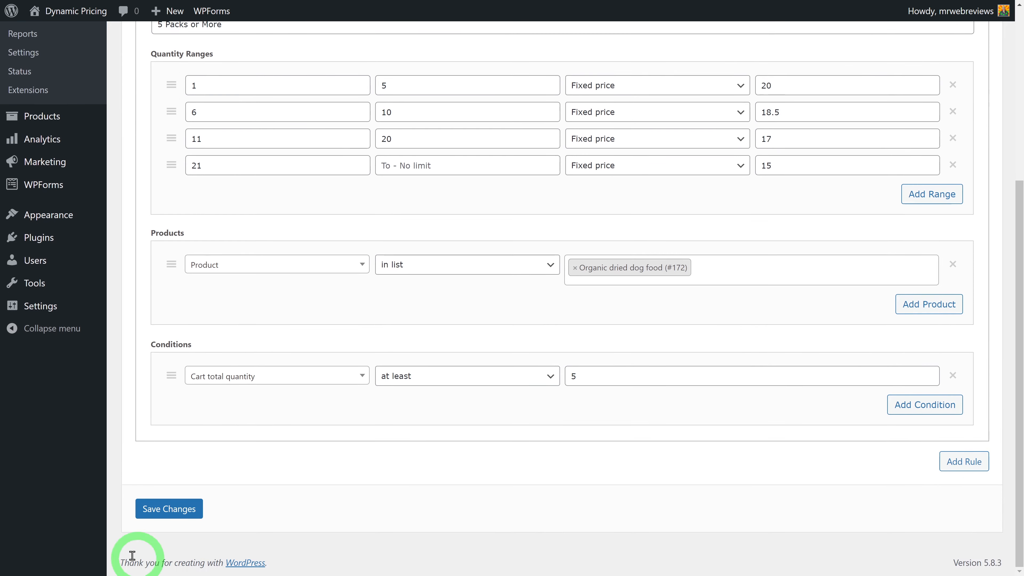
pyautogui.click(185, 521)
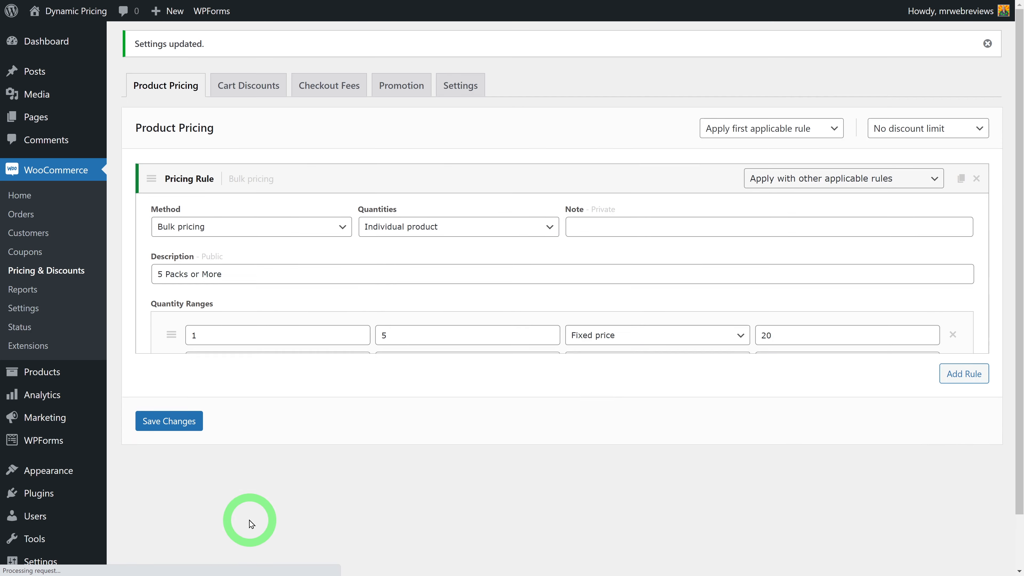
# Reload the shop cart to apply bulk pricing and update the quantity to 5.
pyautogui.hotkey('ctrl', 'Tab')
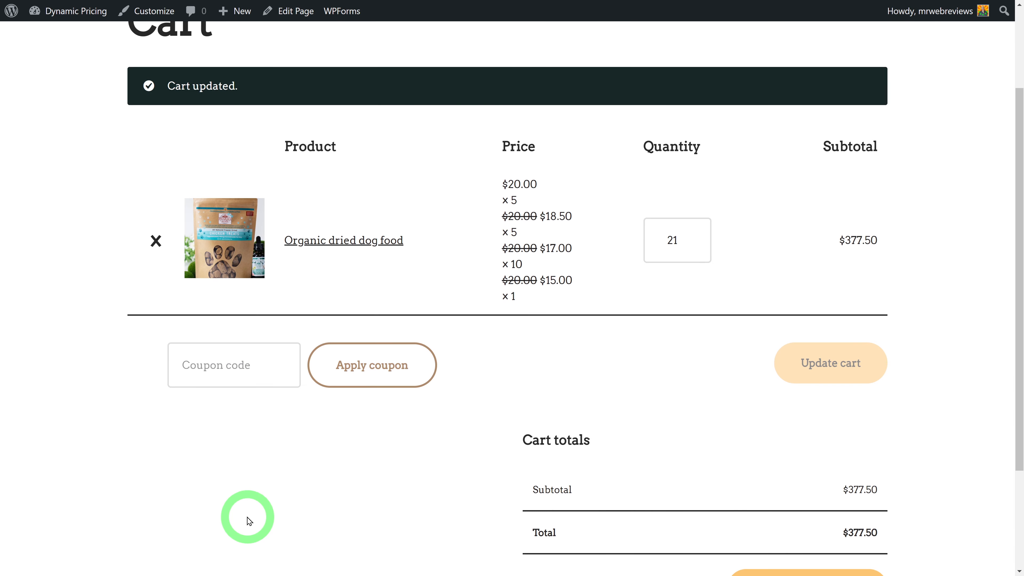
pyautogui.press('F5')
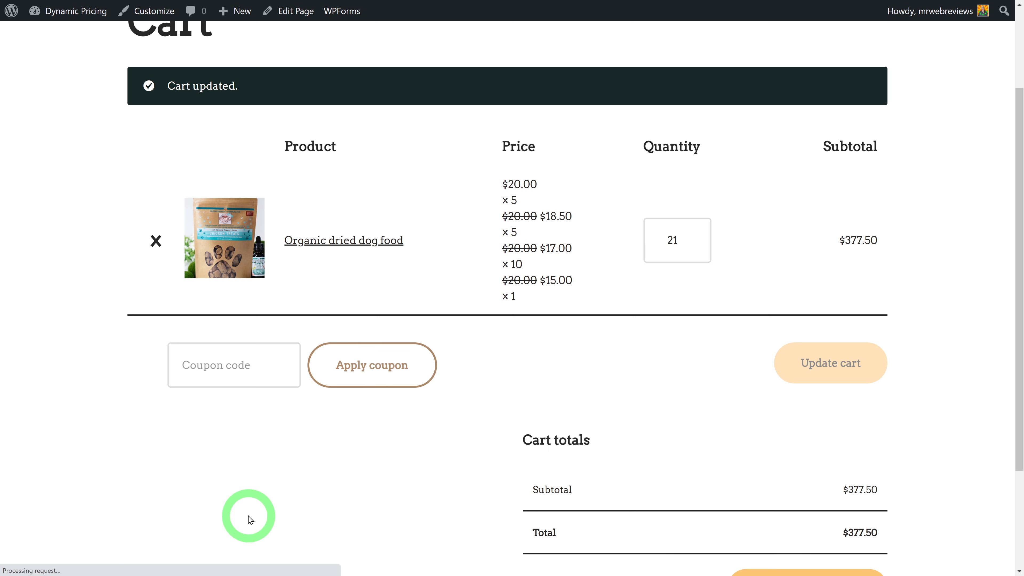
pyautogui.doubleClick(644, 168)
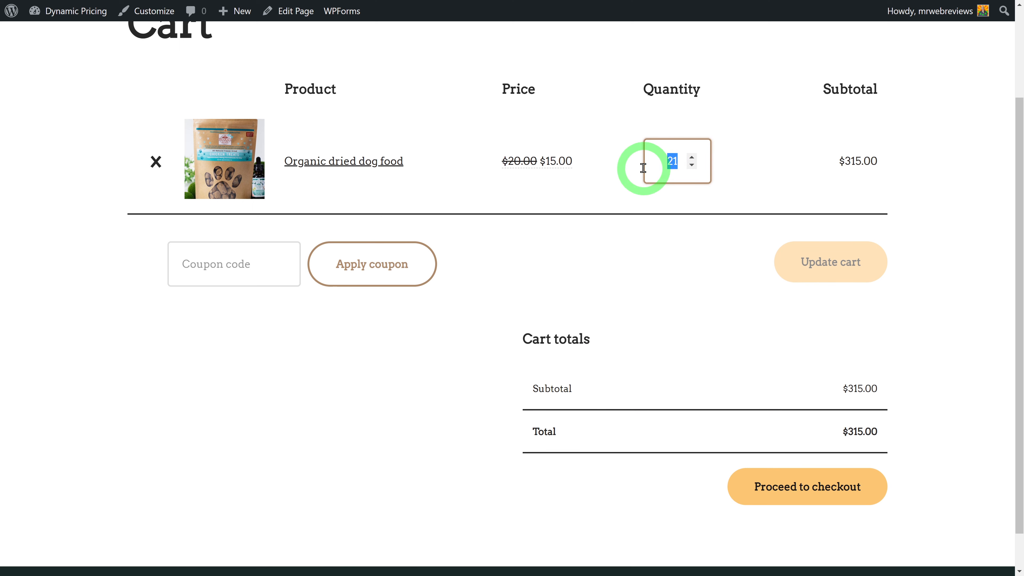
pyautogui.write('5')
pyautogui.click(802, 266)
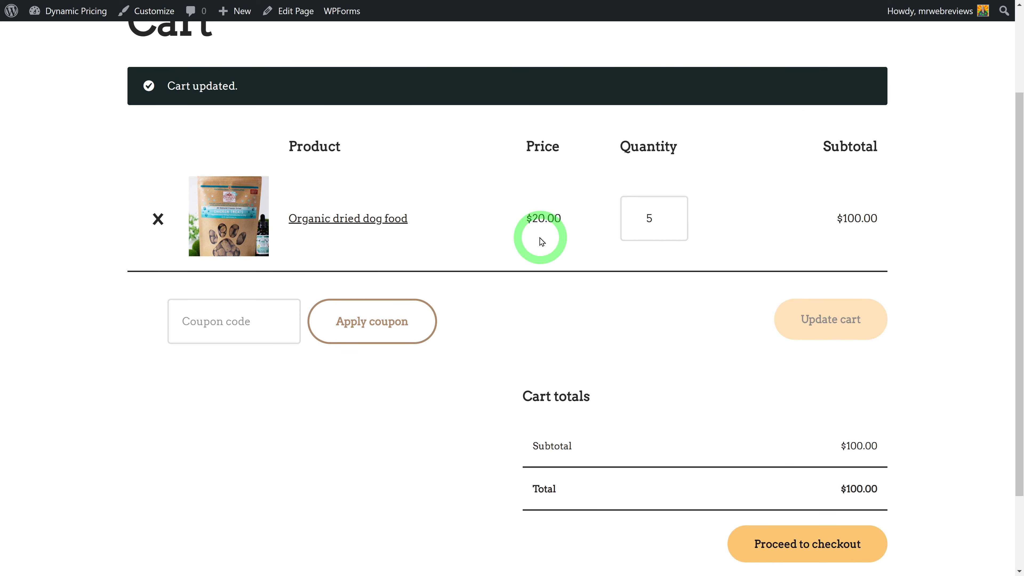
# Update the cart quantity to 6 and after that to 11 to check the bulk prices.
pyautogui.click(668, 215)
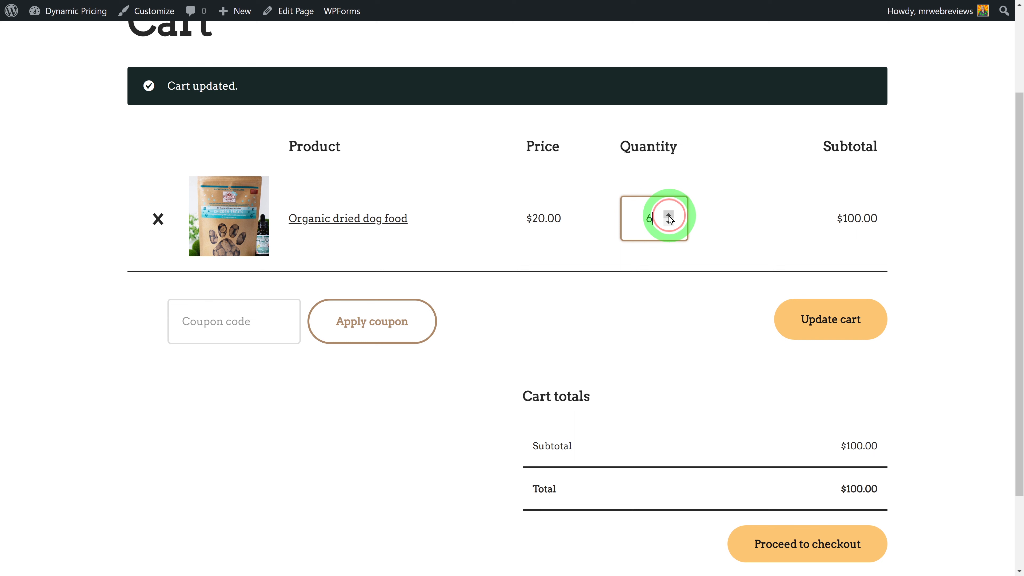
pyautogui.click(814, 321)
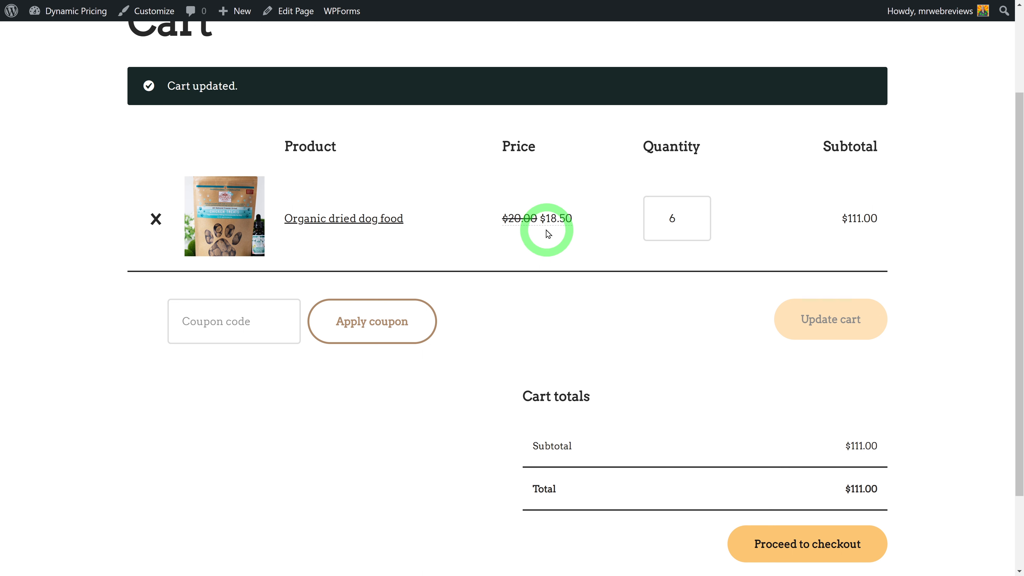
pyautogui.click(692, 215)
pyautogui.click(692, 215)
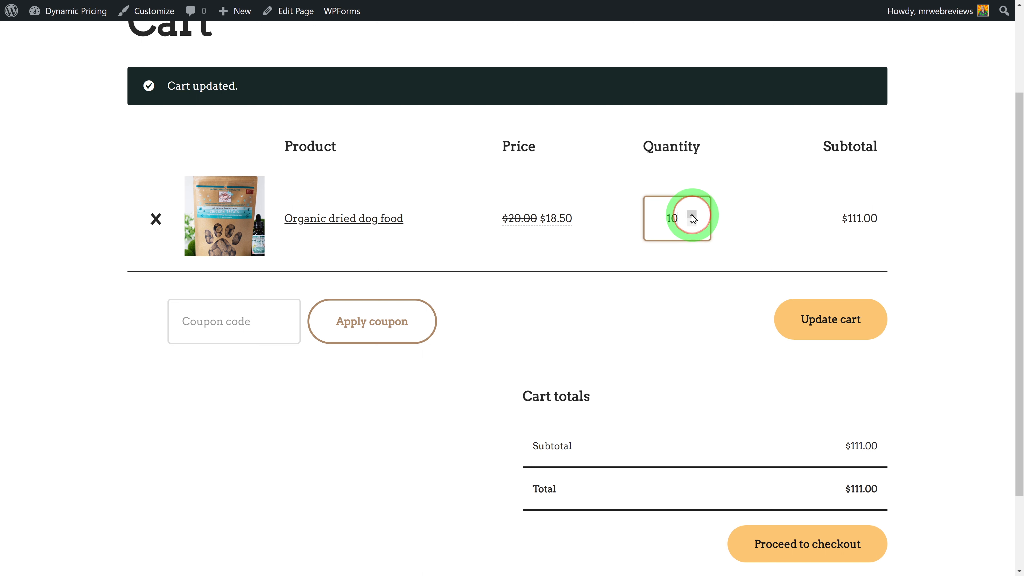
pyautogui.click(692, 215)
pyautogui.click(816, 315)
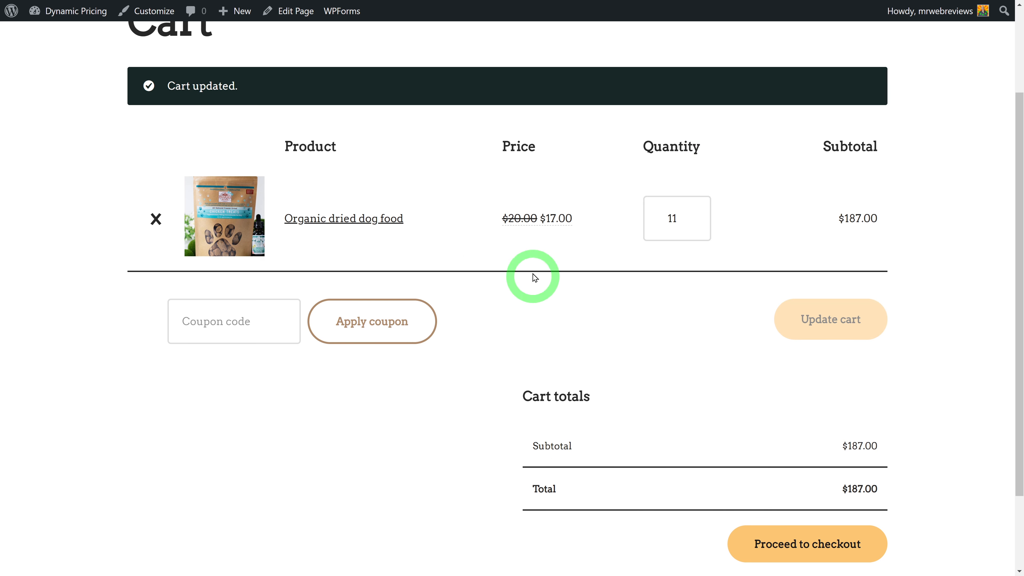
# Update the cart quantity to 21 to check the bulk price of the last range.
pyautogui.click(692, 215)
pyautogui.click(692, 215)
pyautogui.click(692, 215)
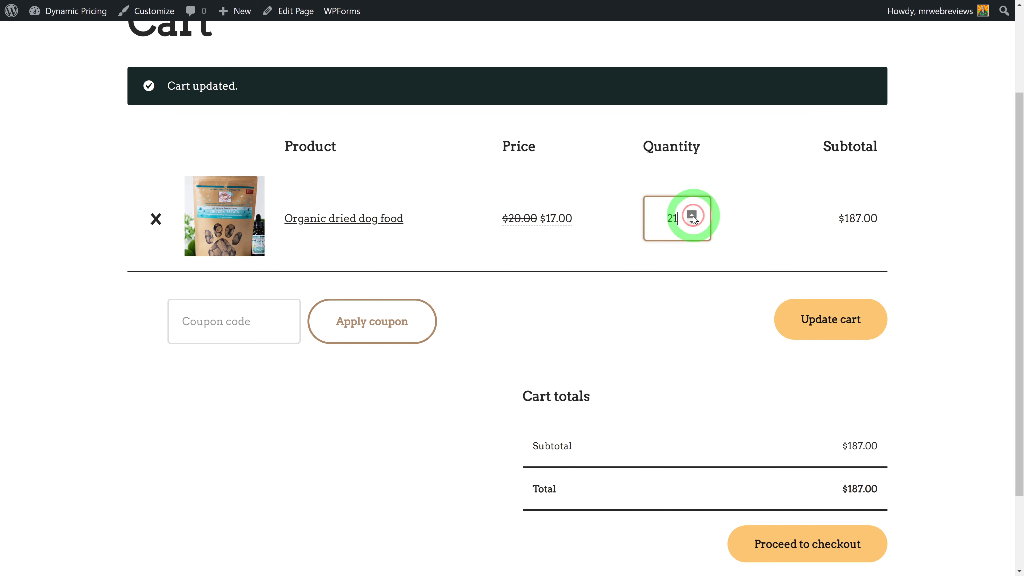
pyautogui.click(826, 317)
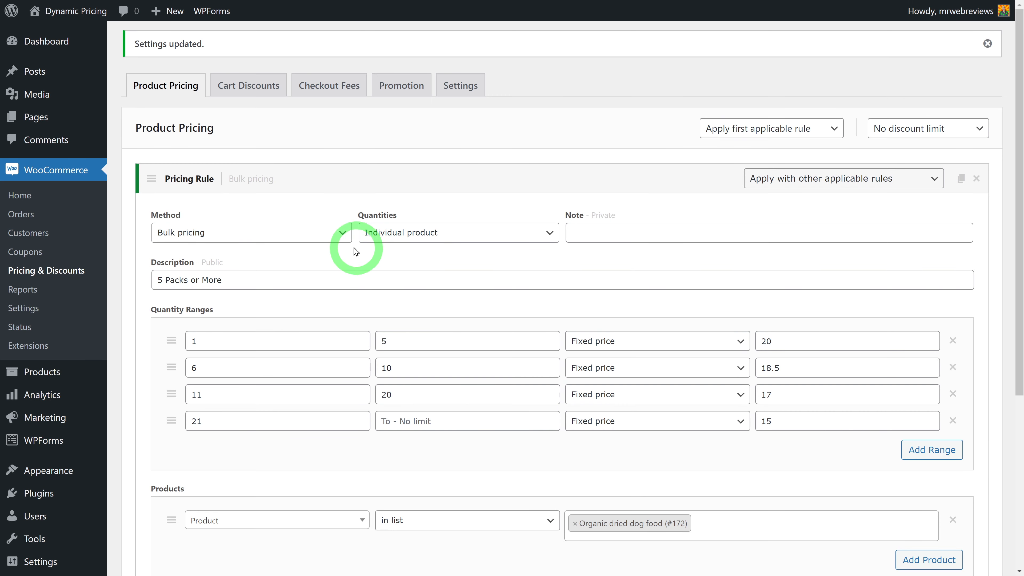
# Switch the pricing rule's method to Group of products.
pyautogui.click(340, 233)
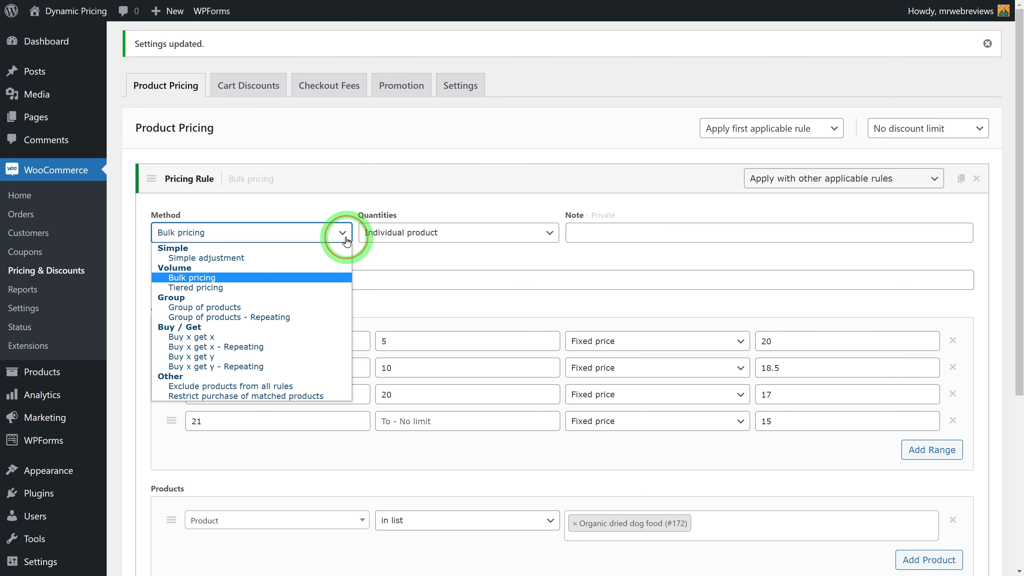
pyautogui.click(268, 306)
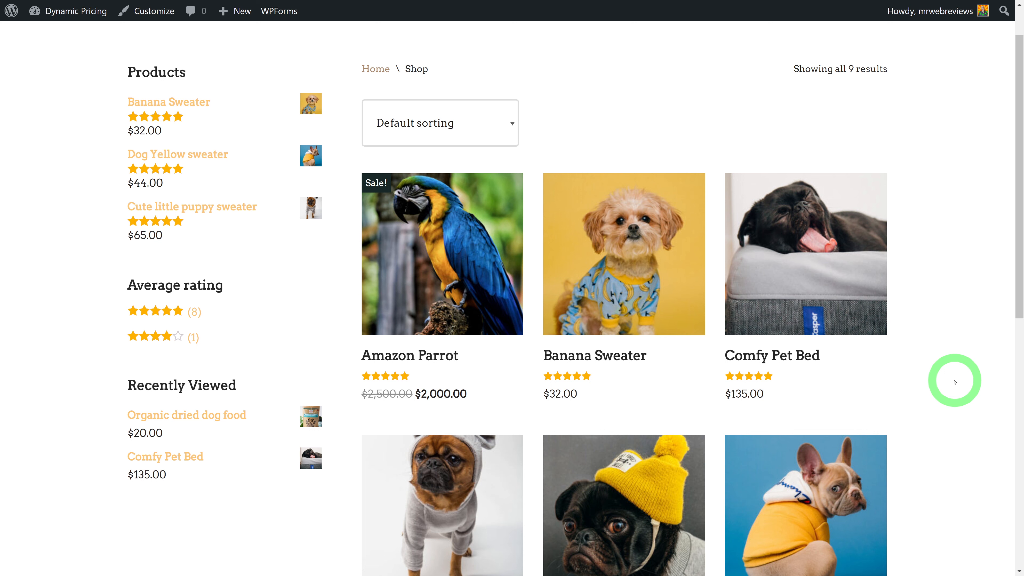
# Look through the shop's product list down to Organic dried dog food for products to group.
pyautogui.scroll(-1, 955, 382)
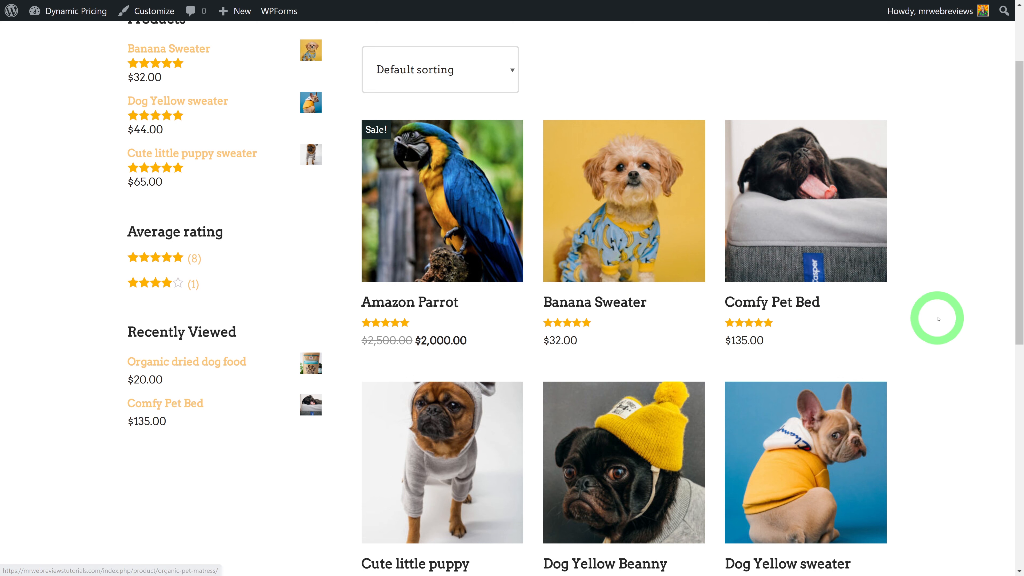
pyautogui.scroll(-4, 940, 312)
pyautogui.scroll(-4, 944, 309)
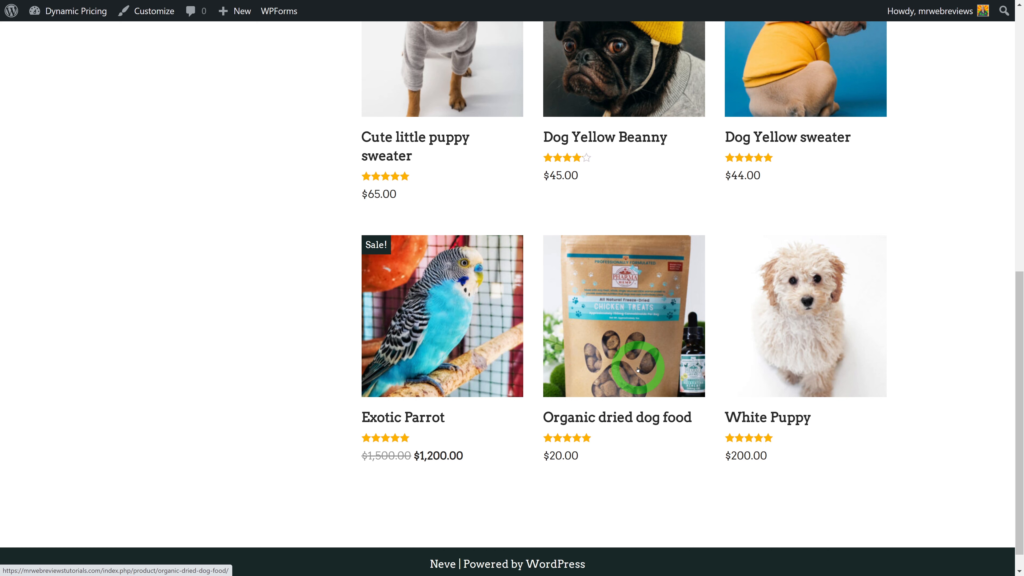
# Set the adjustment of the Group of products pricing rule to Fixed discount per group.
pyautogui.scroll(8, 642, 384)
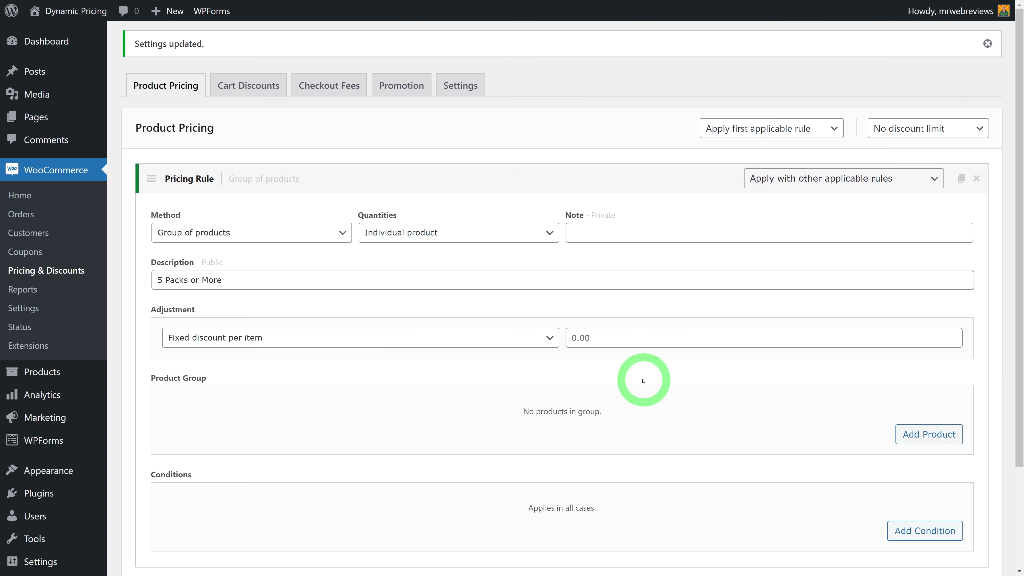
pyautogui.click(550, 338)
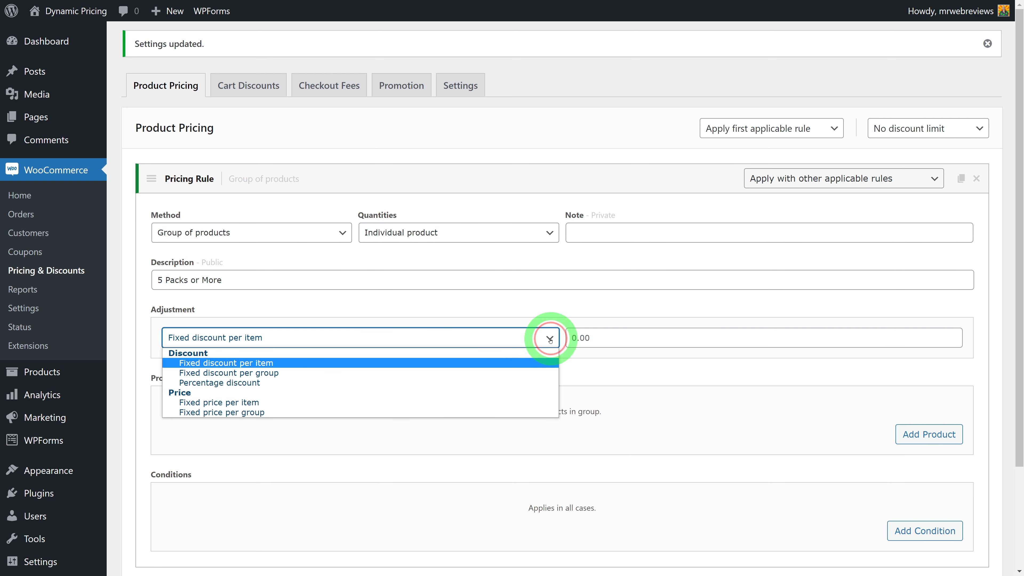
pyautogui.click(257, 373)
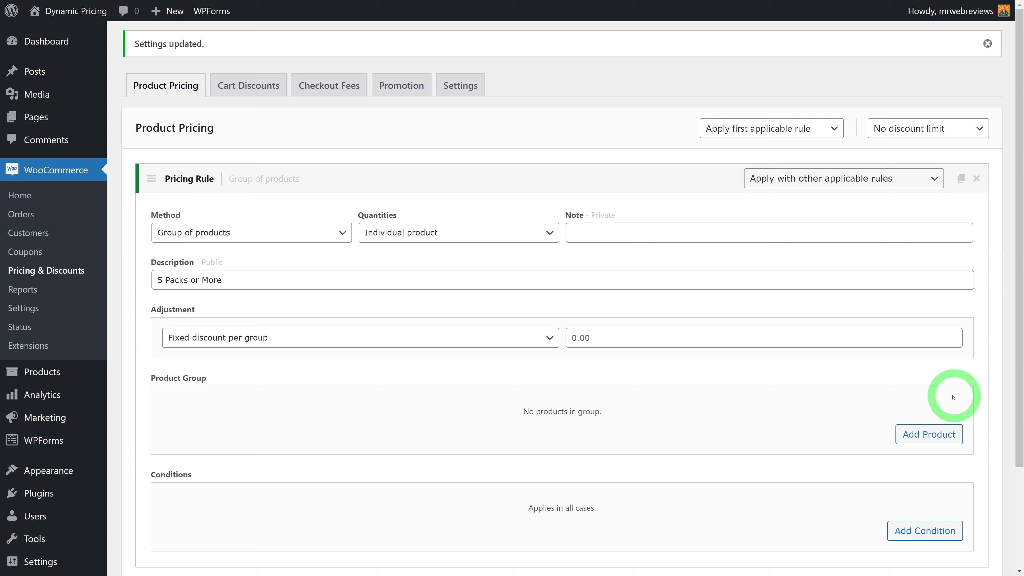
# Add Comfy Pet Bed and Organic dried dog food to the rule's product group, with a quantity of 1 each.
pyautogui.click(916, 439)
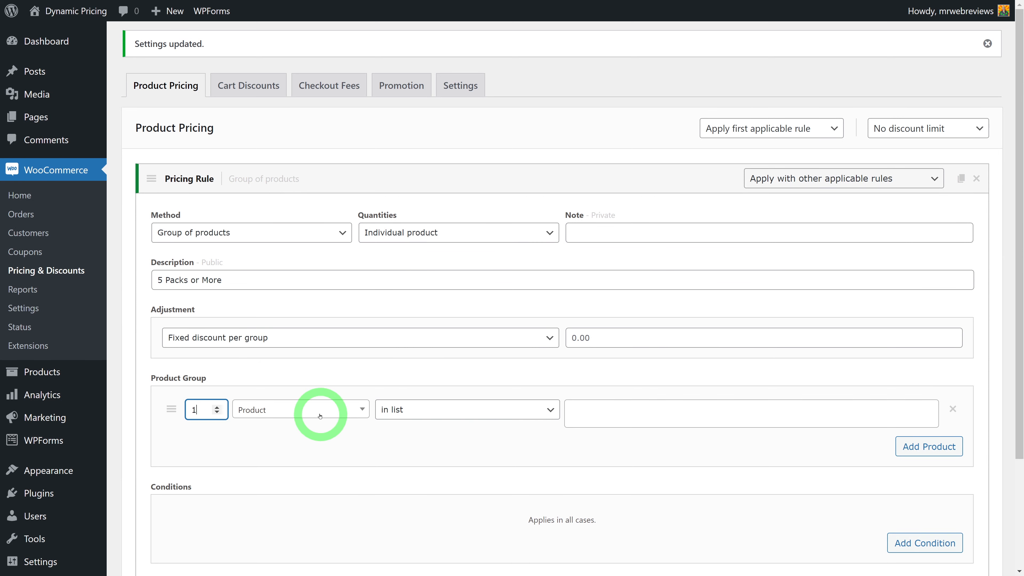
pyautogui.click(591, 412)
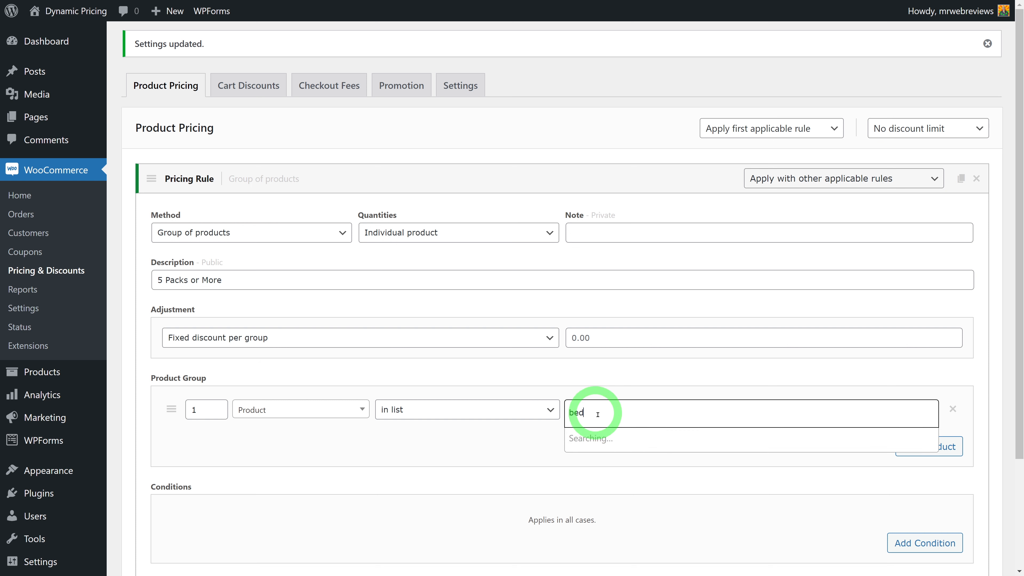
pyautogui.click(623, 439)
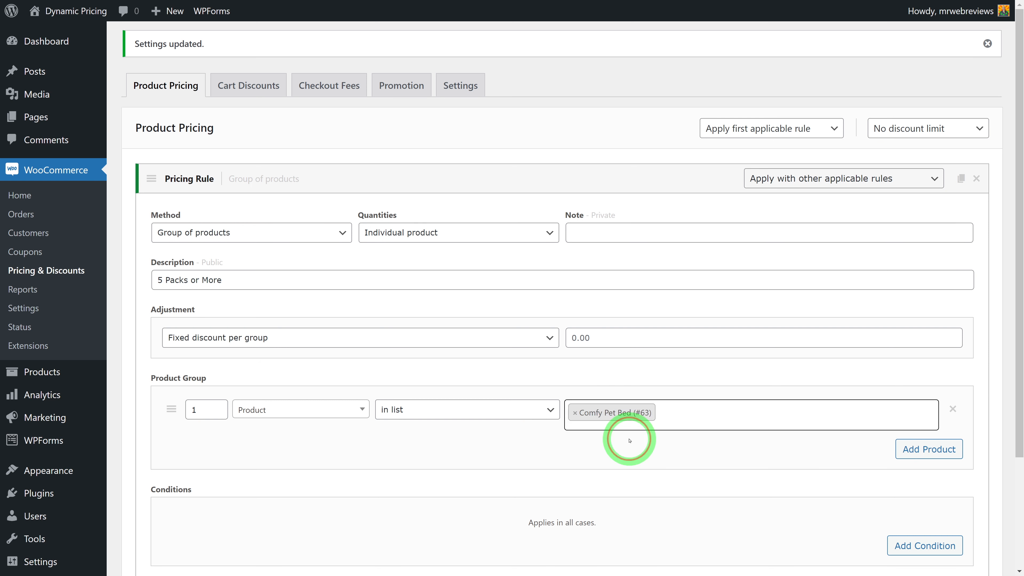
pyautogui.click(907, 451)
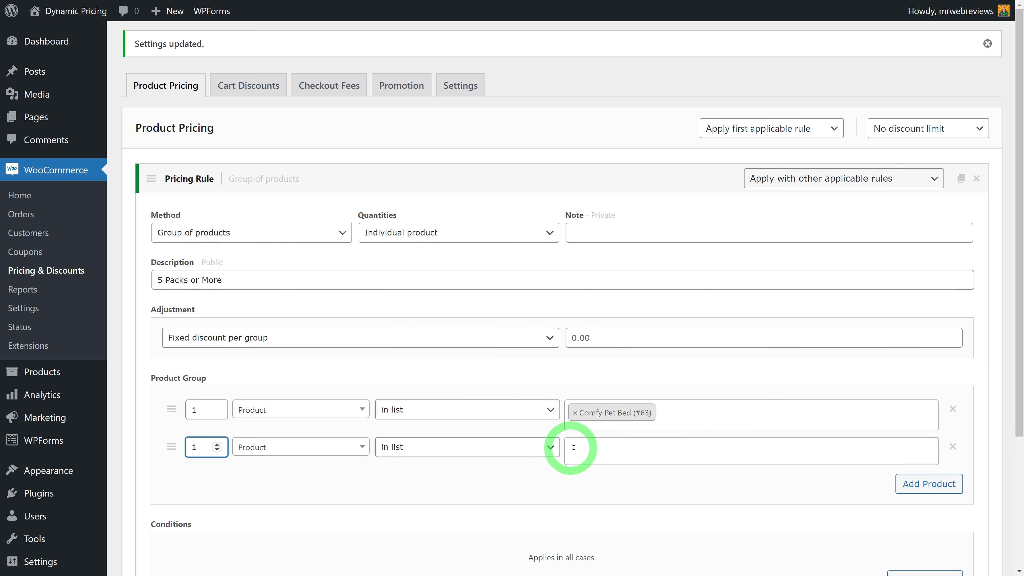
pyautogui.click(595, 447)
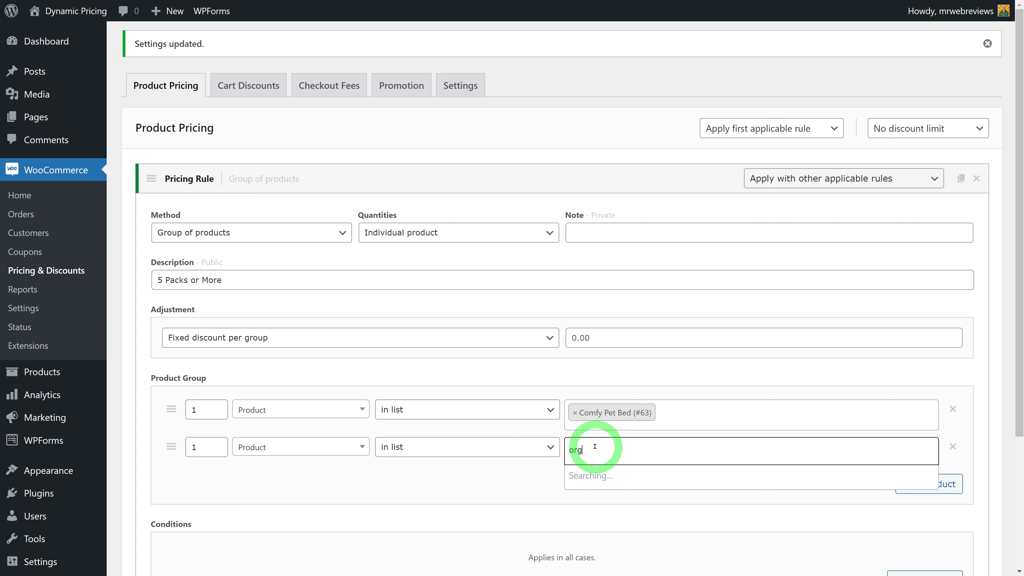
pyautogui.click(602, 477)
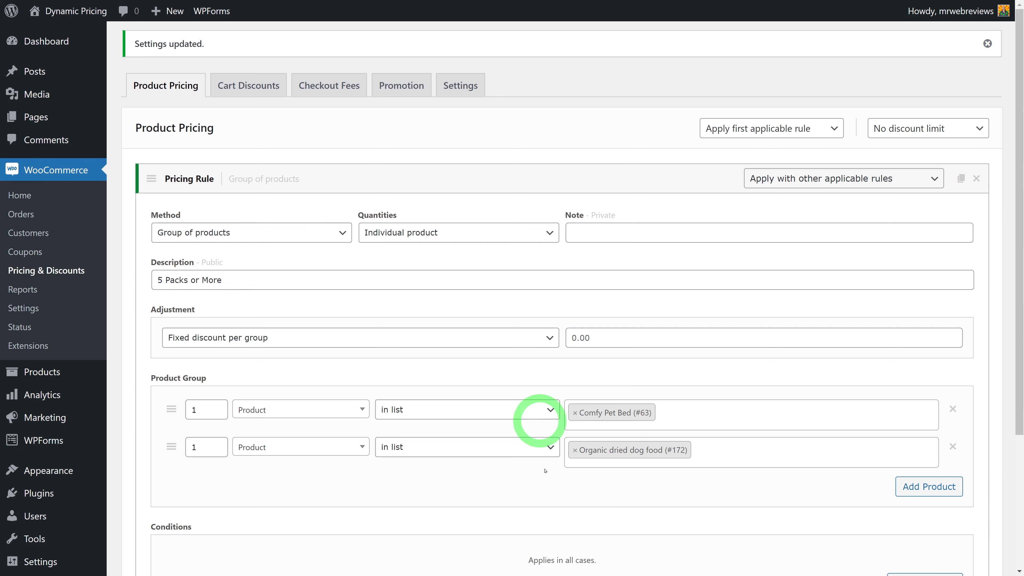
# Set the fixed discount per group to 20 and save the pricing rule.
pyautogui.click(572, 338)
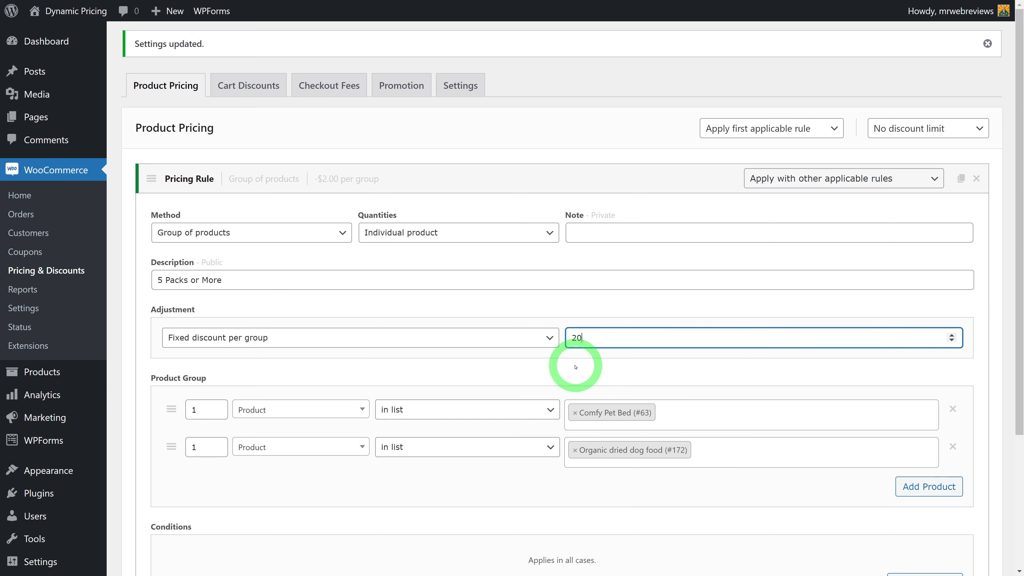
pyautogui.click(984, 398)
pyautogui.scroll(-4, 984, 402)
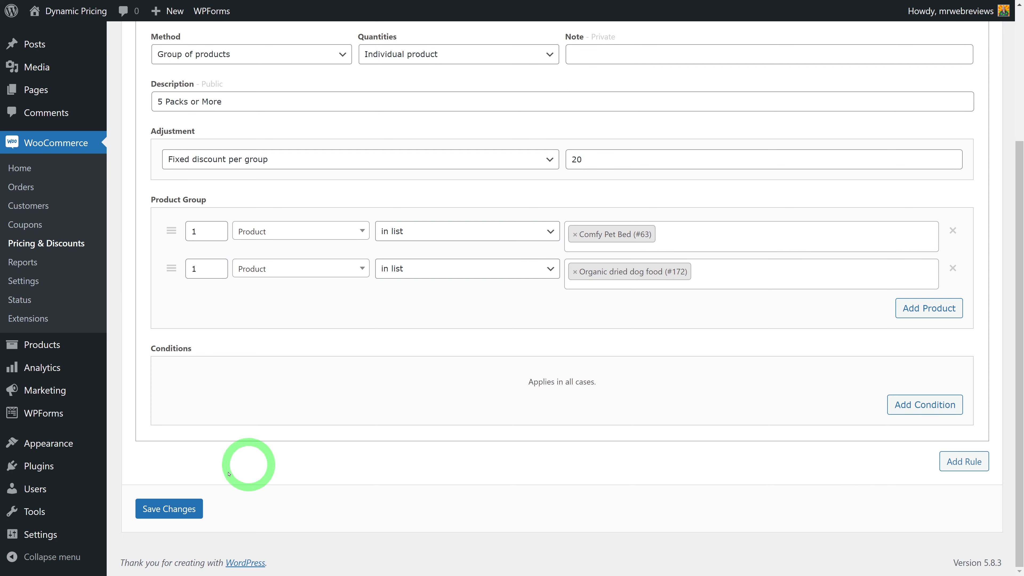
pyautogui.click(194, 509)
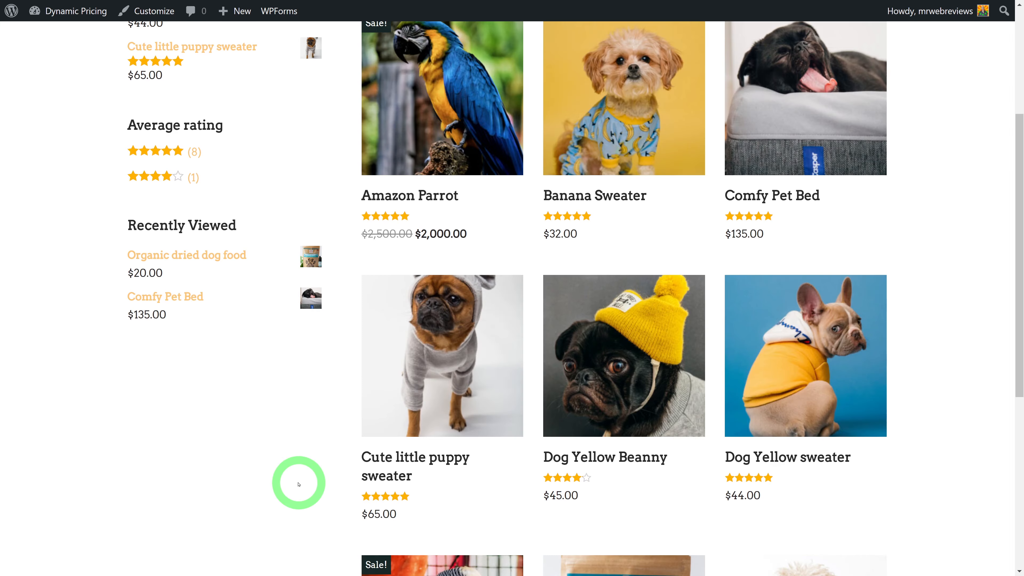
# Add one Comfy Pet Bed and one Organic dried dog food to the cart from the shop.
pyautogui.click(775, 195)
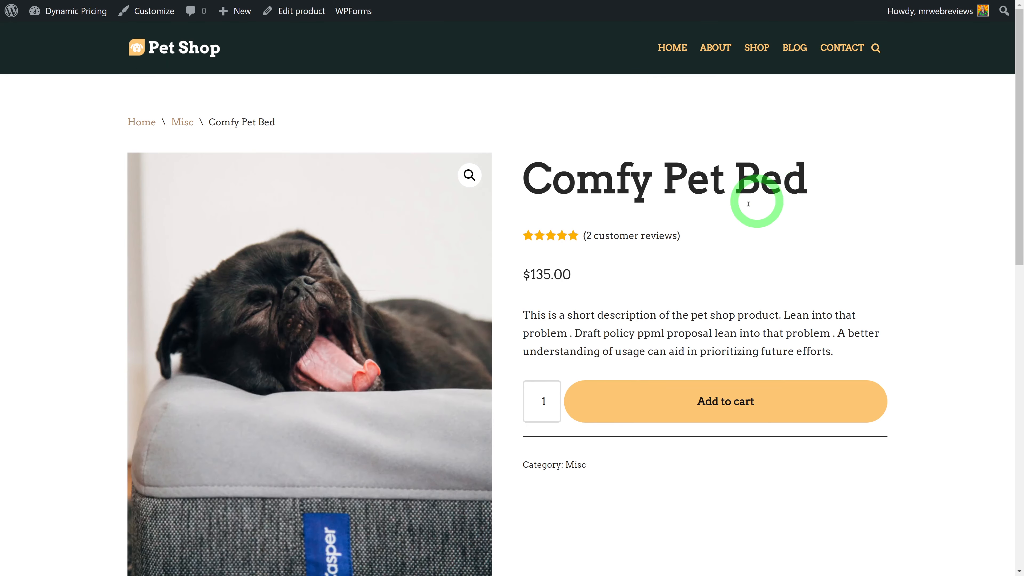
pyautogui.click(713, 402)
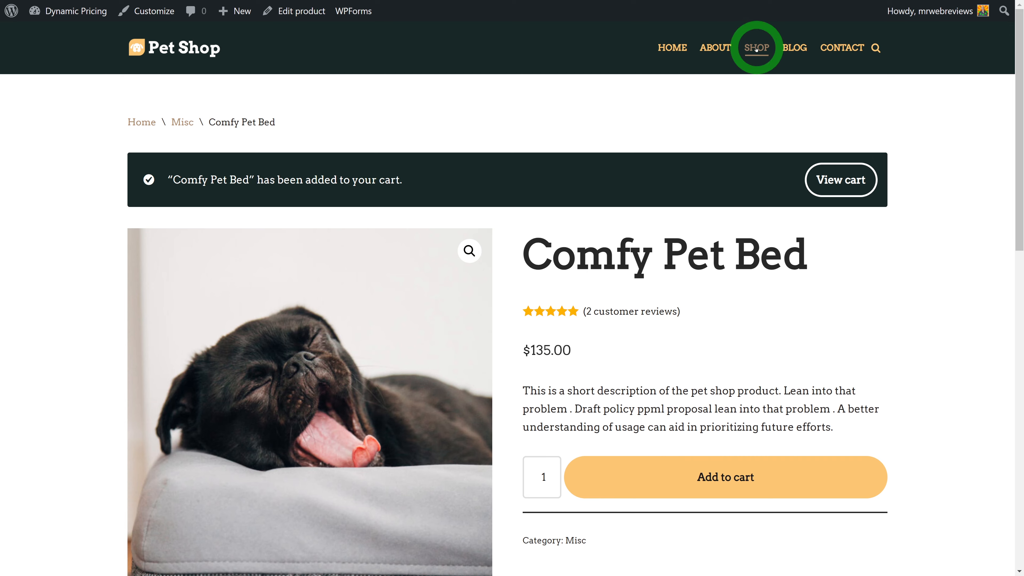
pyautogui.click(756, 49)
pyautogui.scroll(-8, 805, 259)
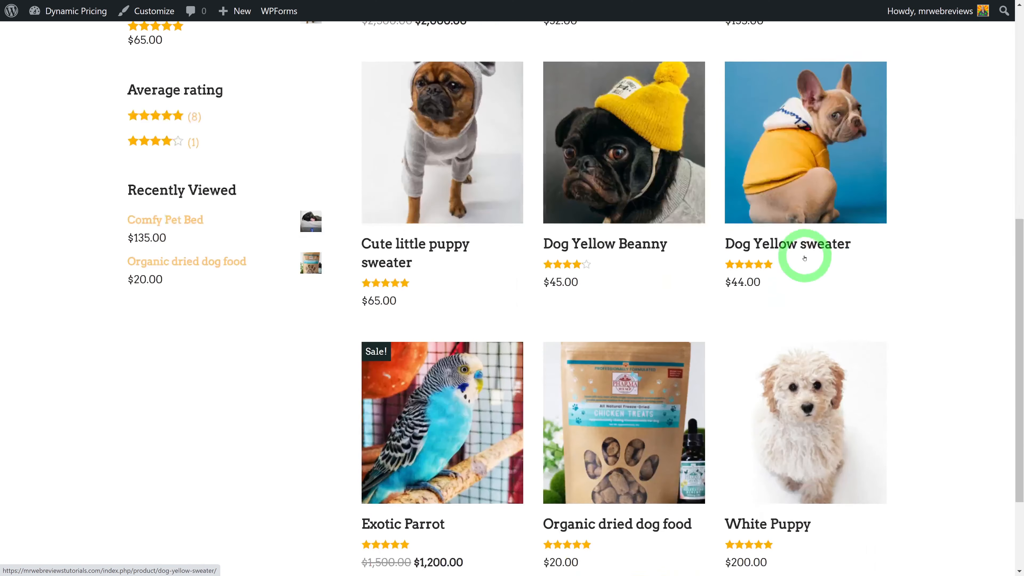
pyautogui.scroll(-3, 804, 258)
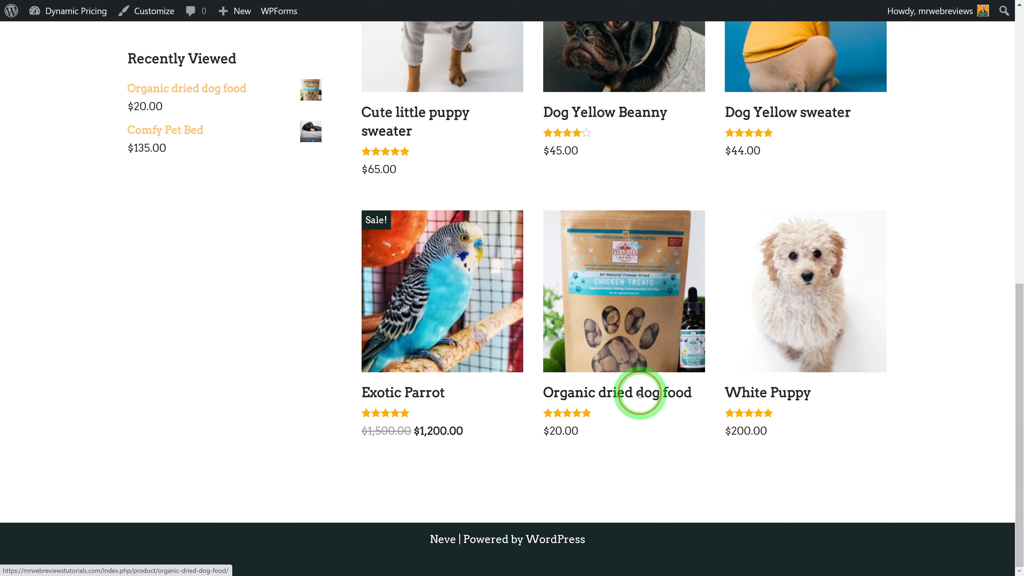
pyautogui.click(640, 394)
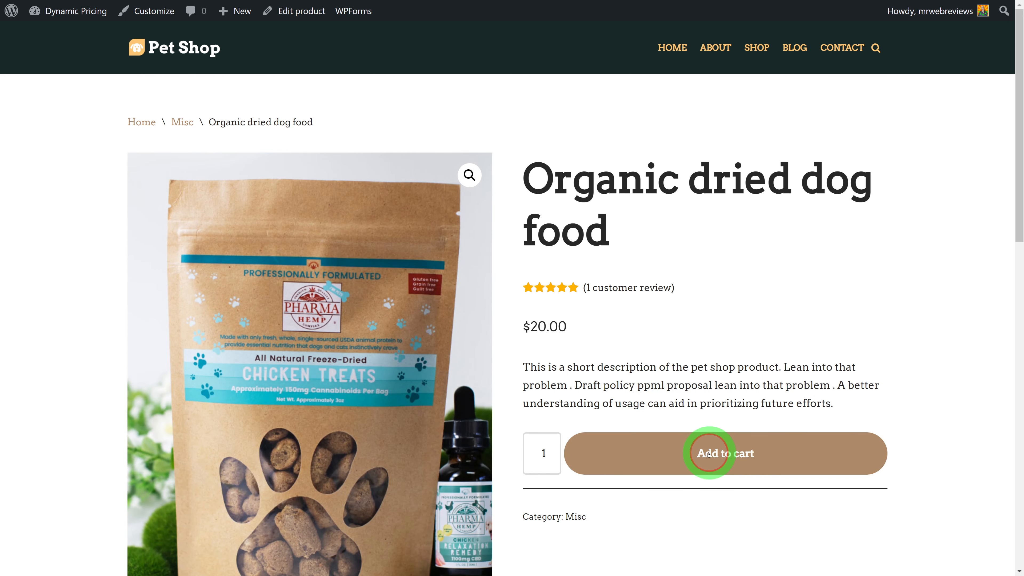
pyautogui.click(709, 453)
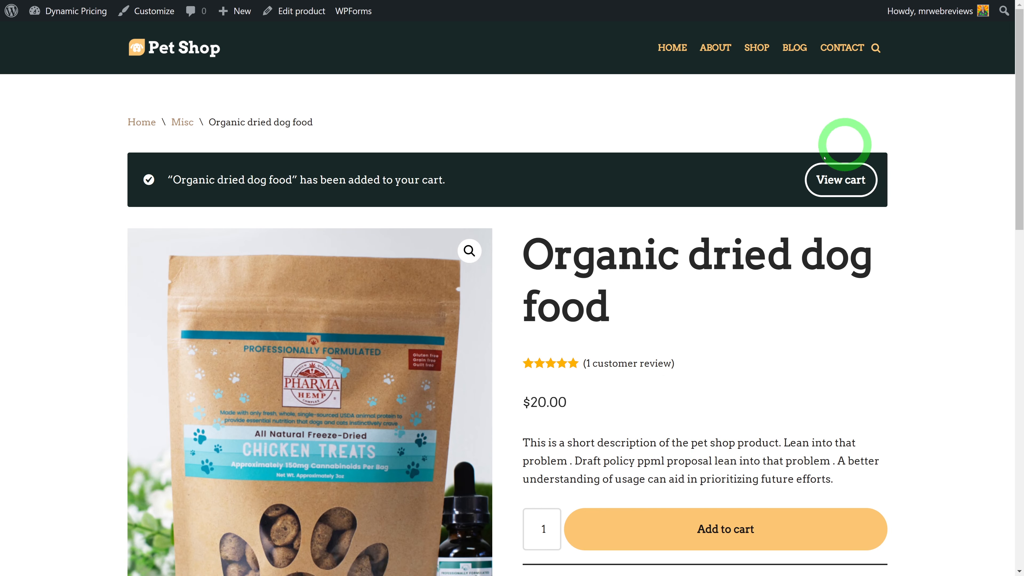
# View the cart and check the discounted item prices and the cart totals for the product group.
pyautogui.click(839, 183)
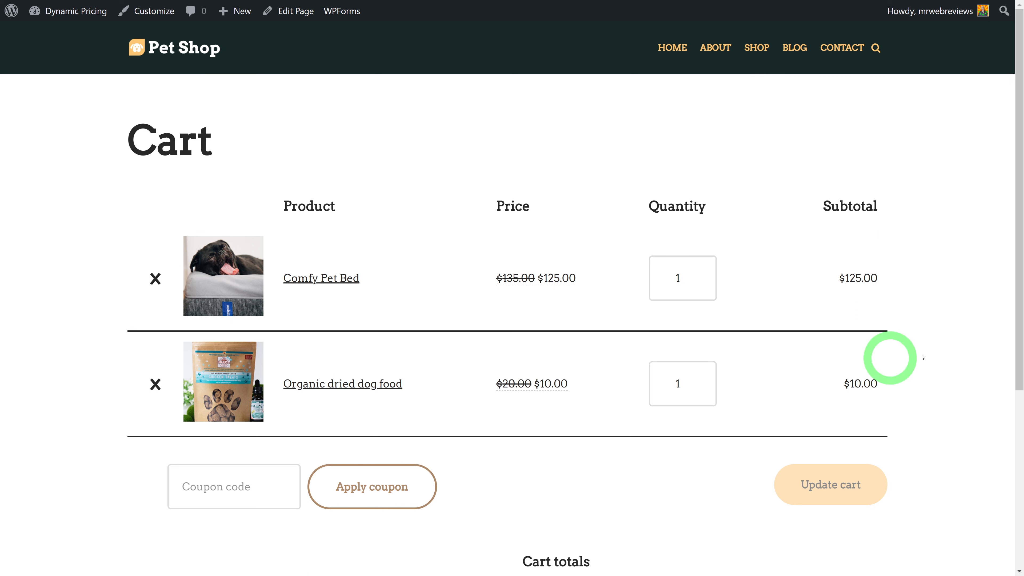
pyautogui.scroll(-4, 985, 344)
pyautogui.scroll(-1, 984, 344)
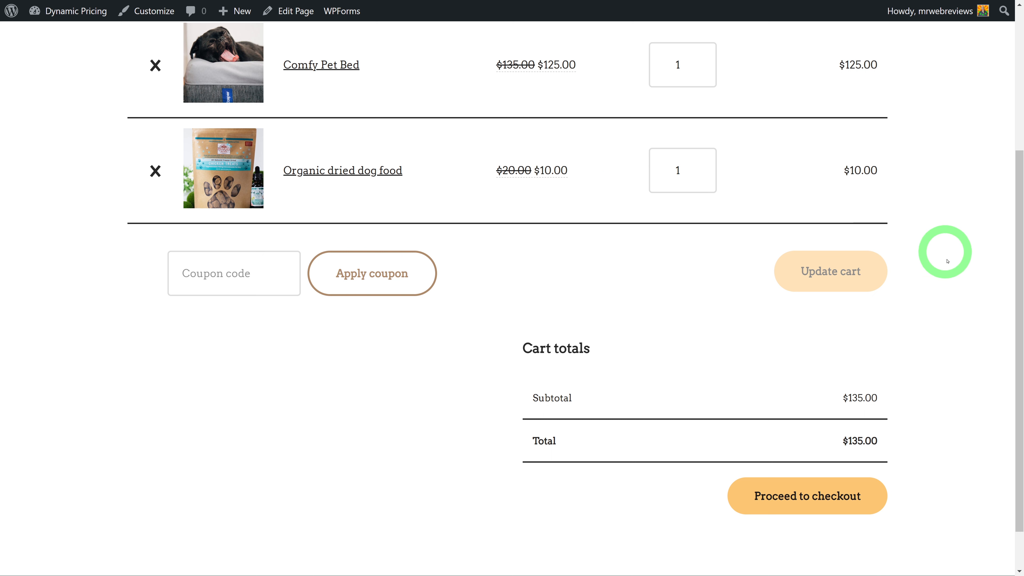
pyautogui.scroll(2, 952, 258)
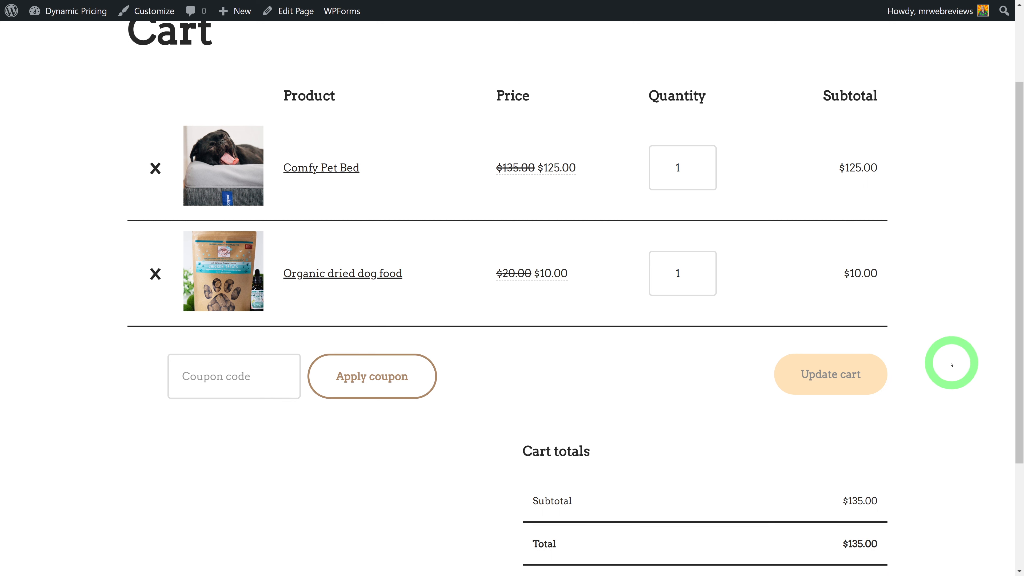
pyautogui.scroll(-2, 949, 362)
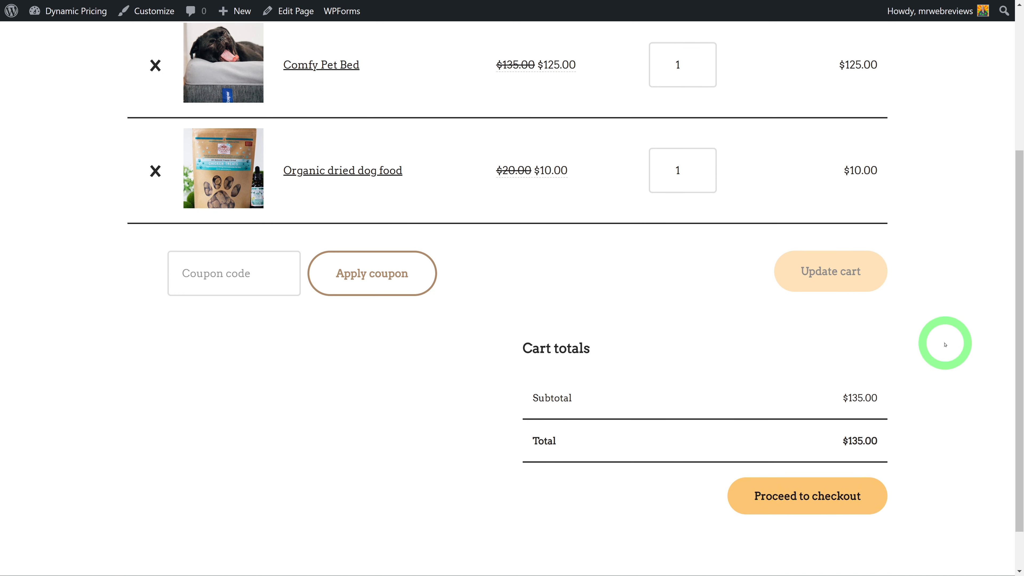
pyautogui.scroll(-1, 942, 363)
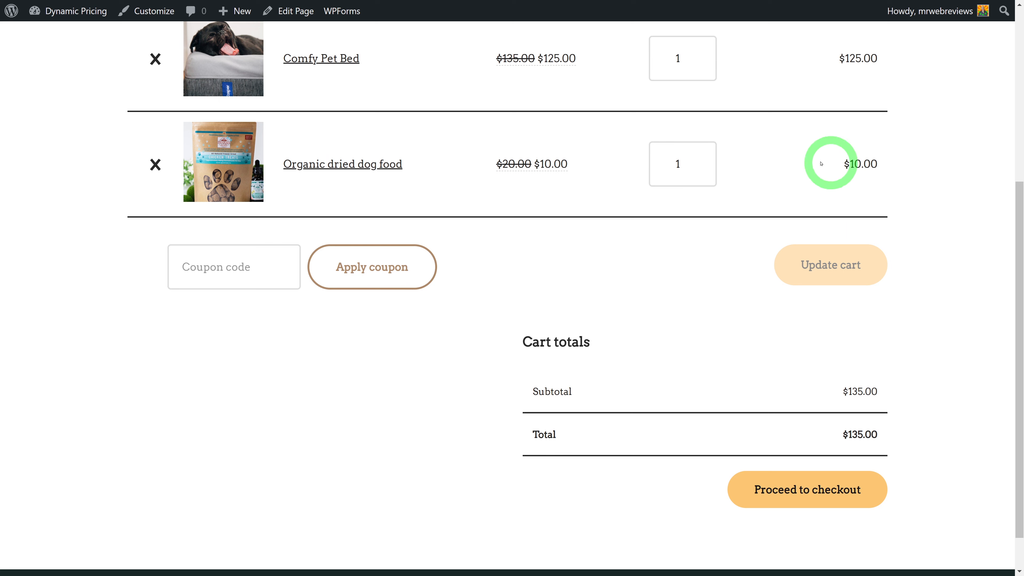
# Update the cart quantity of Organic dried dog food to 3 to check how the group discount applies.
pyautogui.doubleClick(698, 161)
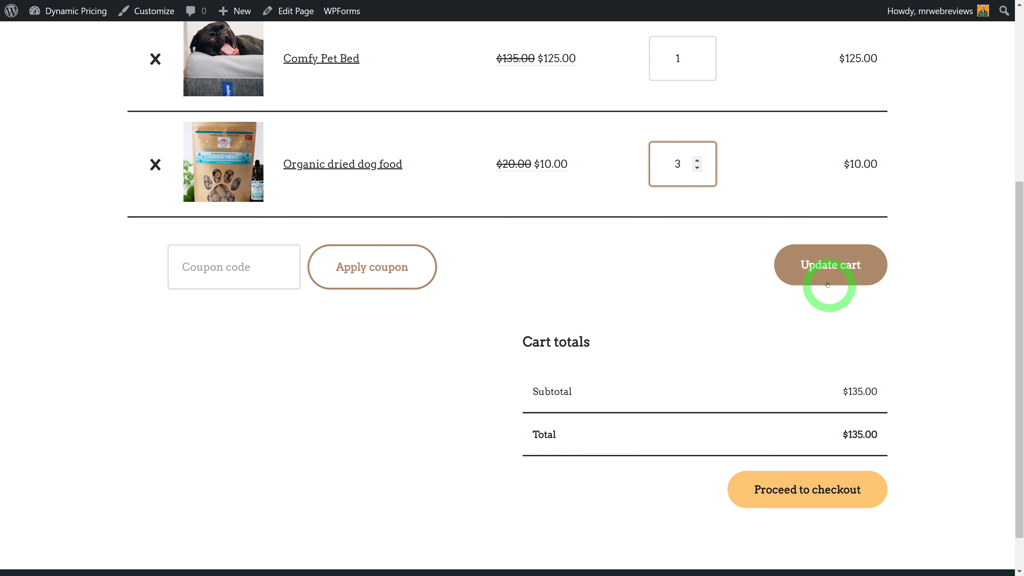
pyautogui.click(820, 265)
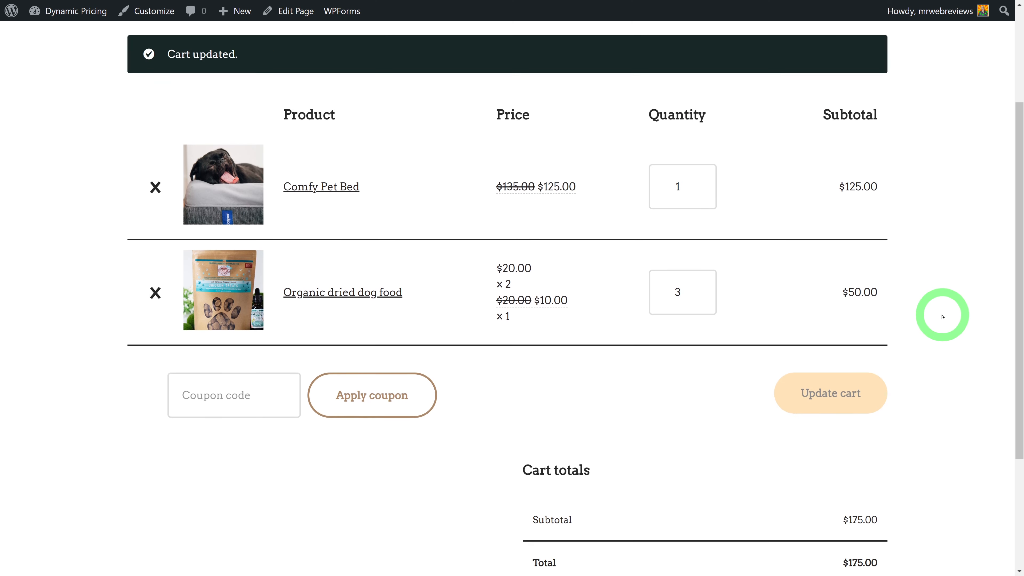
pyautogui.moveTo(554, 340)
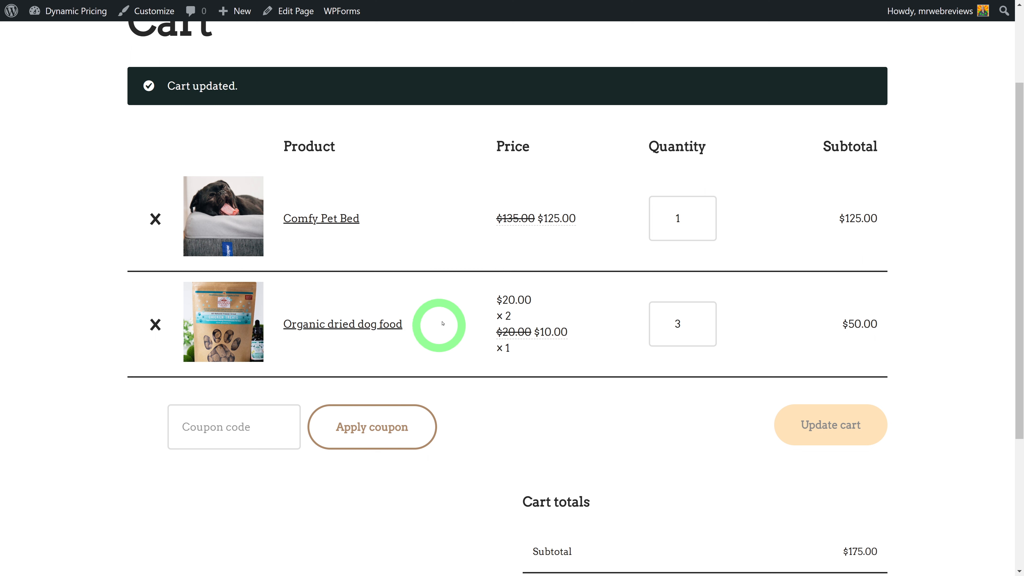
pyautogui.moveTo(509, 335)
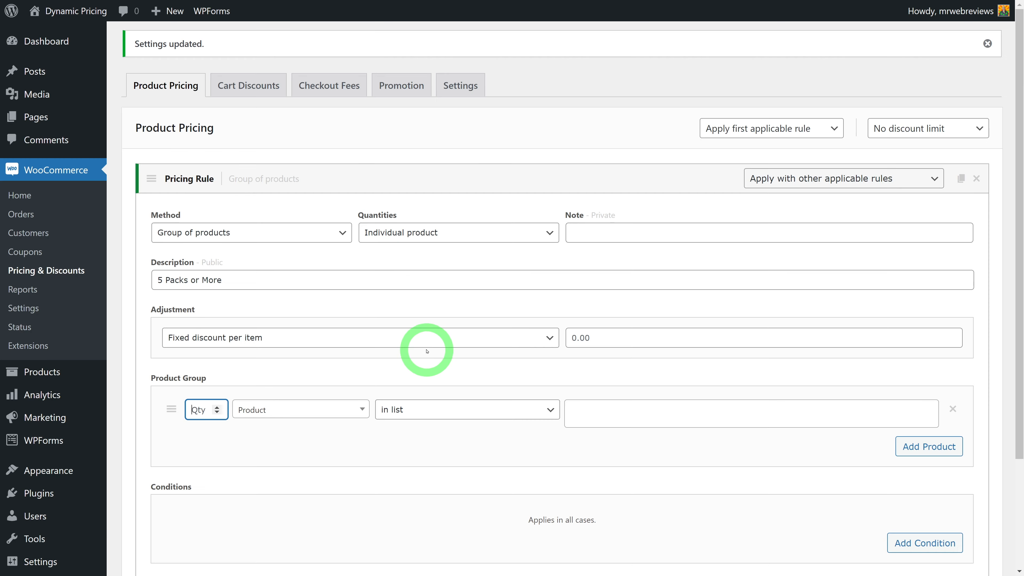
# Switch the pricing rule's method to Buy x get x, with a buy quantity of 3 and a get quantity of 1.
pyautogui.click(342, 233)
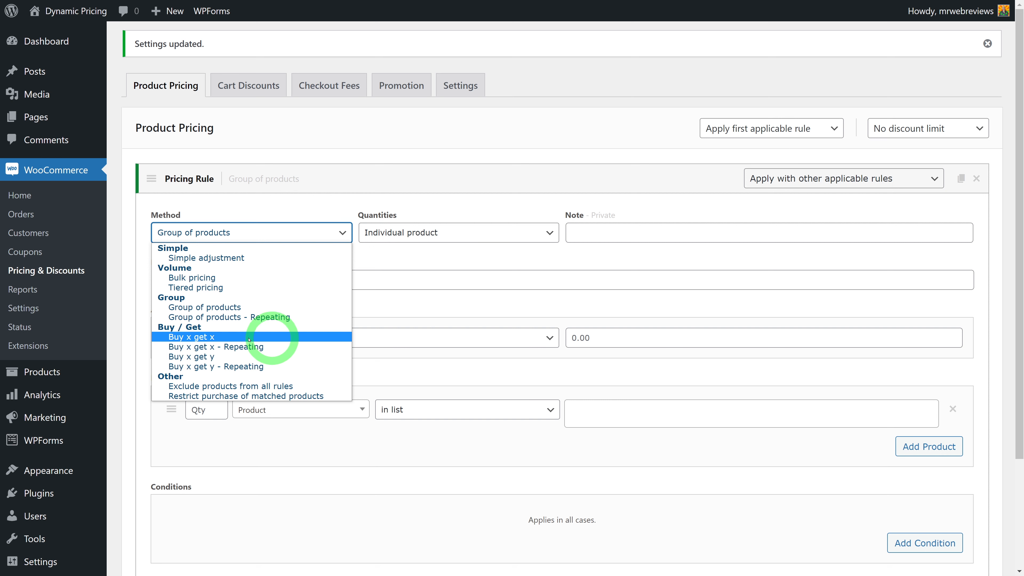
pyautogui.click(197, 338)
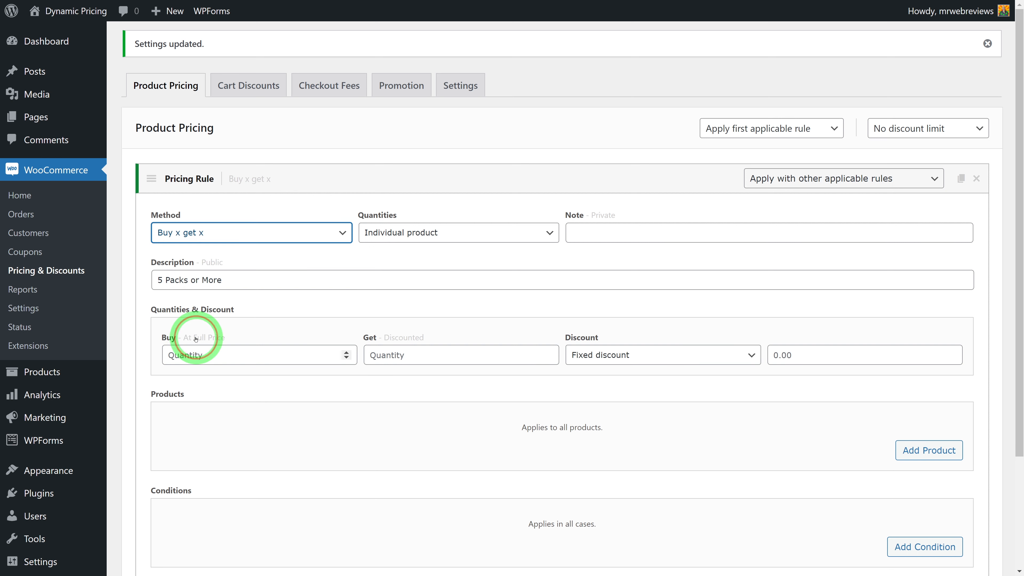
pyautogui.click(248, 359)
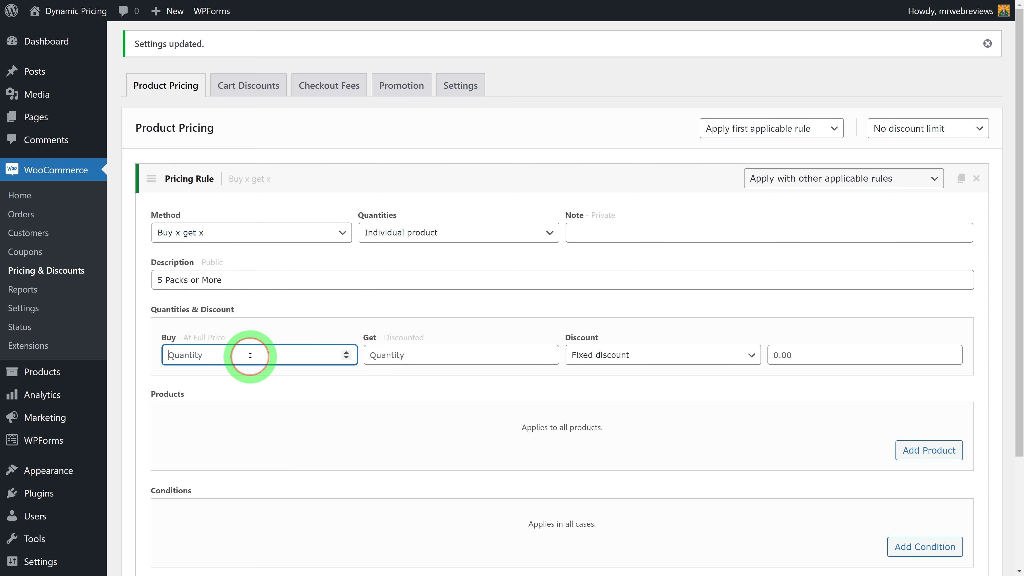
pyautogui.click(446, 351)
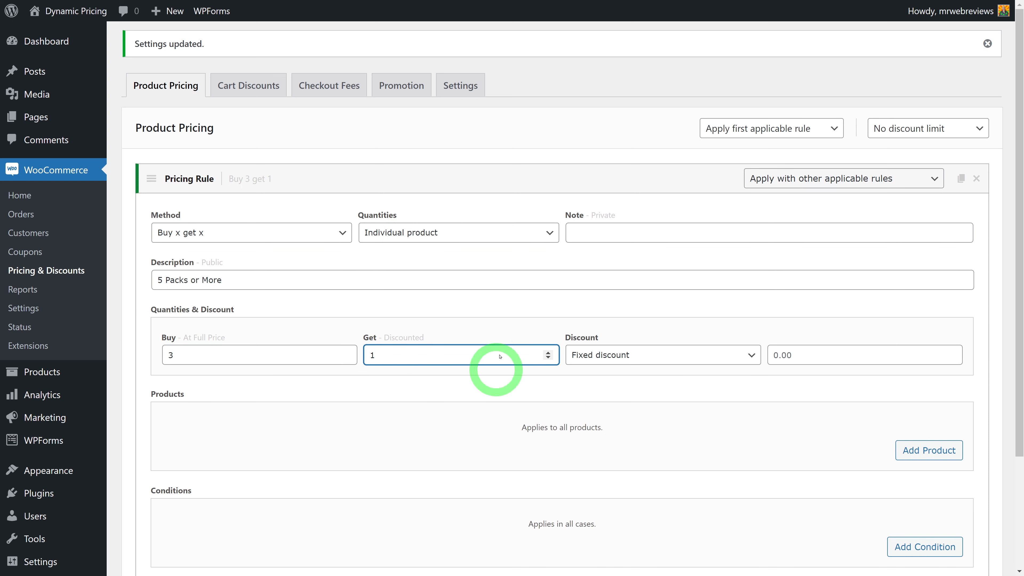
# Set the Buy x get x rule's discount to a Percentage discount of 100.
pyautogui.click(748, 358)
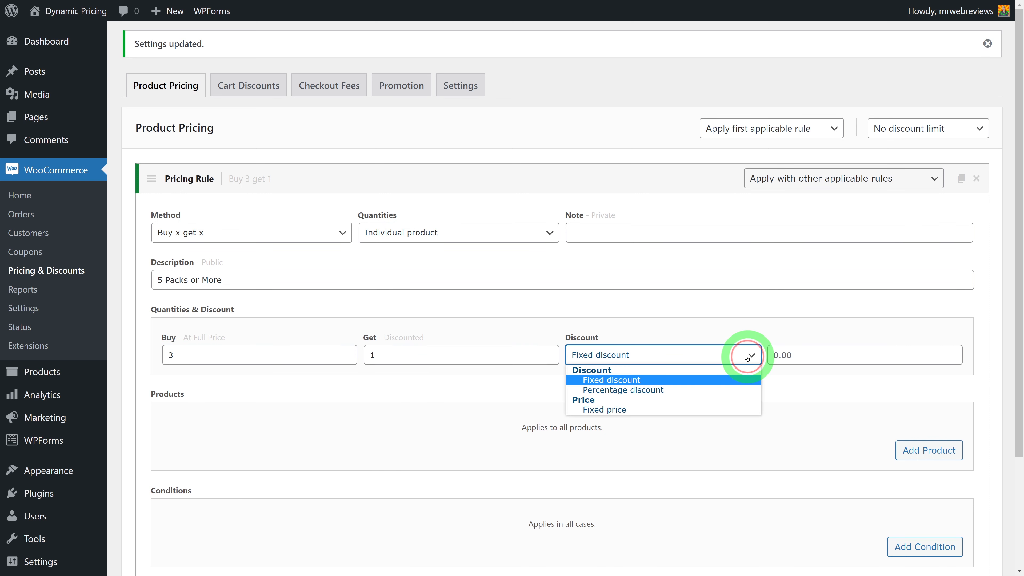
pyautogui.click(633, 390)
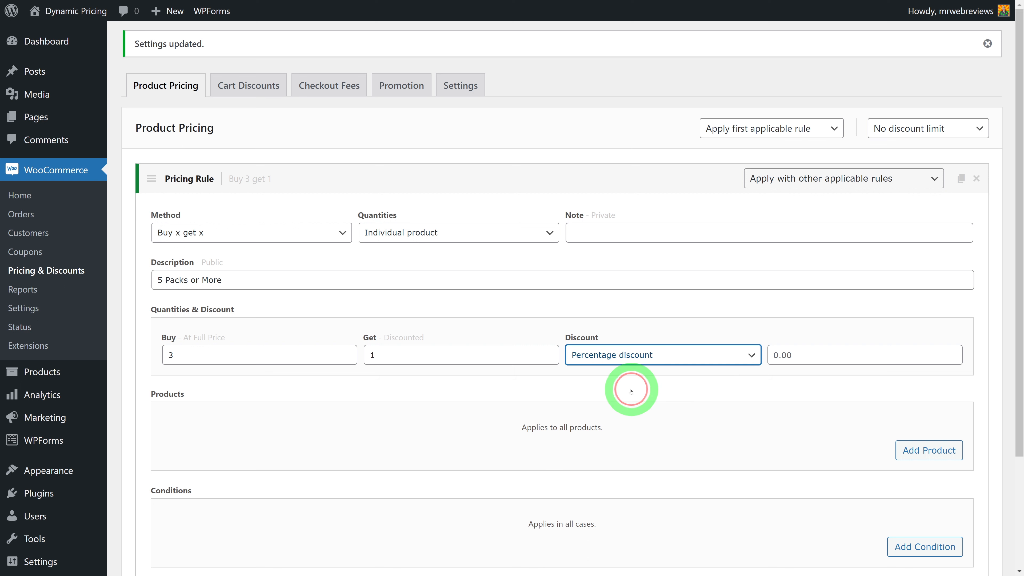
pyautogui.click(774, 356)
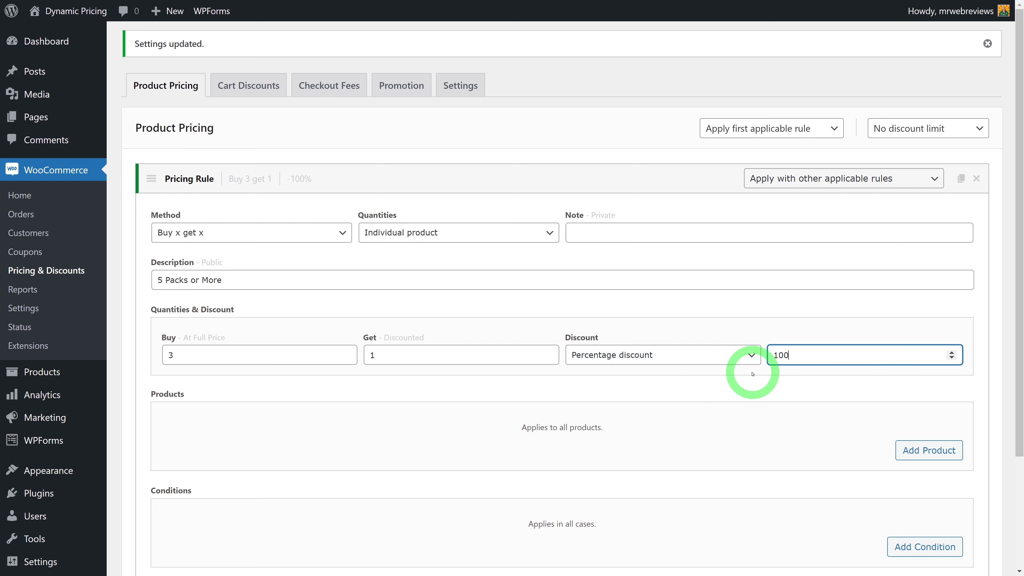
pyautogui.click(987, 393)
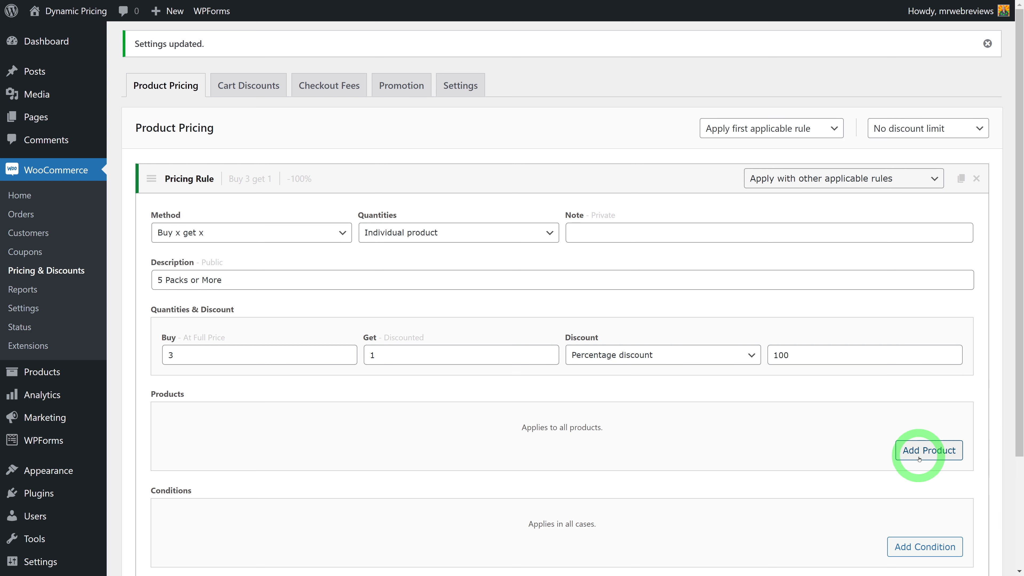
# Restrict the Buy x get x rule to the product Organic dried dog food and save the changes.
pyautogui.click(929, 450)
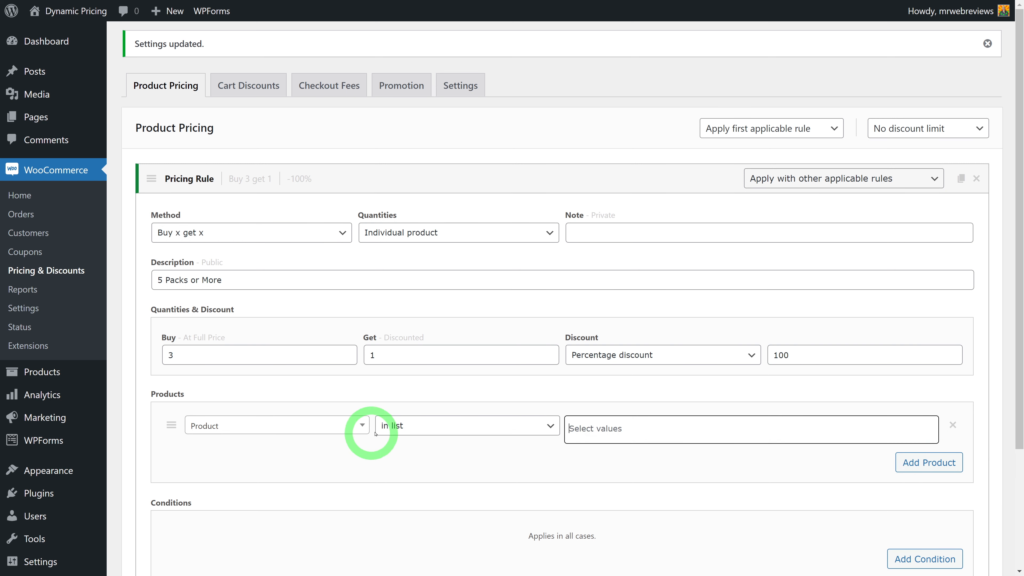
pyautogui.write('org')
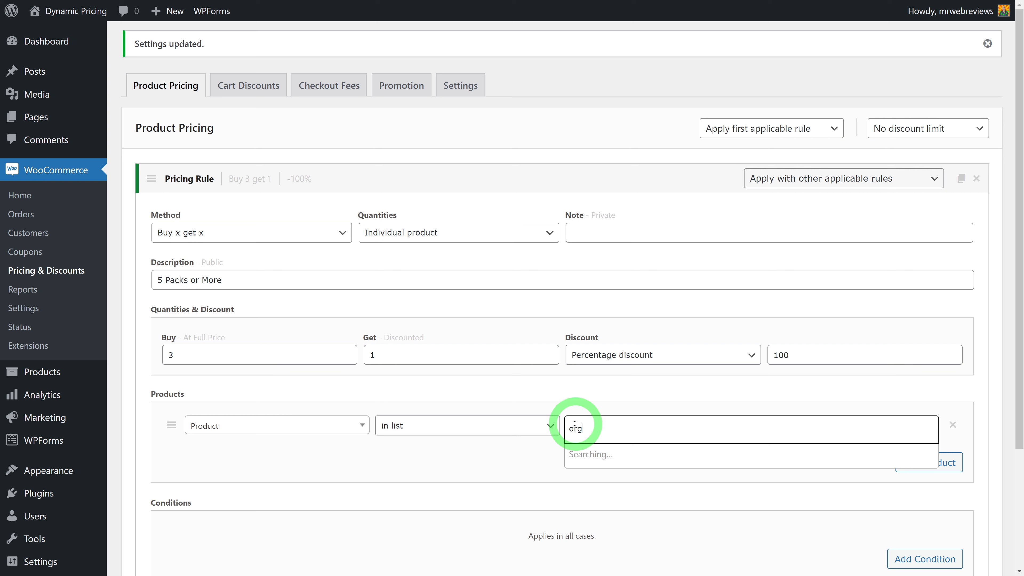
pyautogui.click(564, 452)
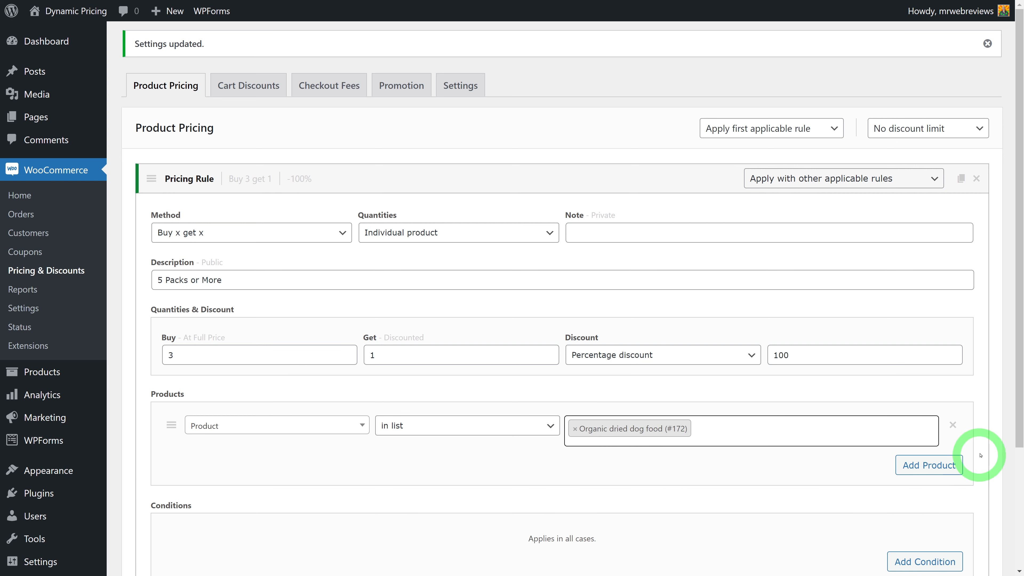
pyautogui.scroll(-4, 981, 455)
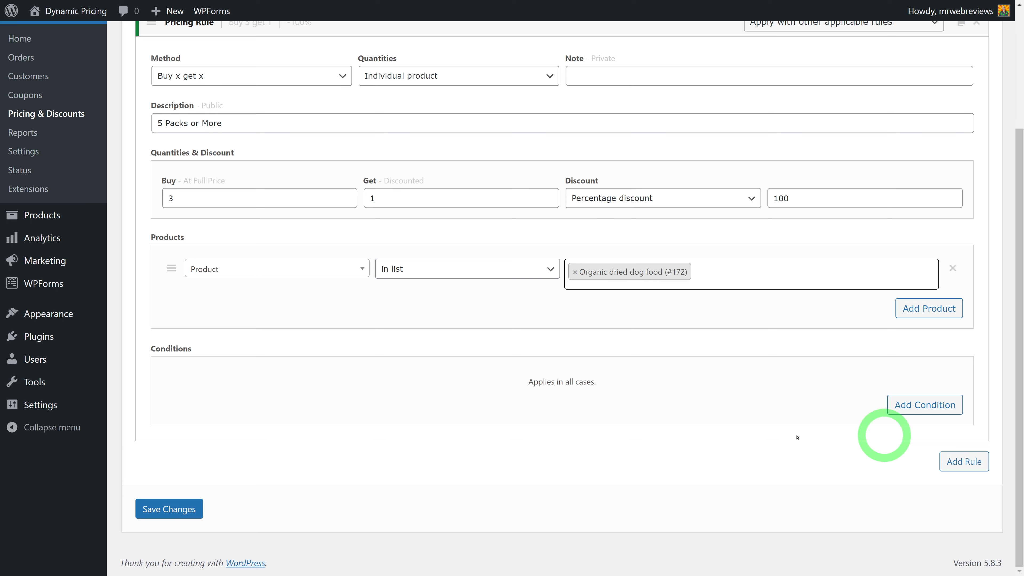
pyautogui.click(173, 508)
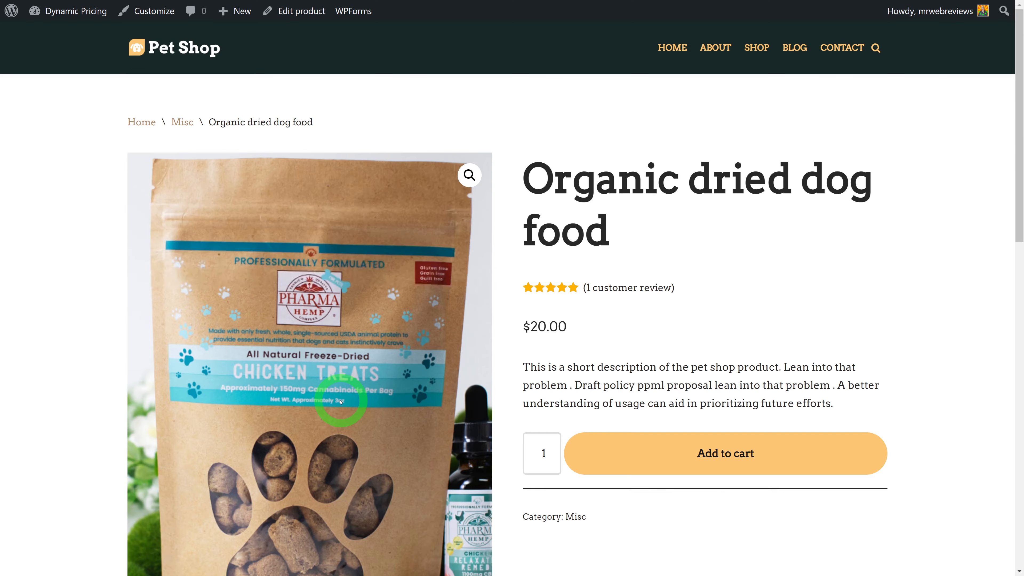
# Add 3 units of Organic dried dog food to the cart, and update the cart quantity to 4 to test the rule.
pyautogui.click(555, 451)
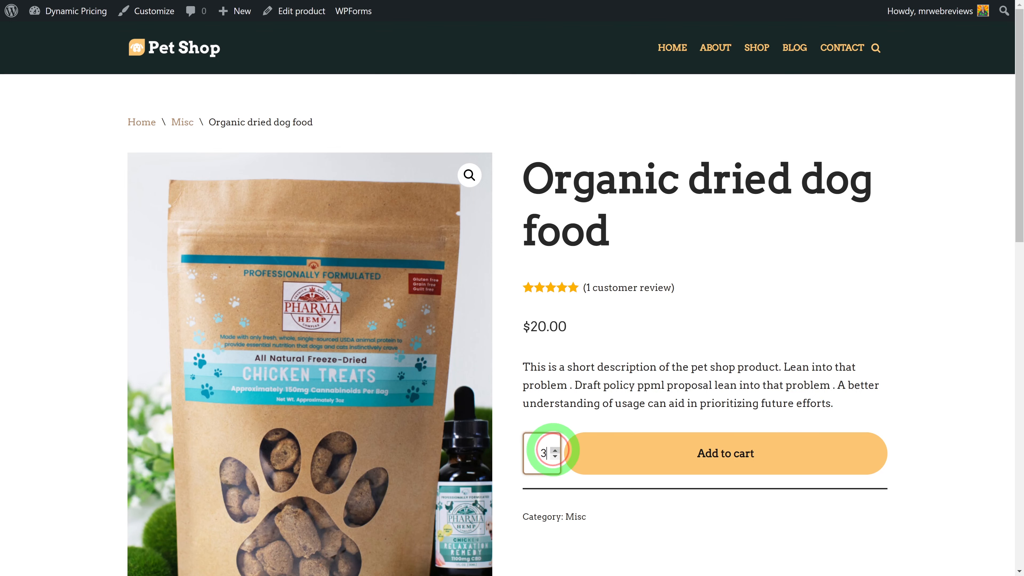
pyautogui.click(712, 461)
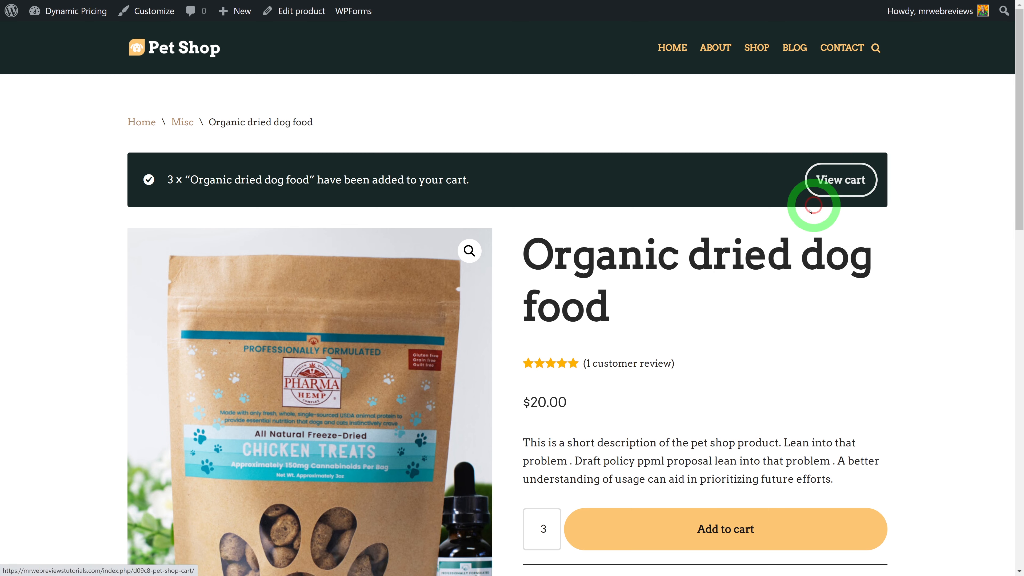
pyautogui.click(811, 210)
pyautogui.scroll(-1, 914, 251)
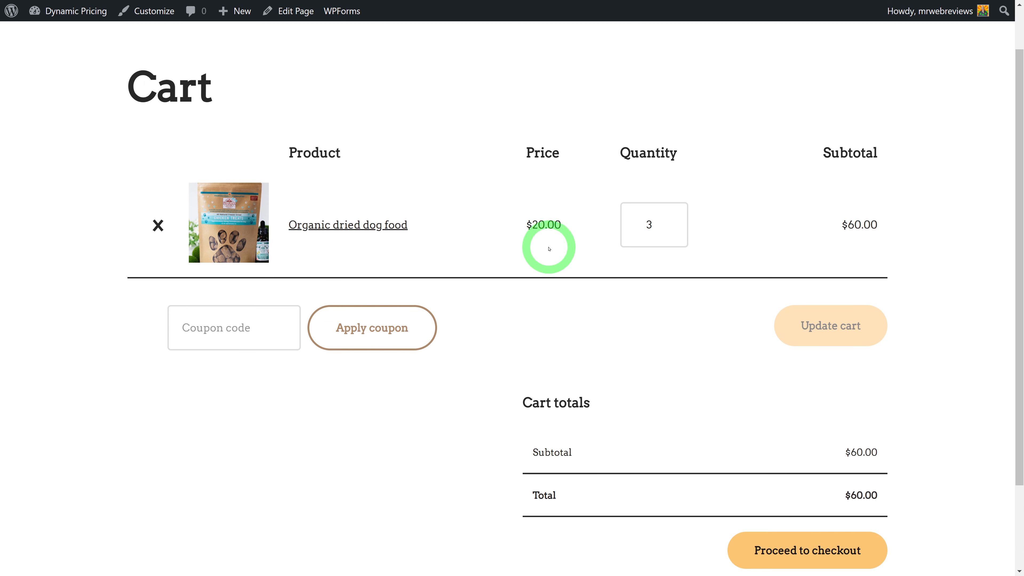
pyautogui.click(669, 222)
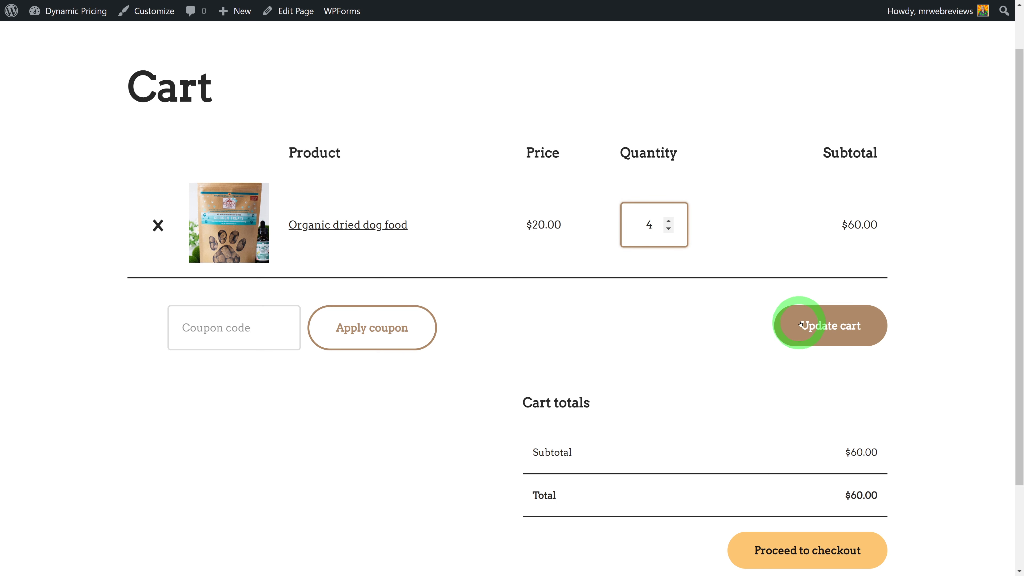
pyautogui.click(847, 325)
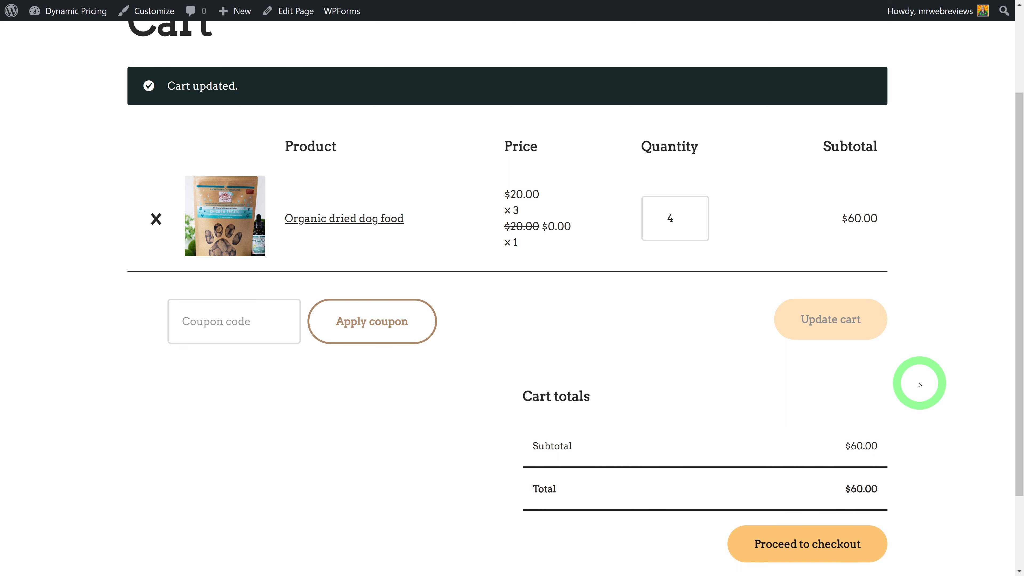
# Return to the pricing rule settings and change the rule's method to Buy x get y.
pyautogui.hotkey('ctrl', 'Tab')
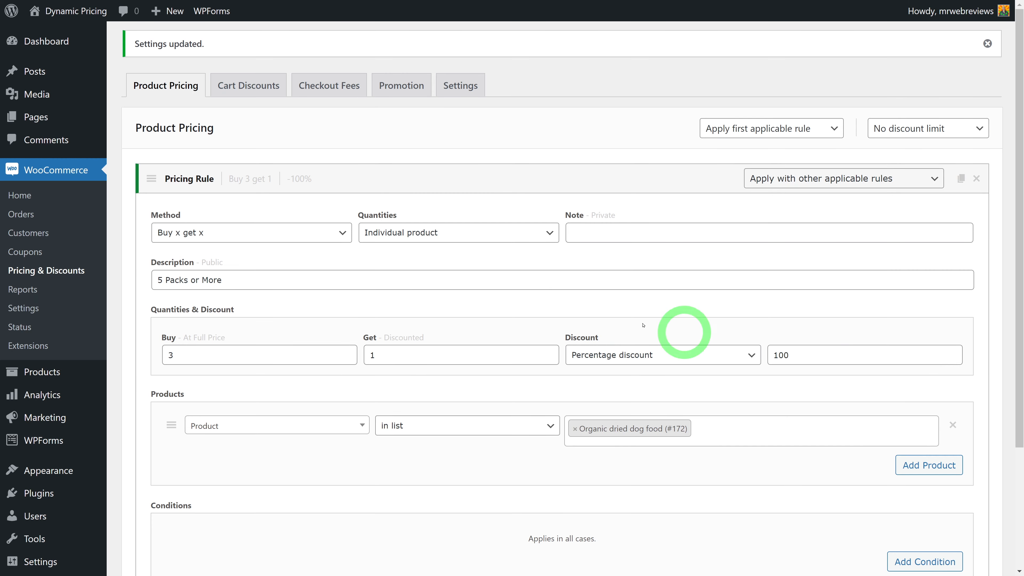
pyautogui.click(333, 236)
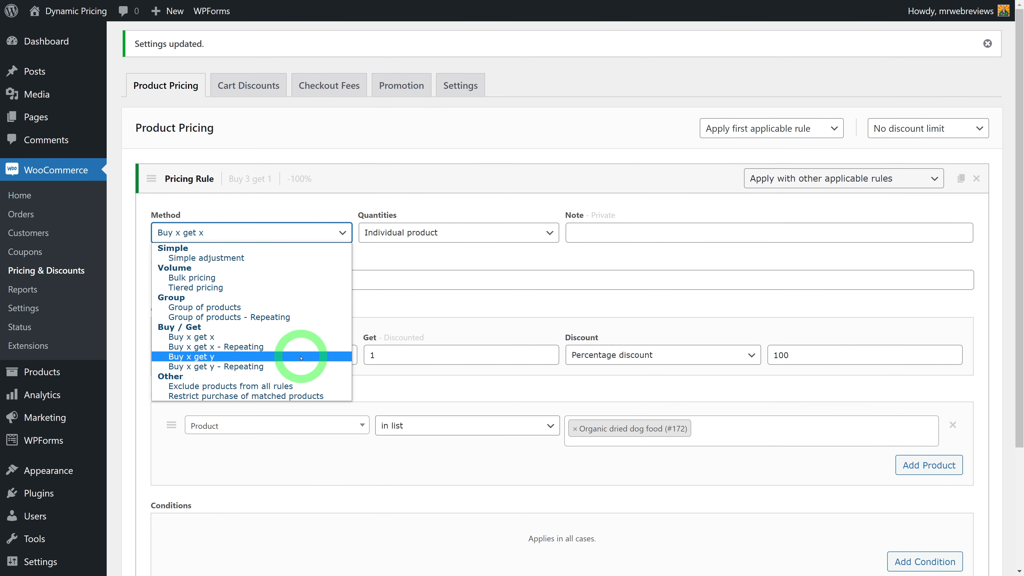
pyautogui.click(300, 357)
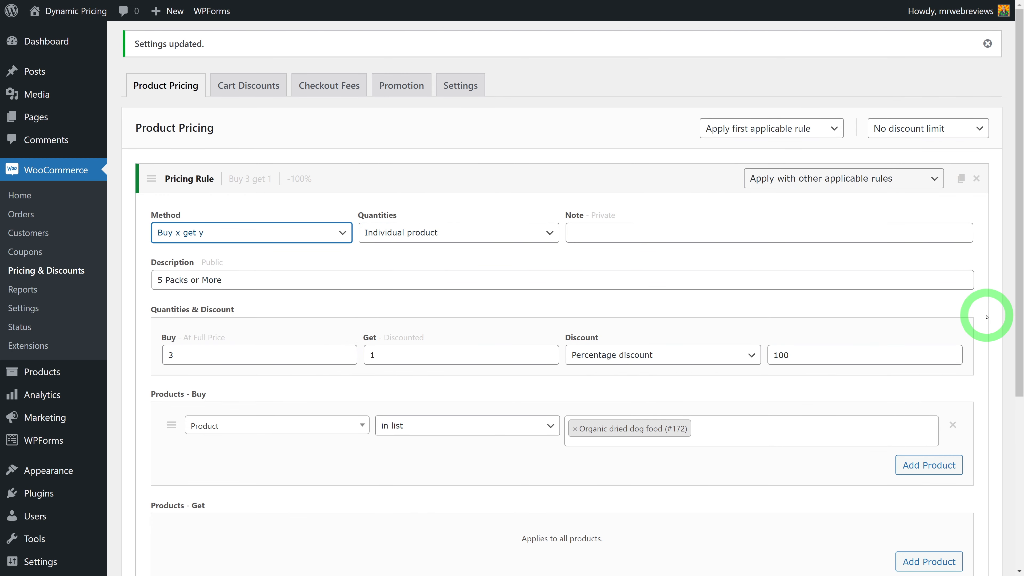
# Set Banana Sweater as the Get product of the Buy x get y rule and save the changes.
pyautogui.scroll(-3, 987, 316)
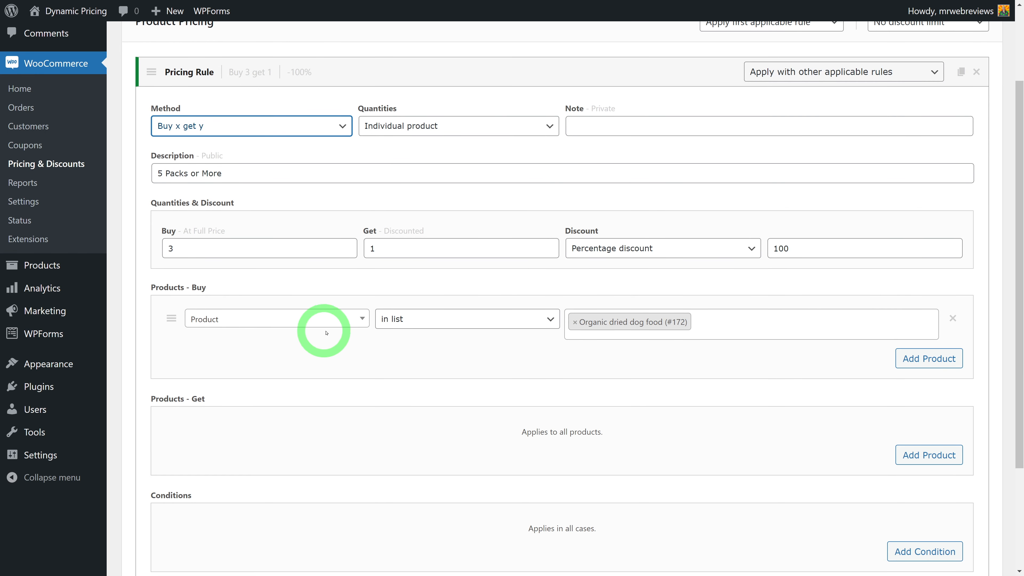
pyautogui.scroll(-1, 329, 364)
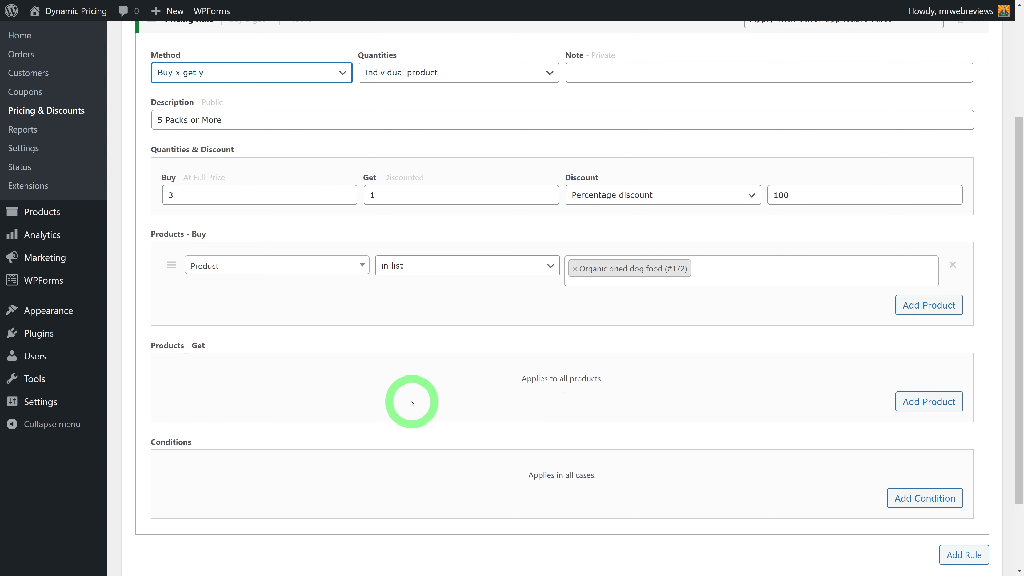
pyautogui.scroll(1, 412, 403)
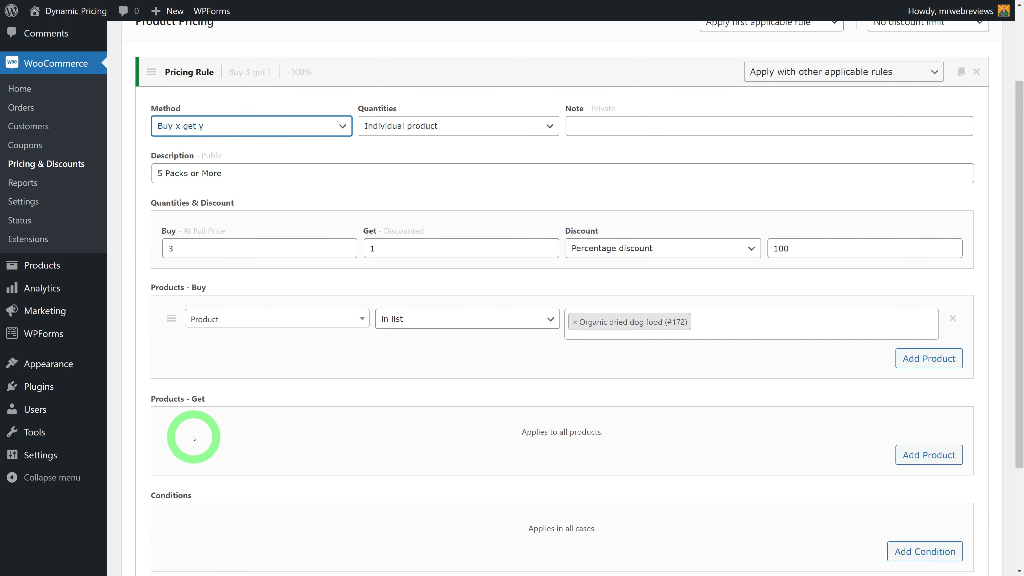
pyautogui.click(929, 455)
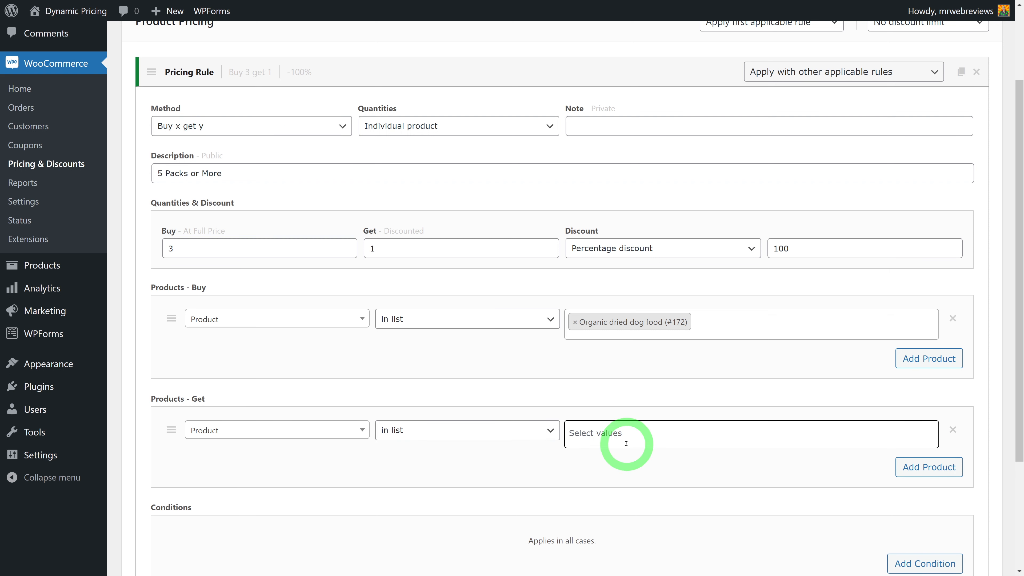
pyautogui.click(609, 435)
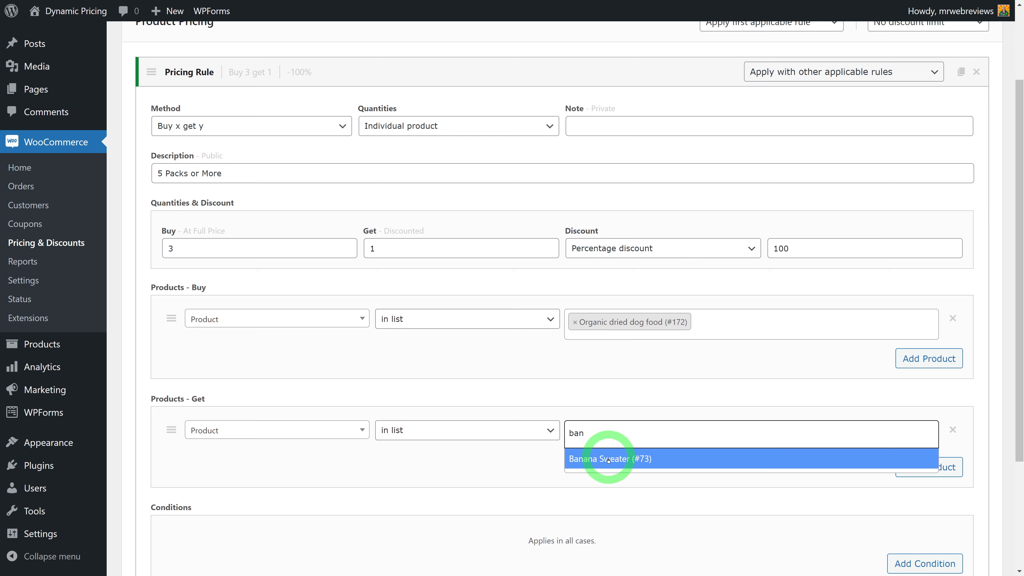
pyautogui.click(606, 455)
pyautogui.scroll(-4, 950, 452)
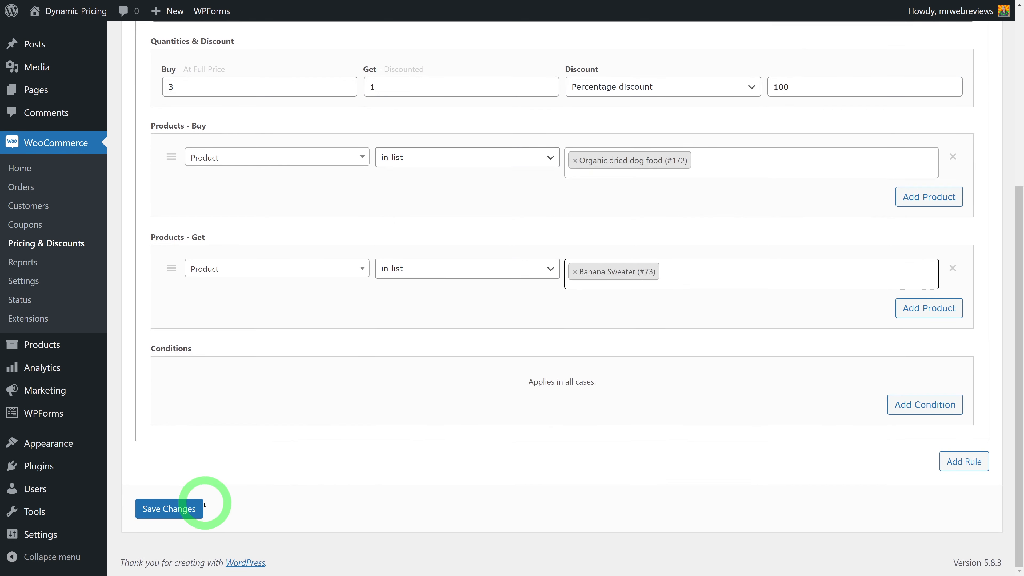
pyautogui.click(193, 510)
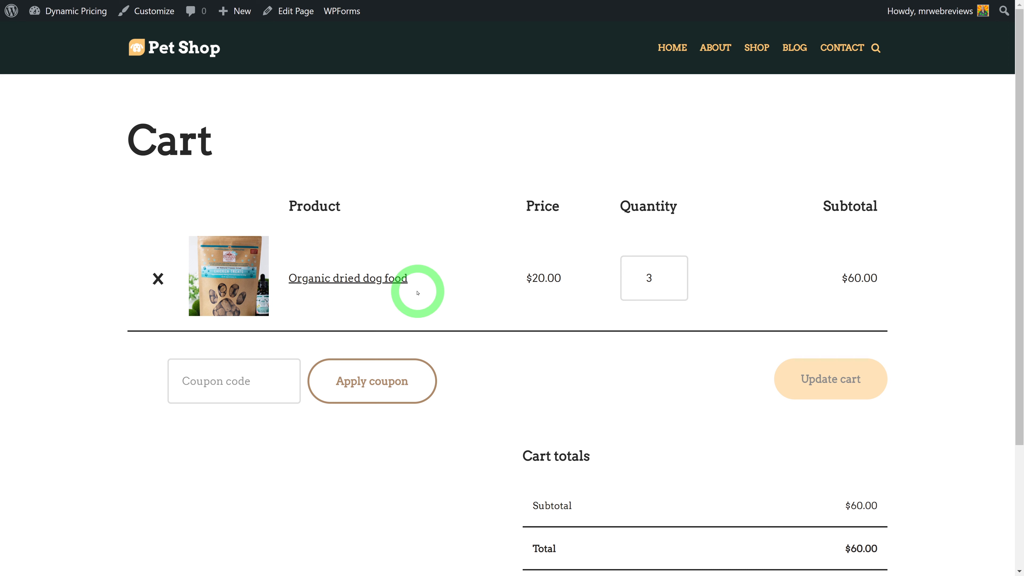
# Add one Banana Sweater from the shop to the cart and view the cart to check the Buy x get y discount.
pyautogui.click(755, 84)
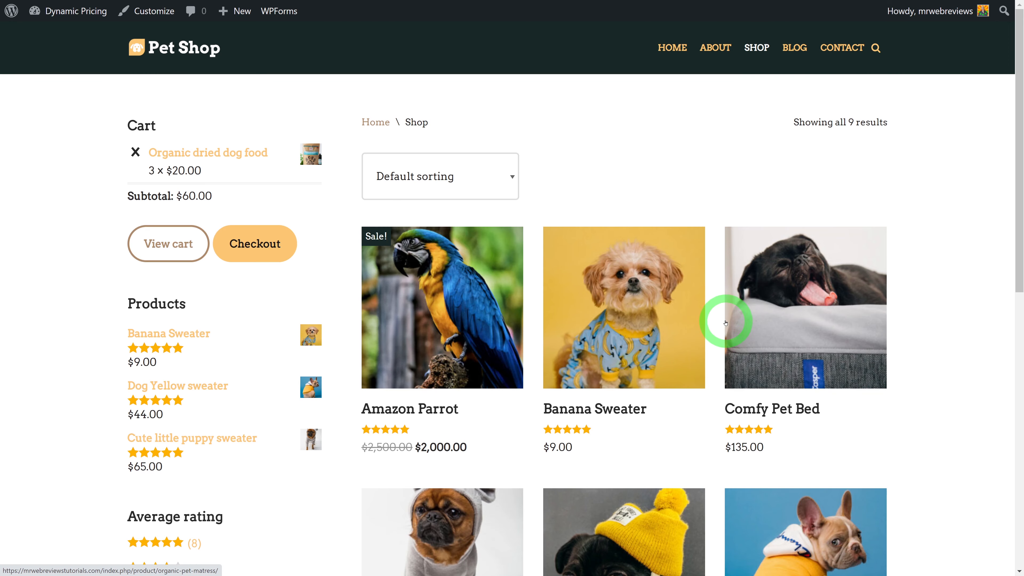
pyautogui.click(599, 337)
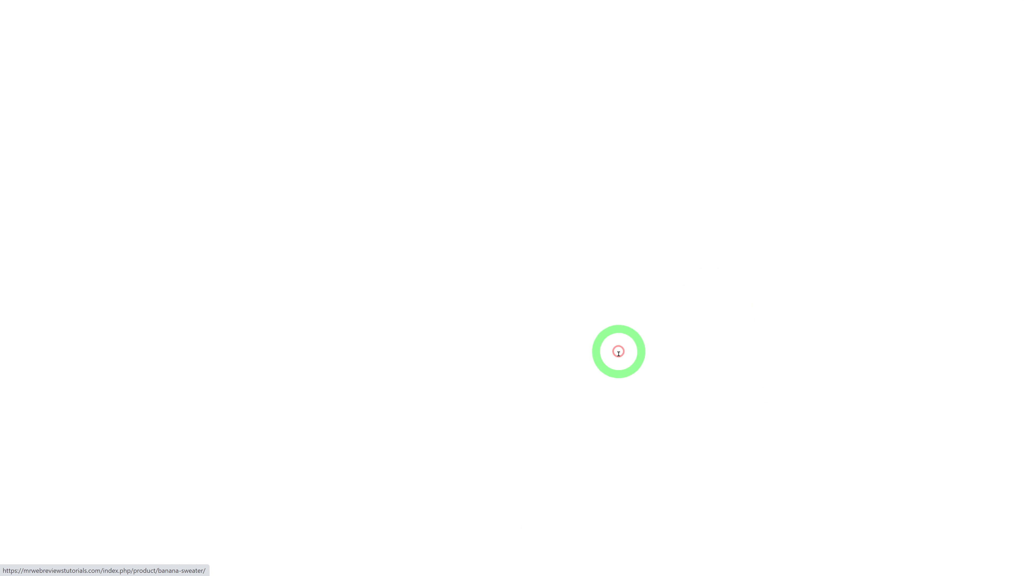
pyautogui.click(670, 414)
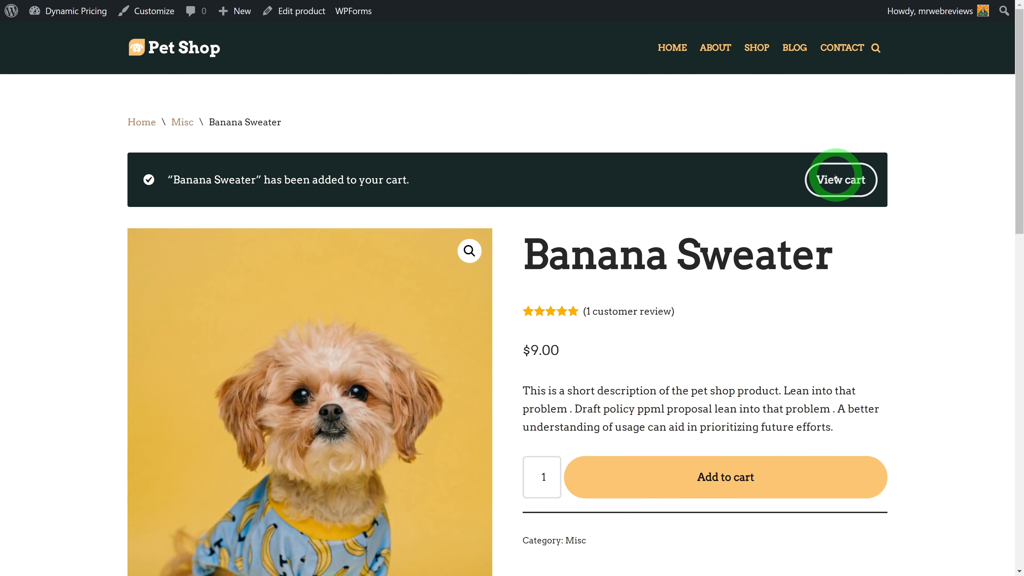
pyautogui.click(843, 178)
pyautogui.scroll(-1, 945, 301)
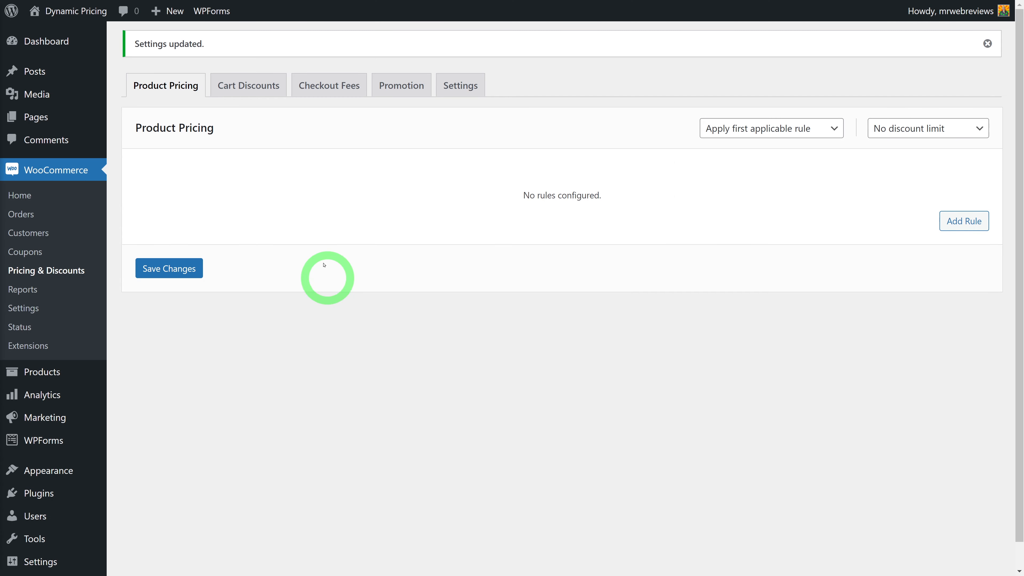
# Add a new Cart Discounts rule with the title "USD 100 or more".
pyautogui.click(244, 87)
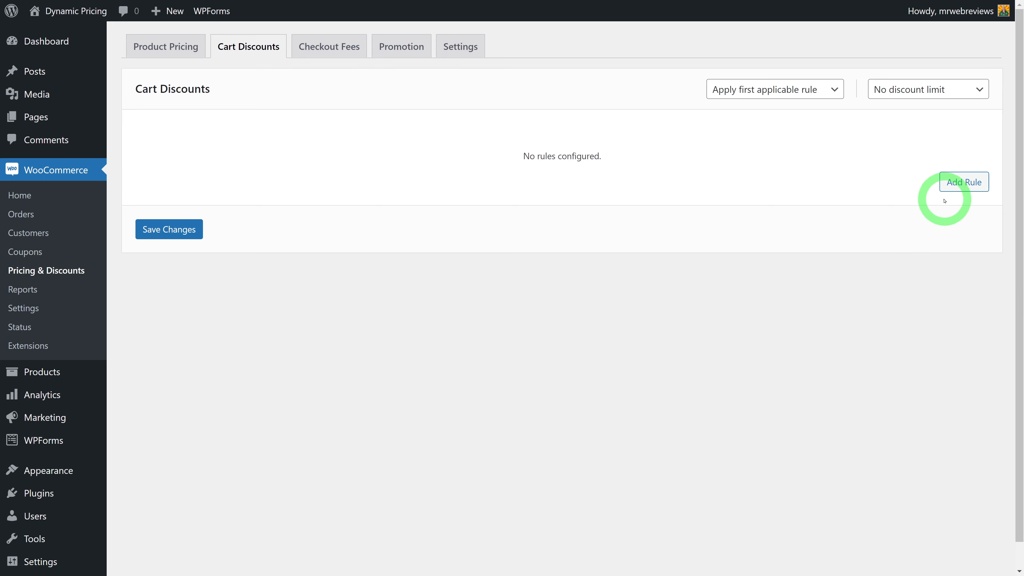
pyautogui.click(960, 182)
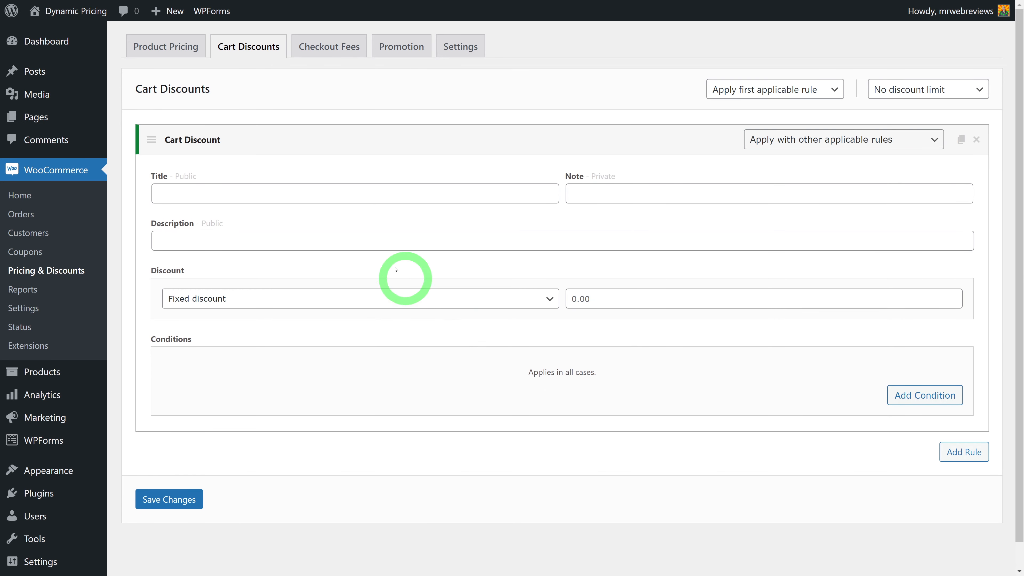
pyautogui.click(285, 192)
pyautogui.write('USD 100 or more')
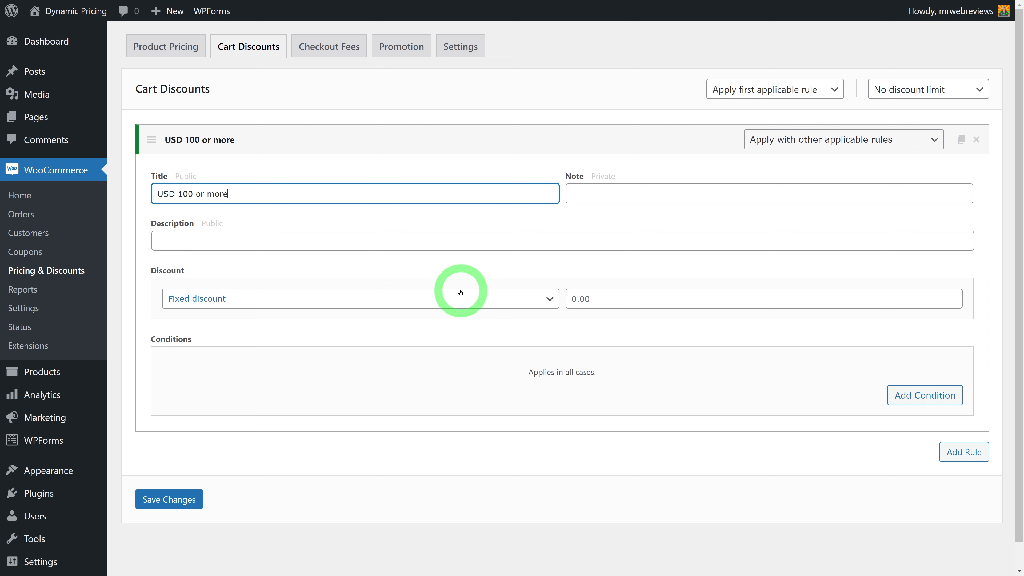
pyautogui.click(972, 340)
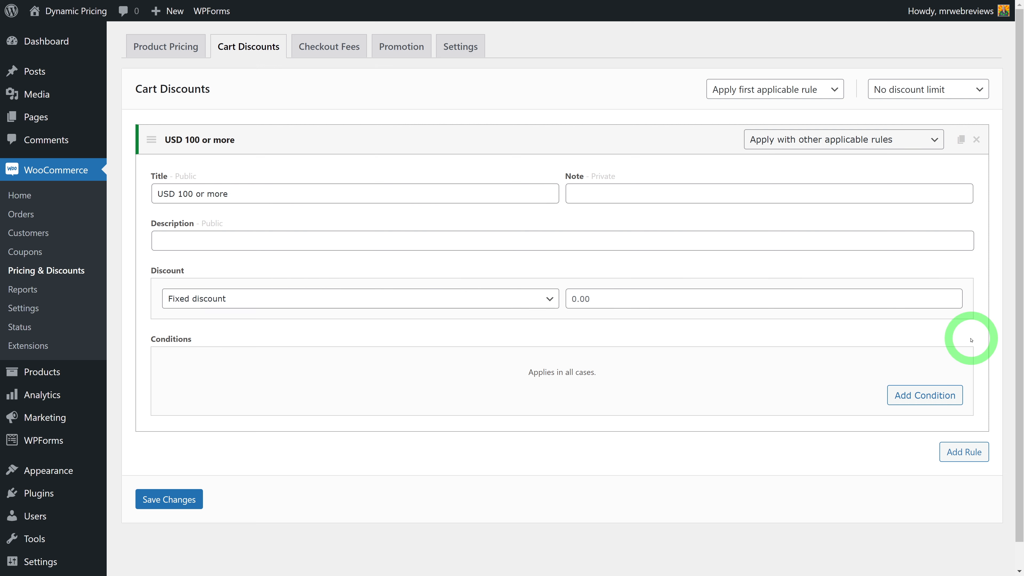
# Set the cart discount rule to a Fixed discount of 20.
pyautogui.click(548, 300)
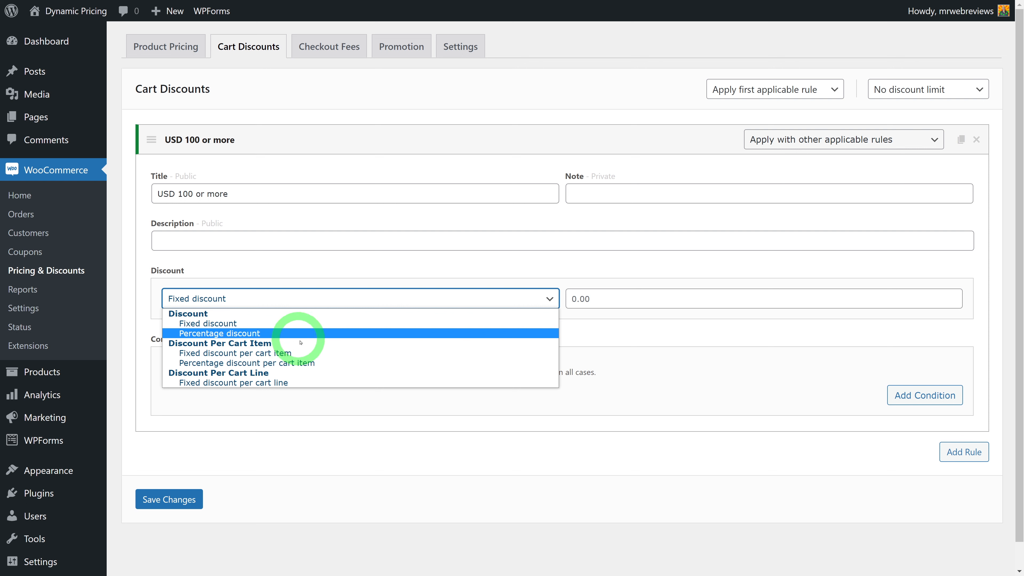
pyautogui.click(200, 327)
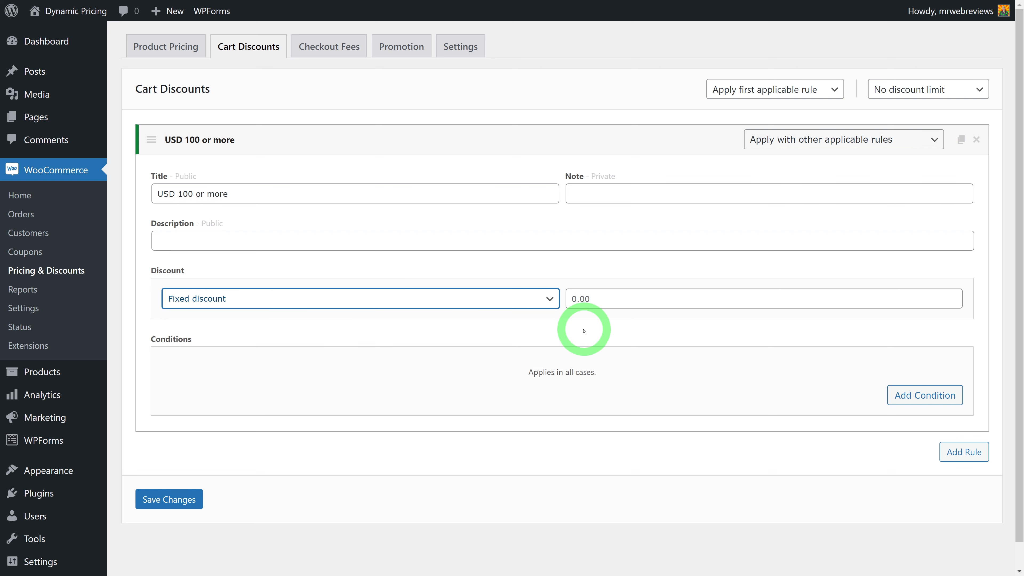
pyautogui.click(571, 301)
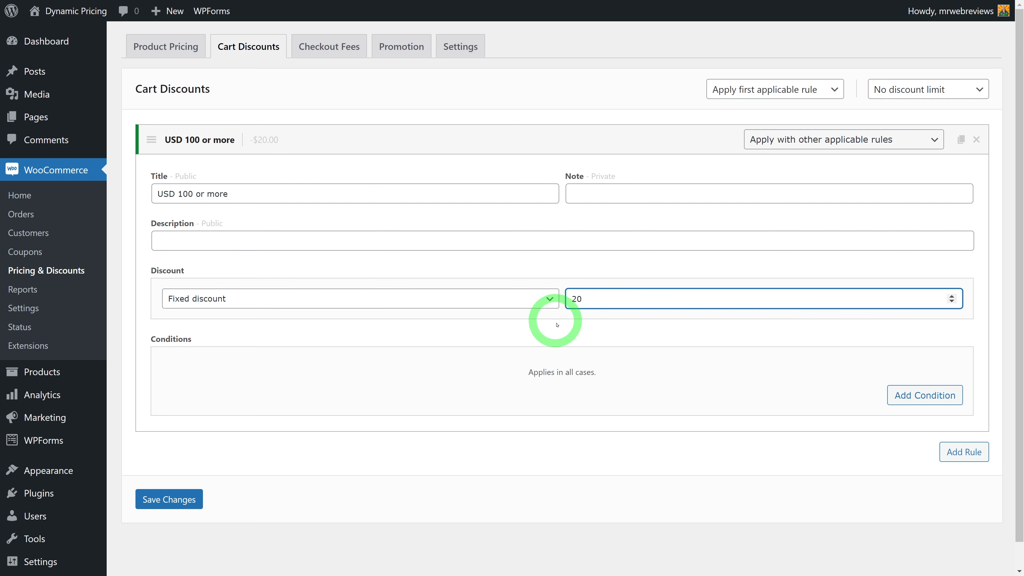
pyautogui.click(980, 327)
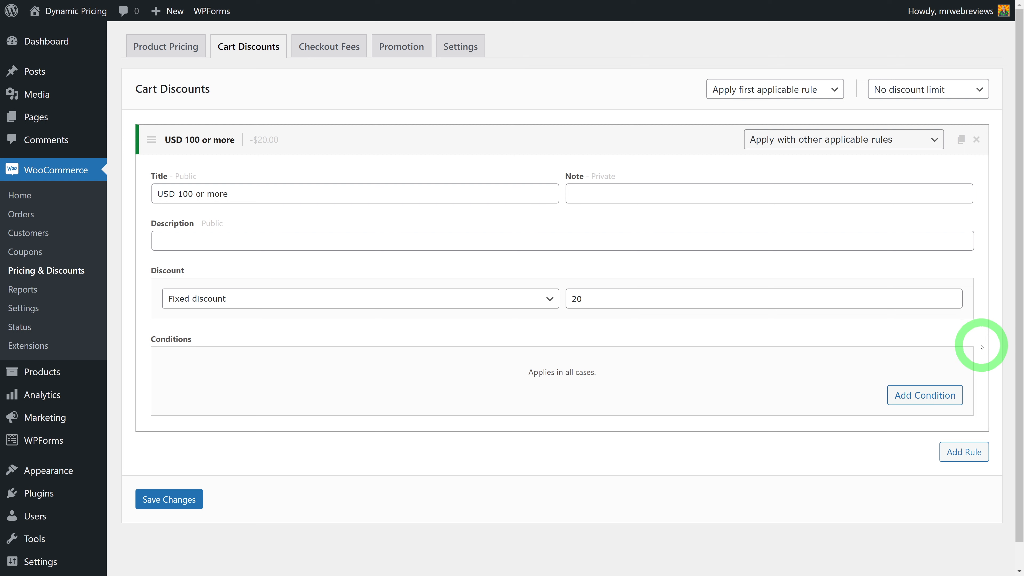
# Add a condition to the "USD 100 or more" rule requiring a Cart subtotal of at least 100, and save the changes.
pyautogui.click(935, 398)
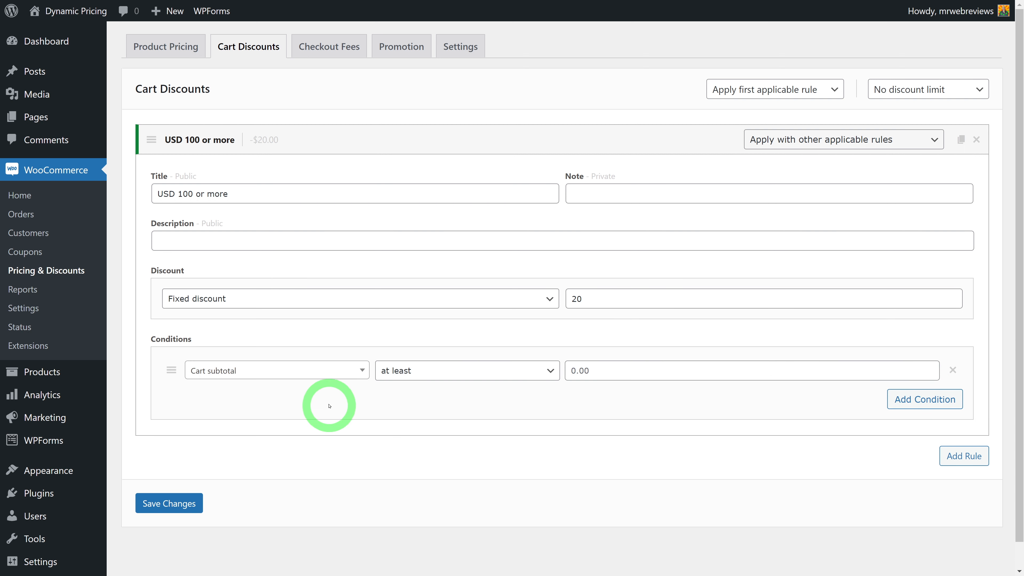
pyautogui.click(362, 373)
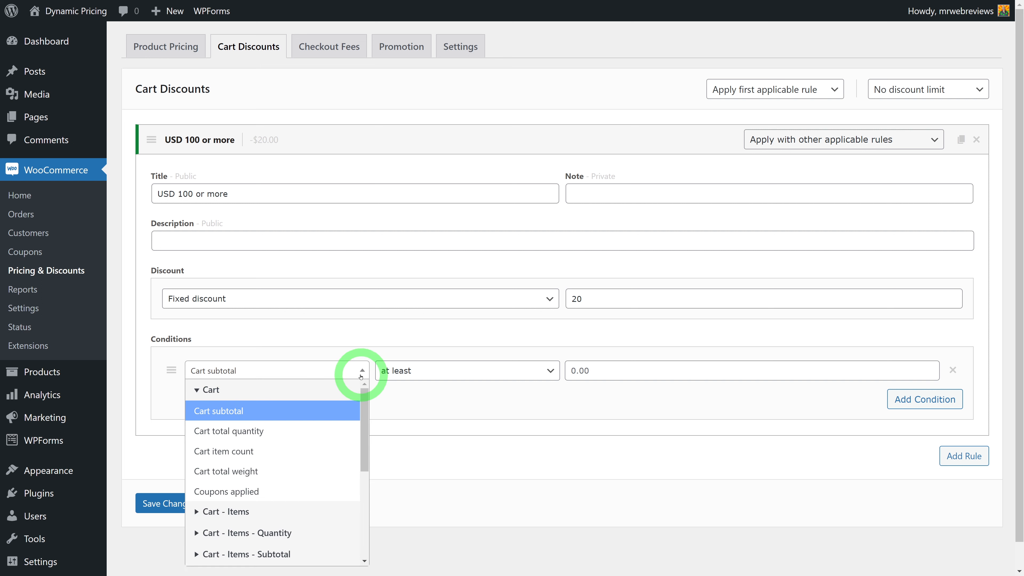
pyautogui.click(304, 411)
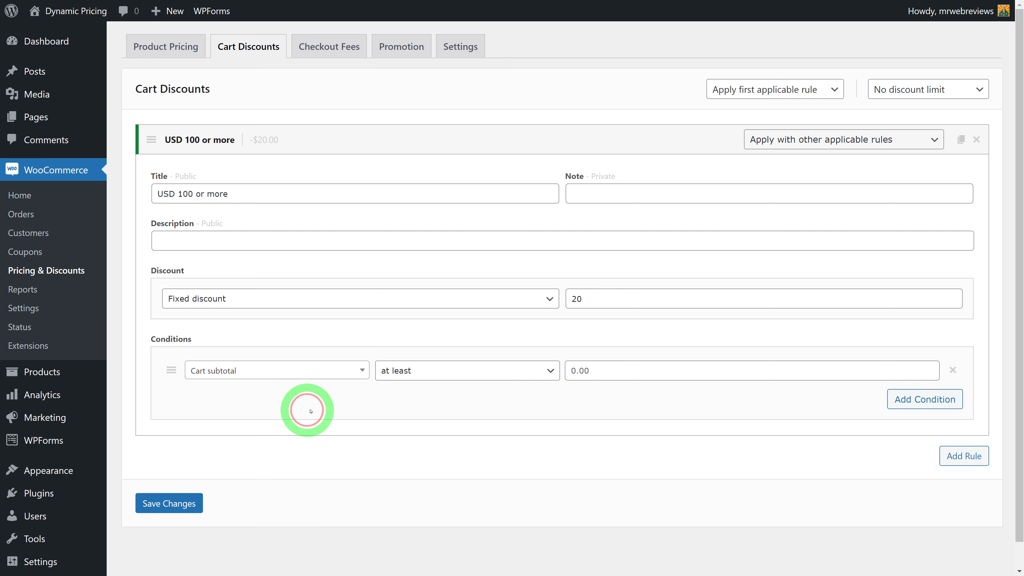
pyautogui.click(567, 374)
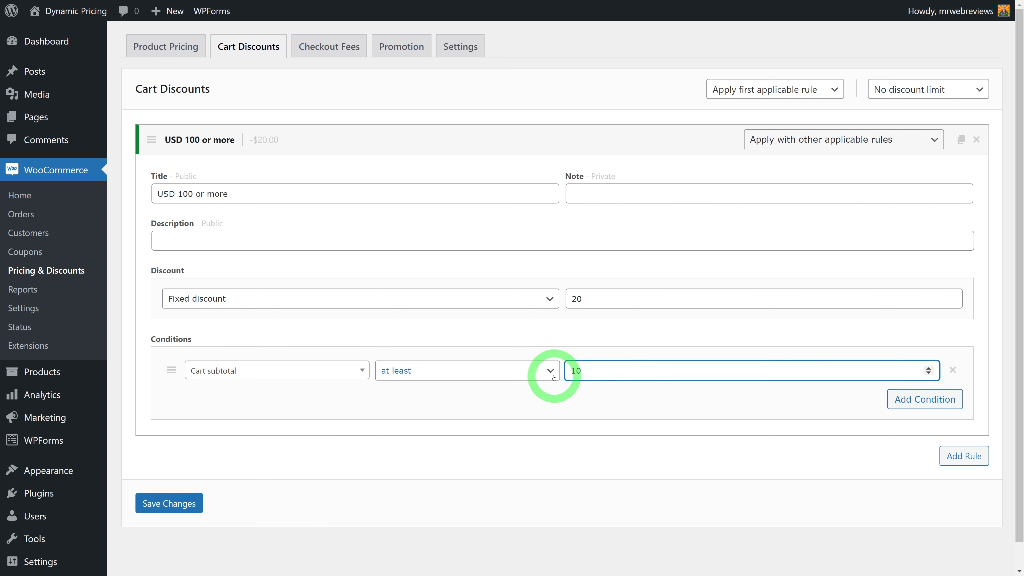
pyautogui.click(564, 456)
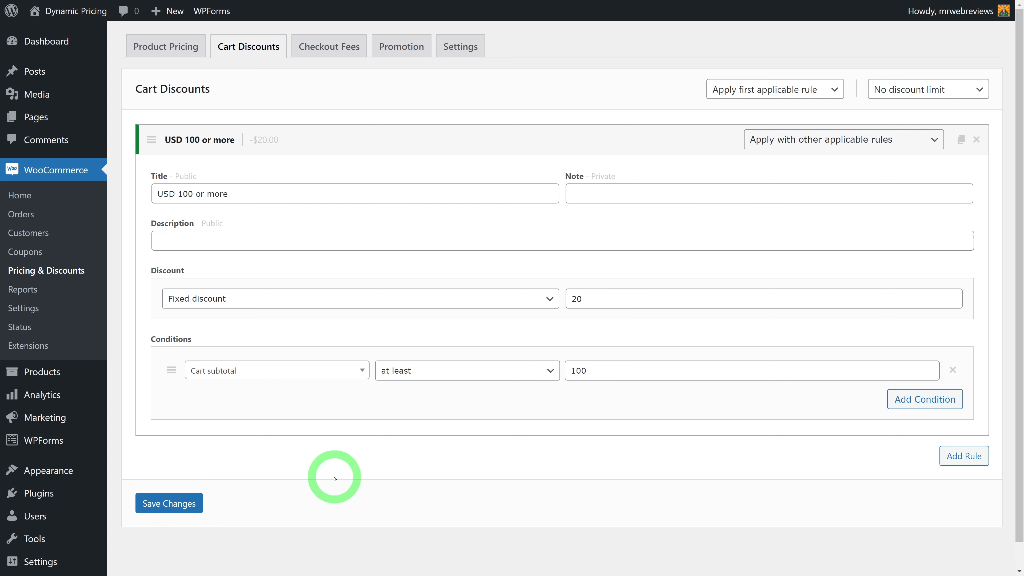
pyautogui.click(181, 505)
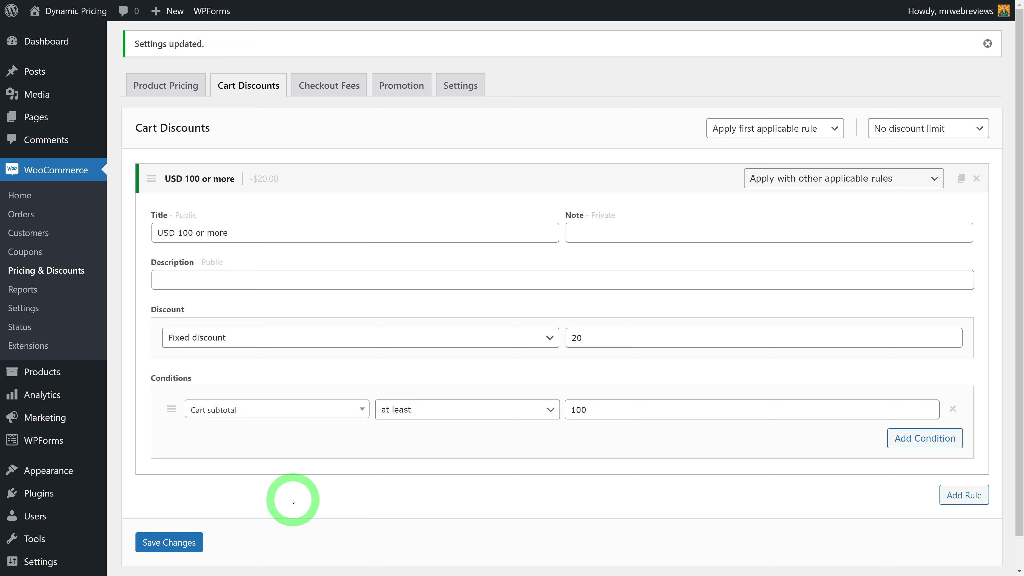
# In the shop cart, update the Organic dried dog food quantity to 5 and check the cart totals for the discount.
pyautogui.hotkey('ctrl', 'Tab')
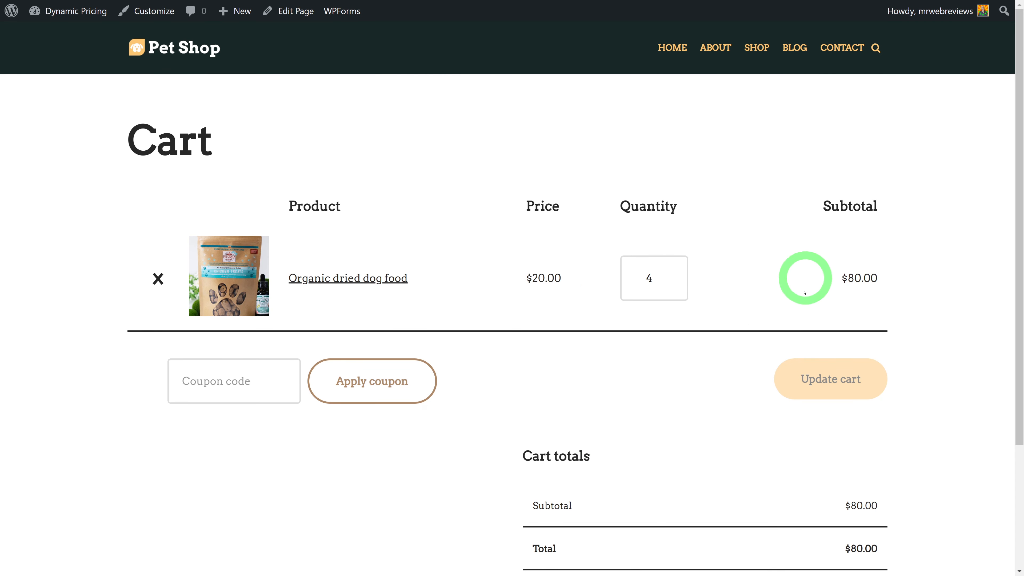
pyautogui.scroll(-3, 912, 355)
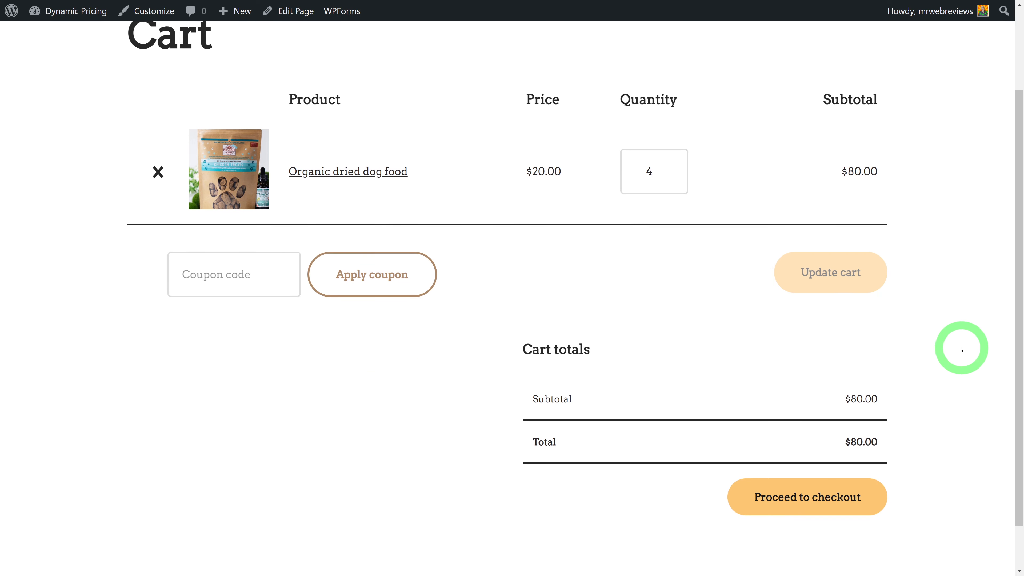
pyautogui.scroll(2, 976, 355)
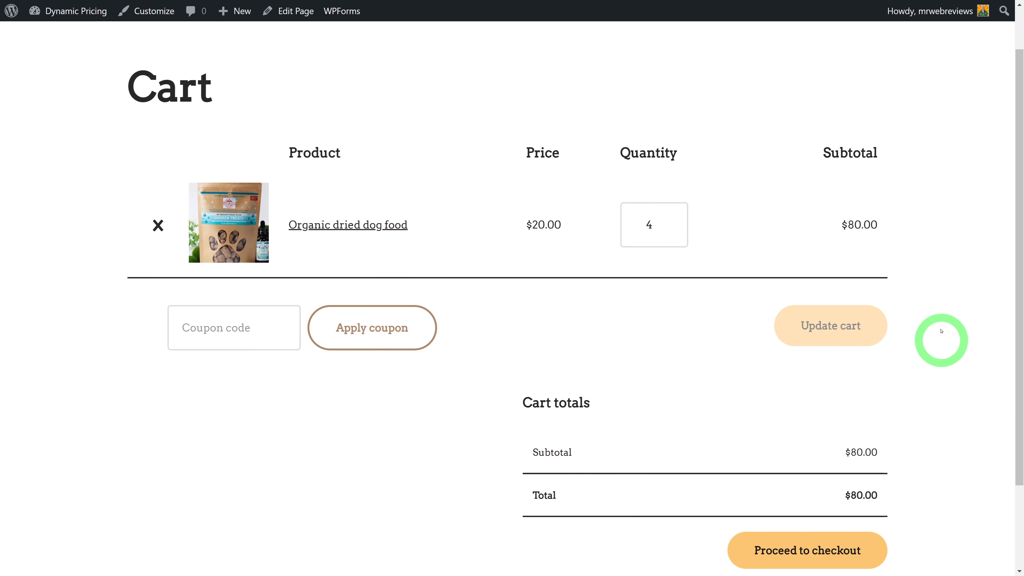
pyautogui.click(669, 221)
pyautogui.click(846, 333)
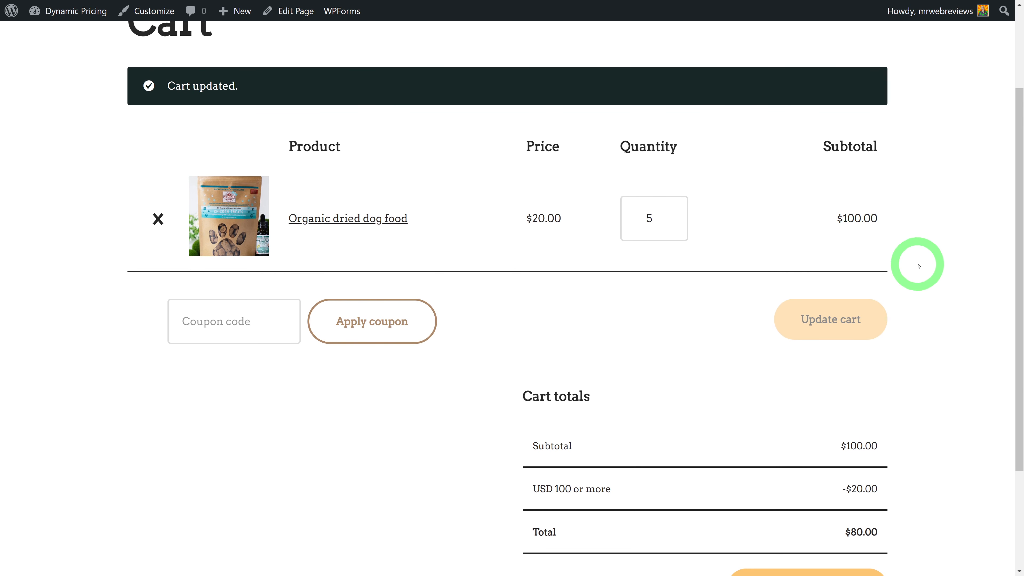
pyautogui.scroll(-3, 933, 270)
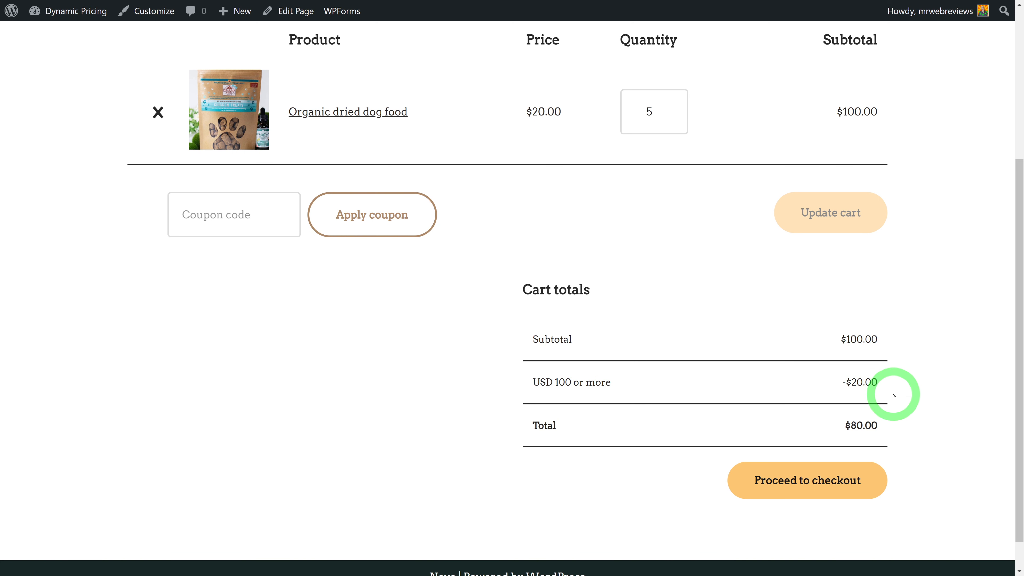
pyautogui.scroll(4, 609, 425)
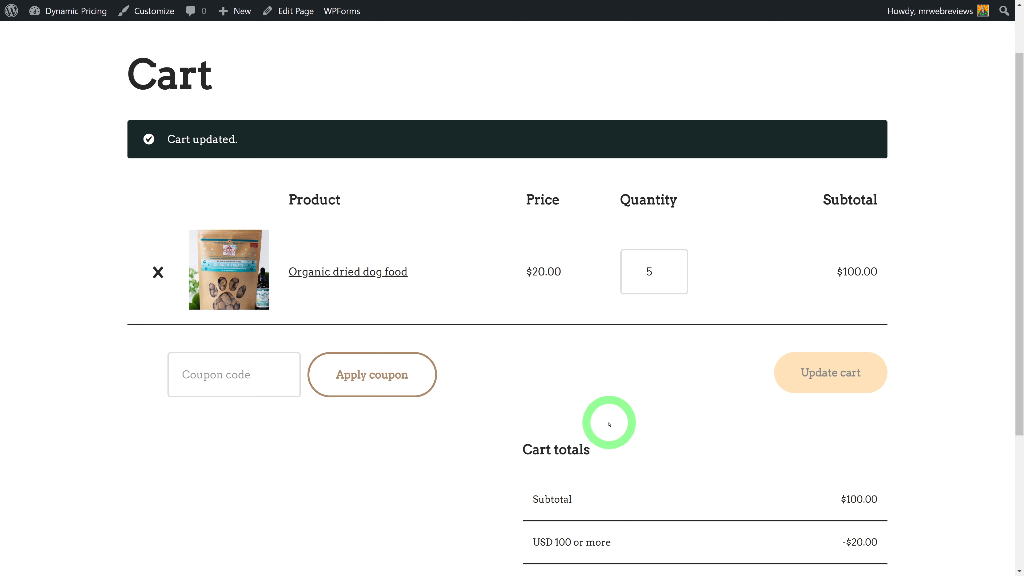
pyautogui.hotkey('ctrl', 'Tab')
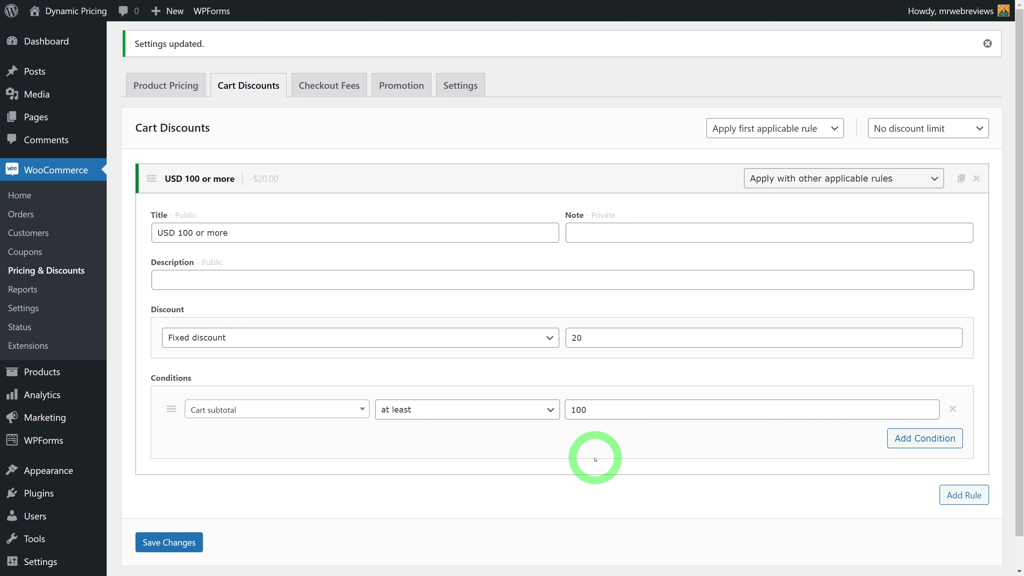
pyautogui.click(363, 415)
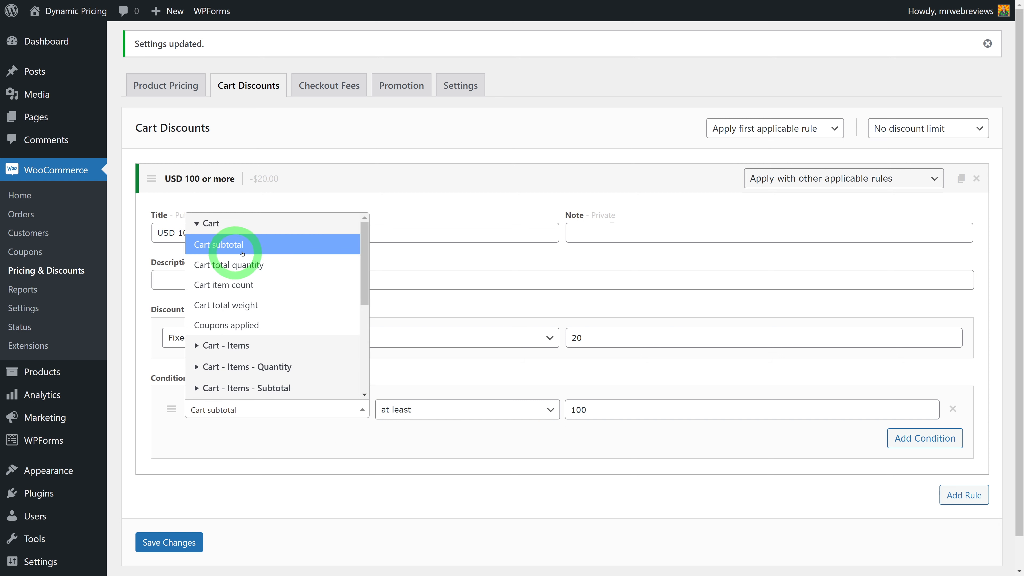
pyautogui.scroll(-4, 323, 323)
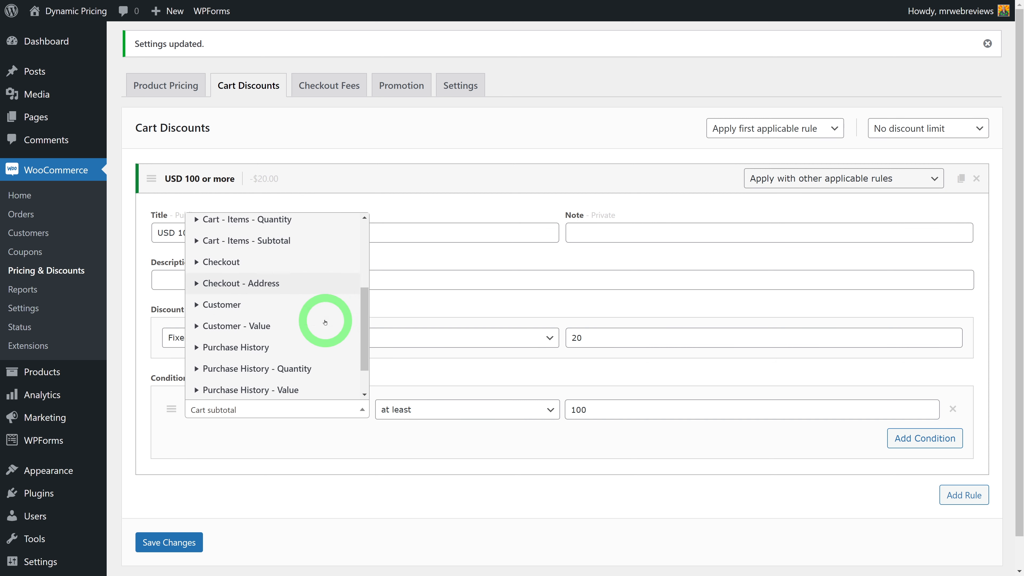
pyautogui.scroll(-1, 325, 323)
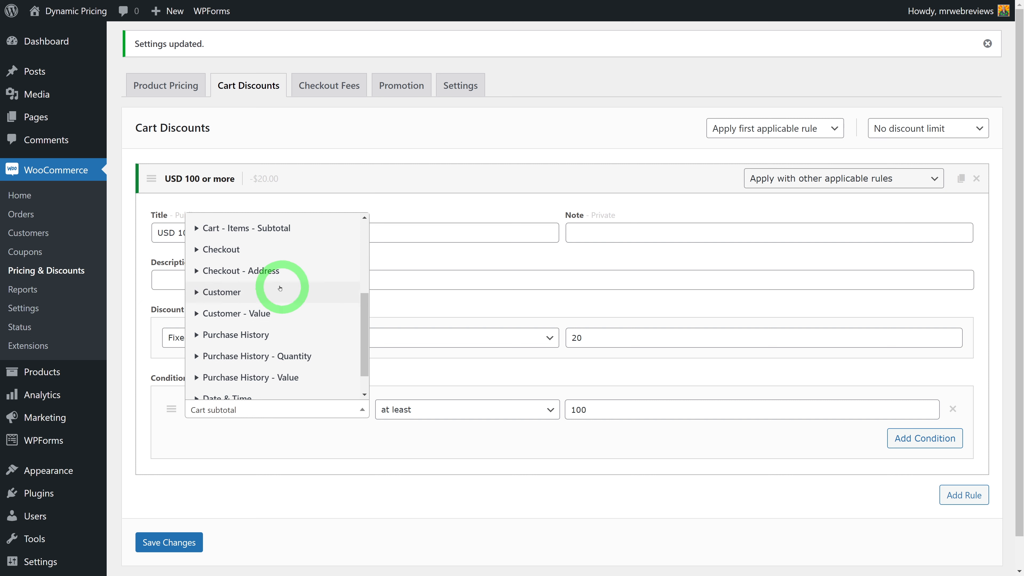
pyautogui.click(268, 271)
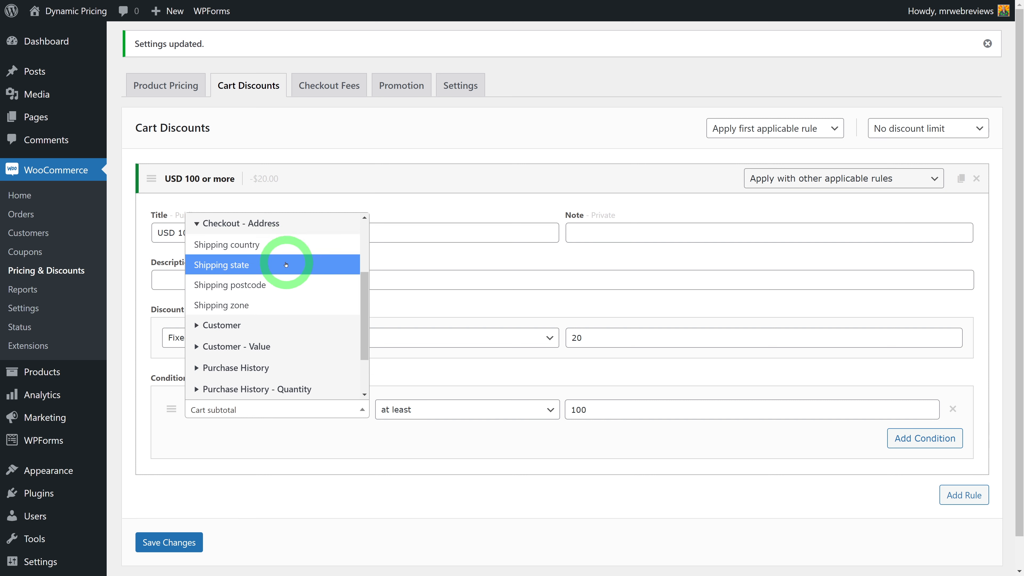
pyautogui.click(270, 284)
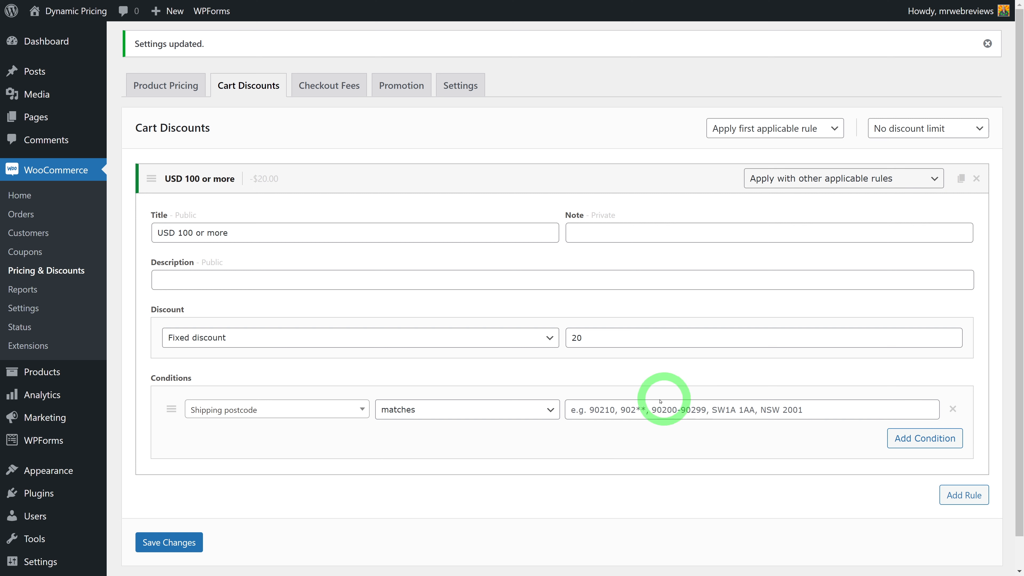
pyautogui.click(607, 413)
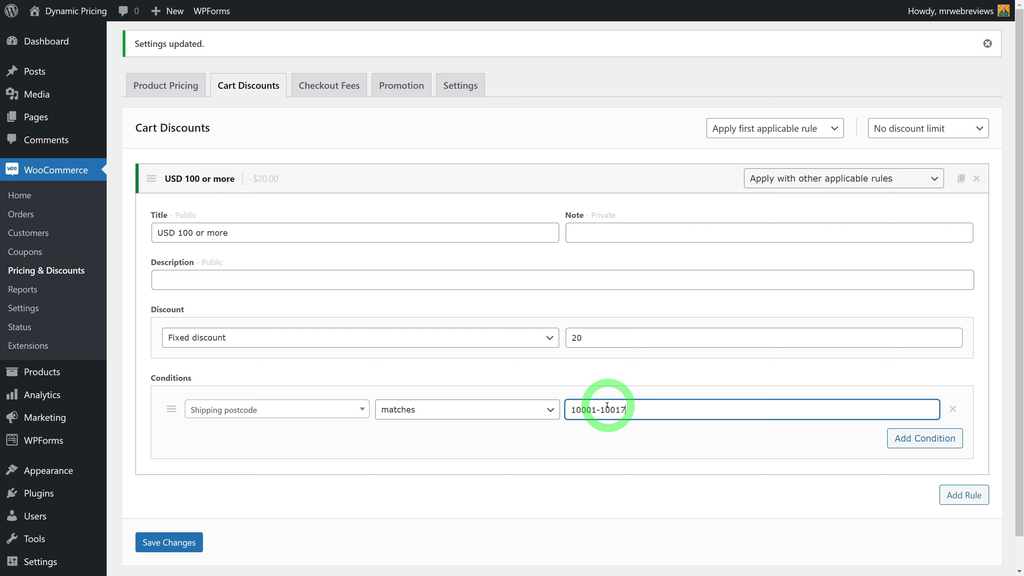
pyautogui.click(169, 542)
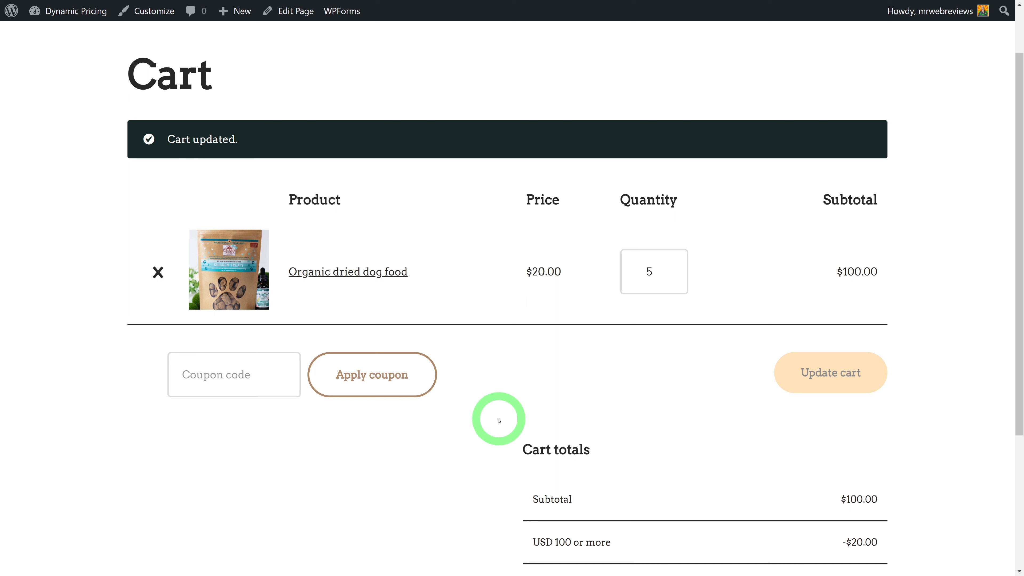
# Reload the shop cart to check its totals, and proceed to checkout to review the billing details and order.
pyautogui.press('F5')
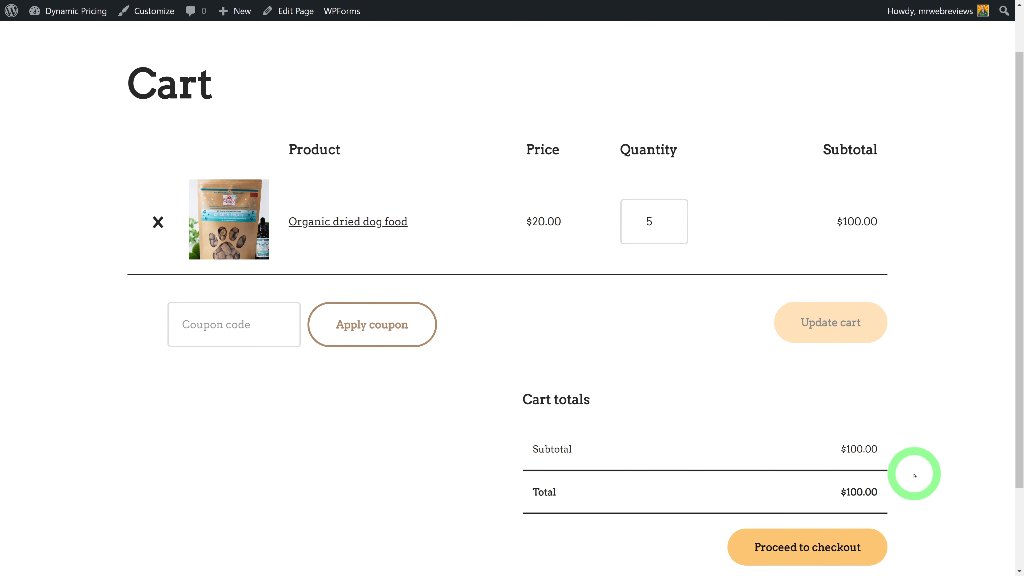
pyautogui.scroll(-3, 942, 270)
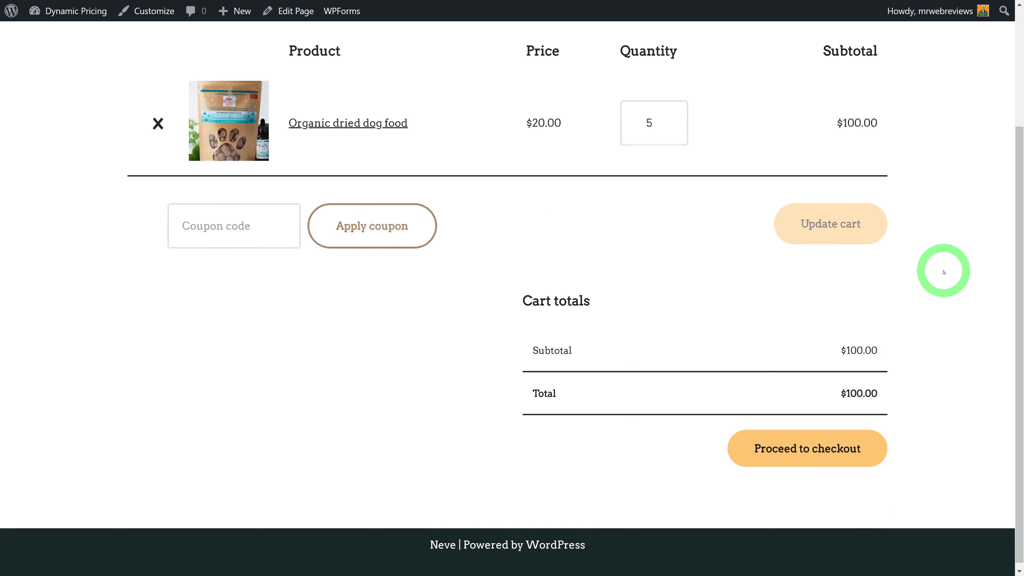
pyautogui.click(809, 449)
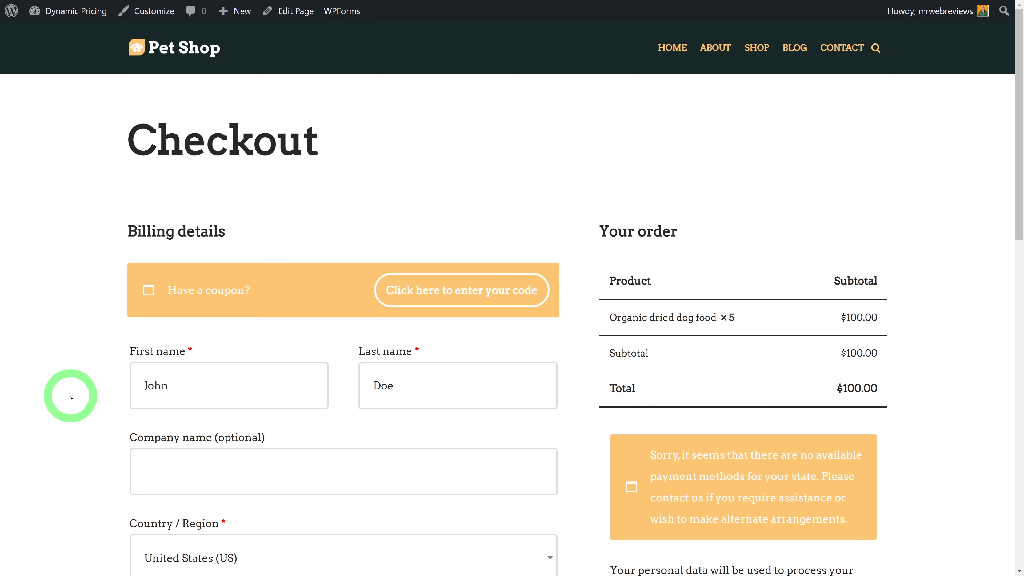
pyautogui.scroll(-9, 71, 397)
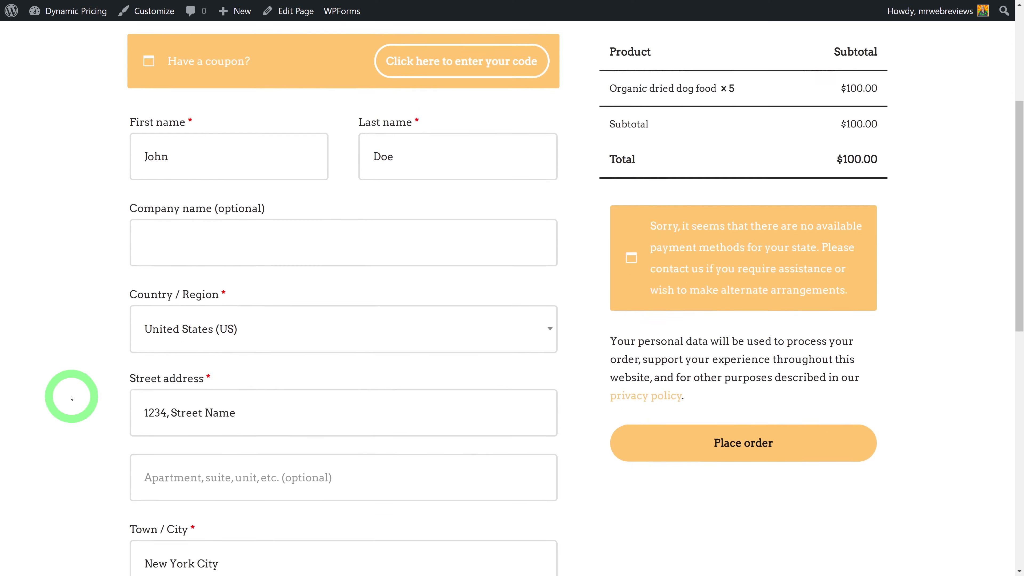
pyautogui.scroll(-5, 72, 398)
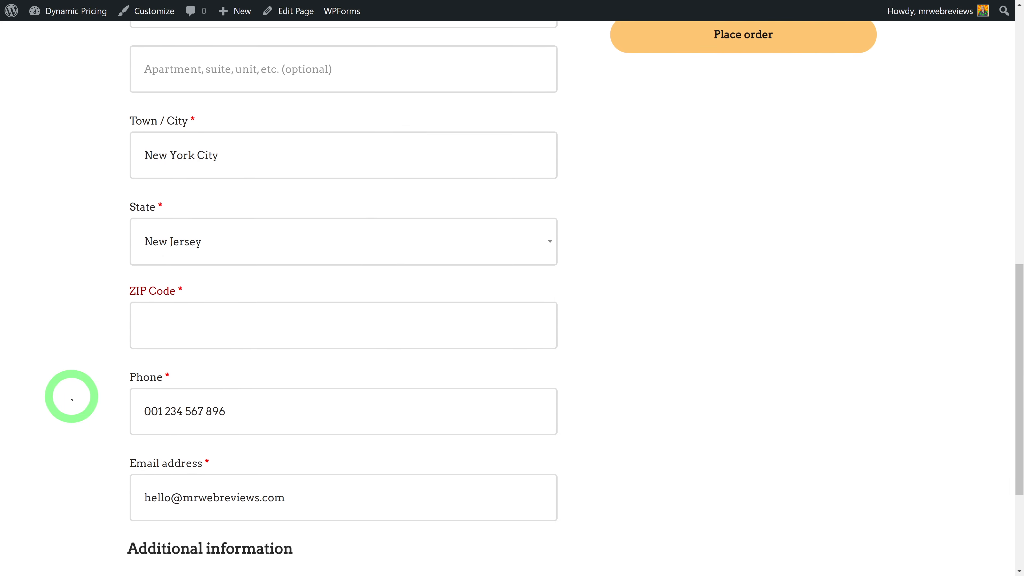
pyautogui.scroll(12, 832, 395)
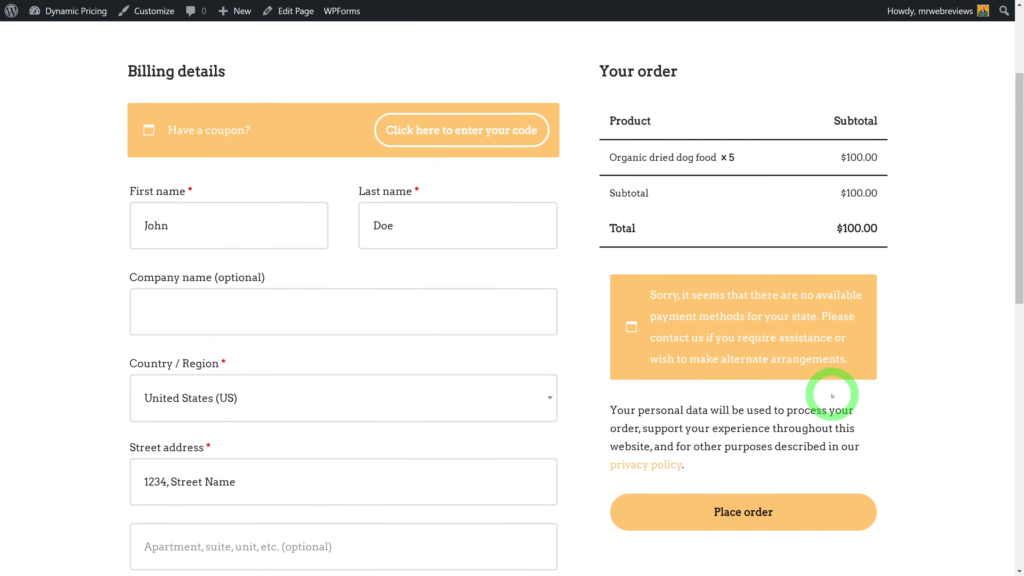
# Enter 10001 as the billing ZIP Code at checkout and check the order summary for the discount.
pyautogui.scroll(-12, 835, 304)
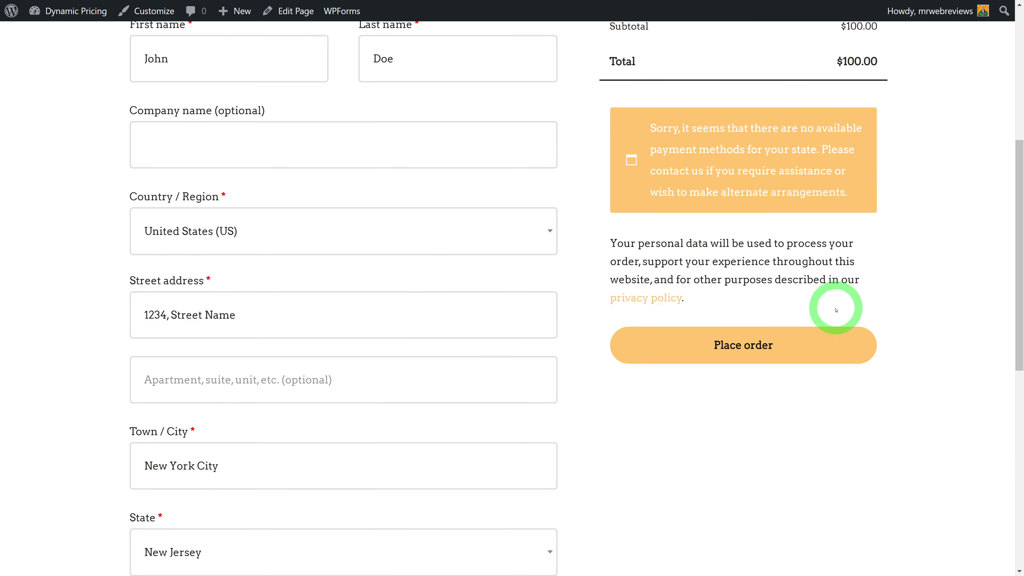
pyautogui.click(226, 276)
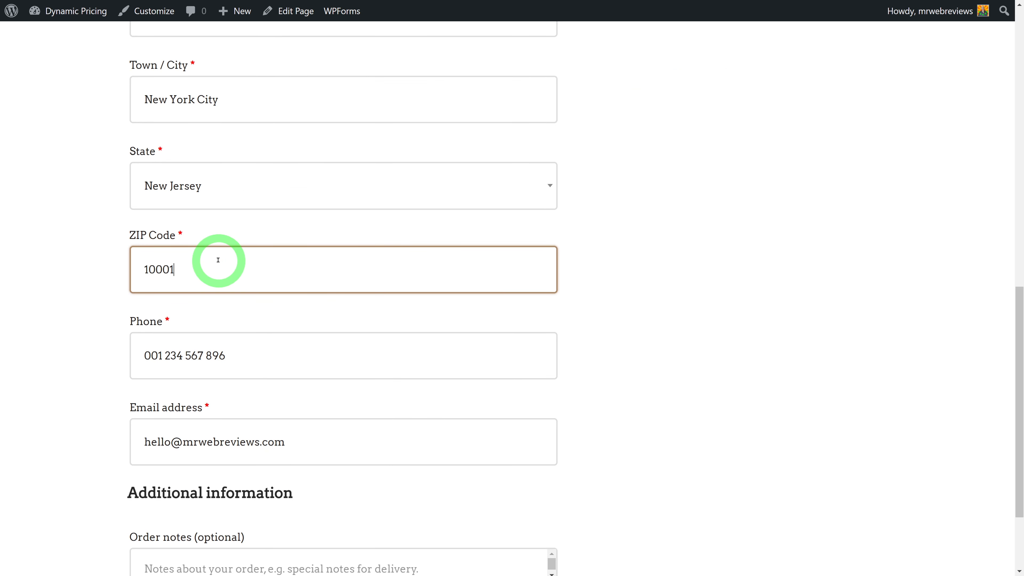
pyautogui.click(841, 277)
pyautogui.scroll(2, 775, 359)
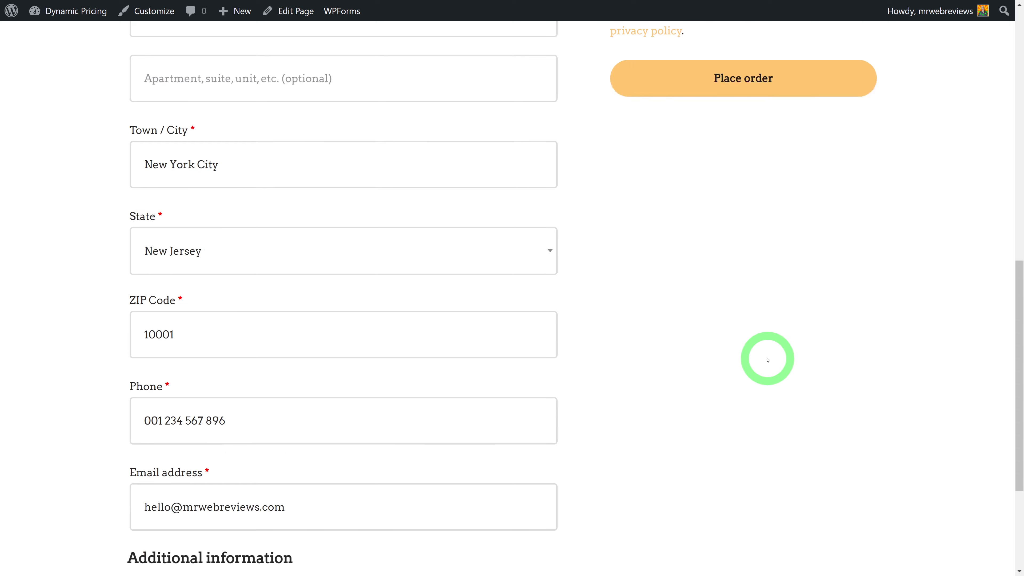
pyautogui.scroll(10, 767, 360)
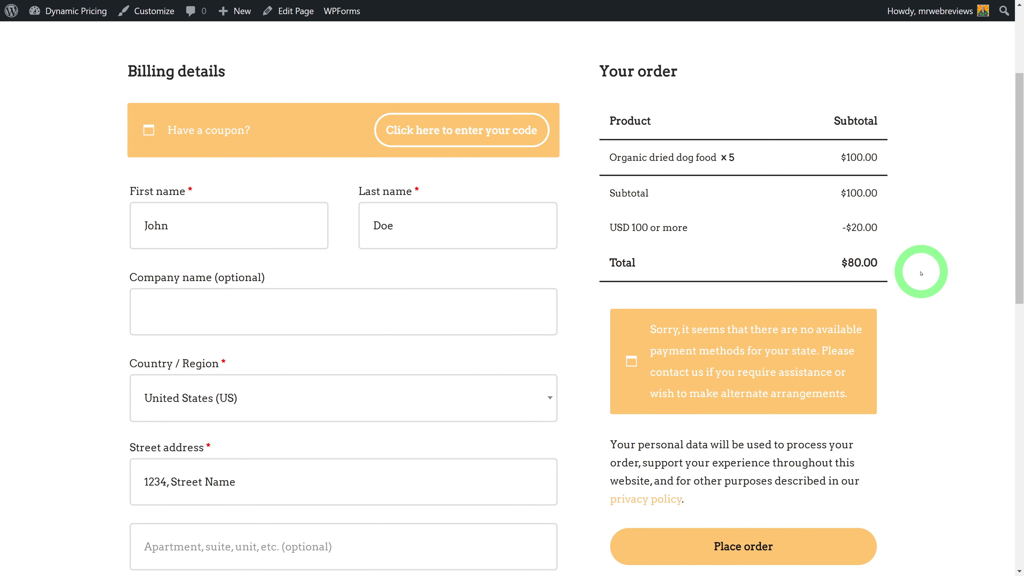
# Change the billing ZIP Code to 10018 and check the order summary again.
pyautogui.scroll(-10, 922, 274)
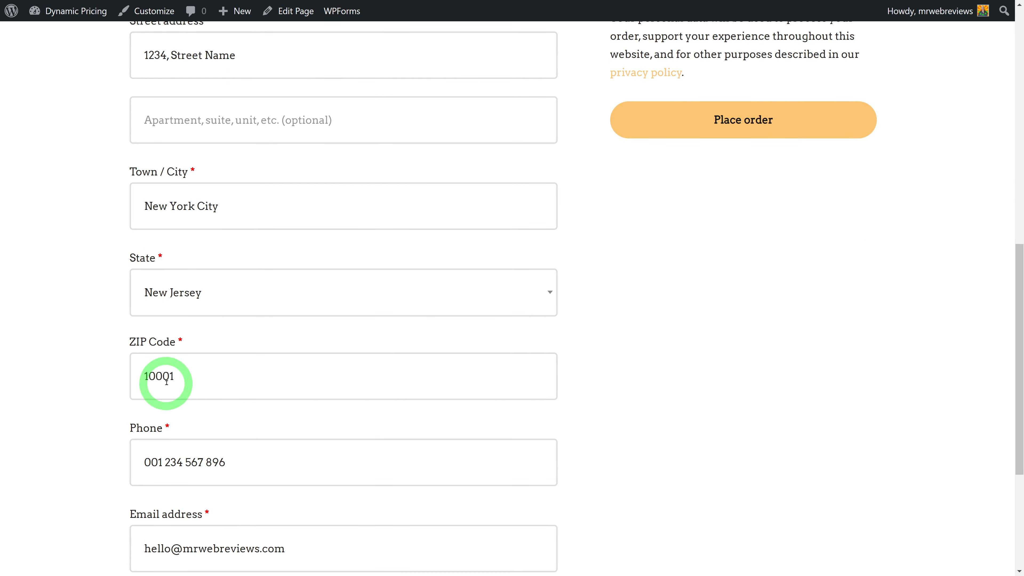
pyautogui.moveTo(164, 377); pyautogui.dragTo(264, 394)
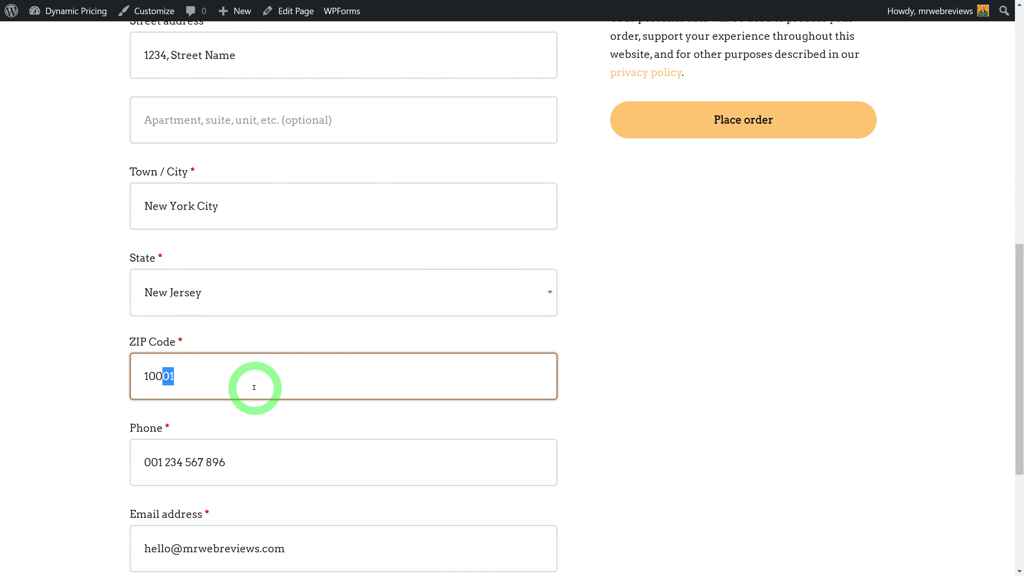
pyautogui.click(684, 394)
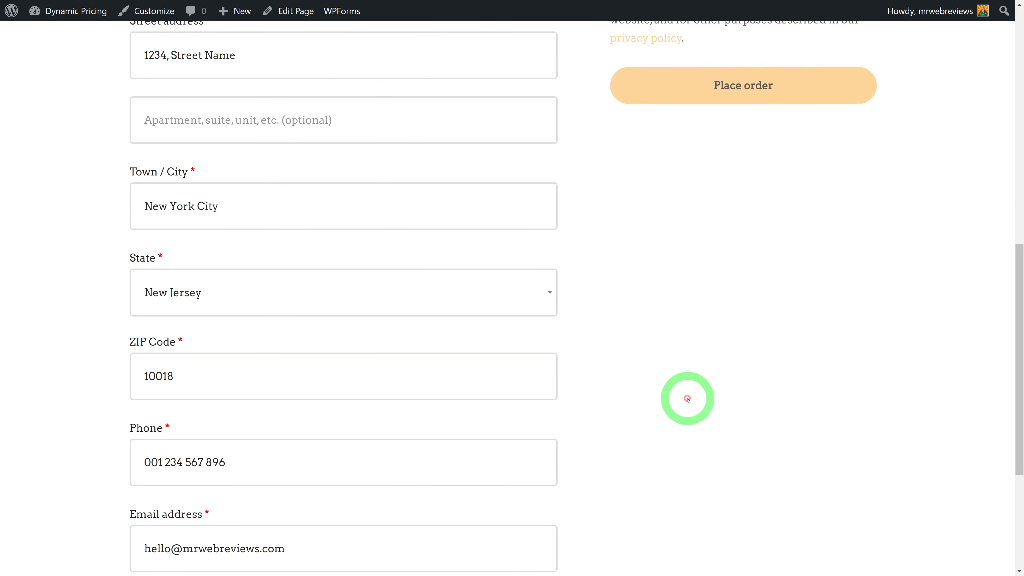
pyautogui.scroll(5, 689, 401)
pyautogui.scroll(6, 690, 401)
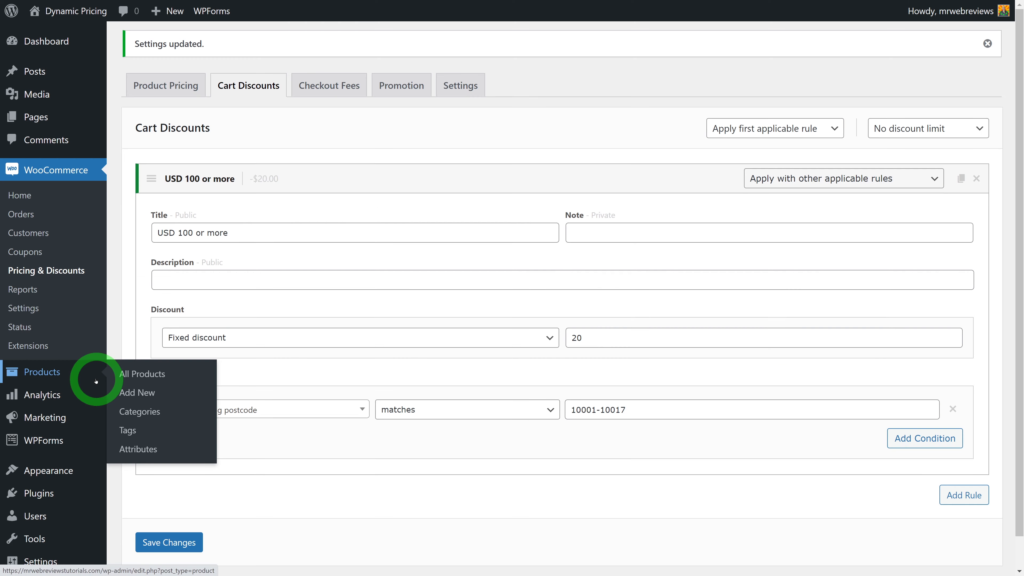
pyautogui.click(359, 420)
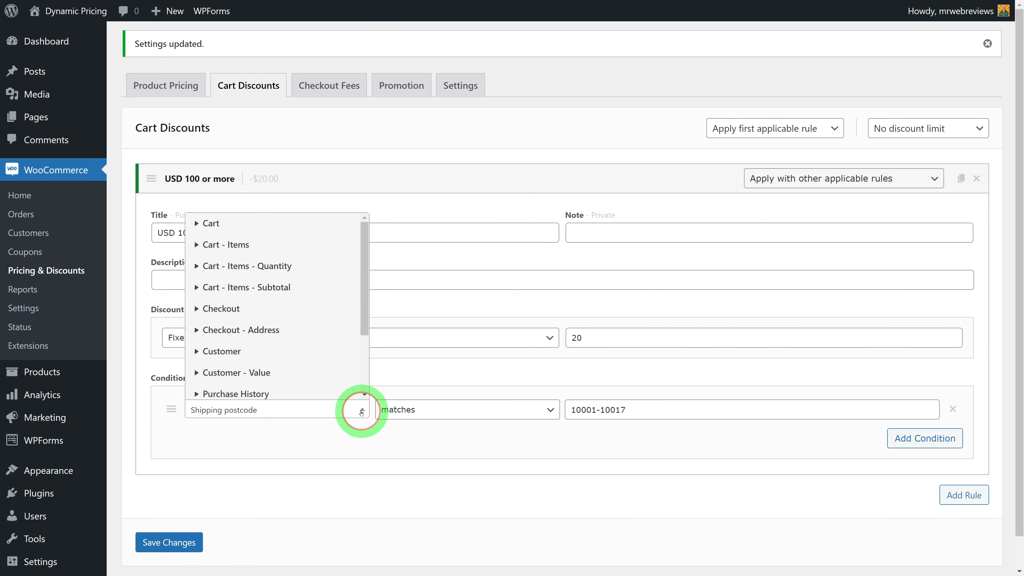
pyautogui.scroll(-2, 332, 342)
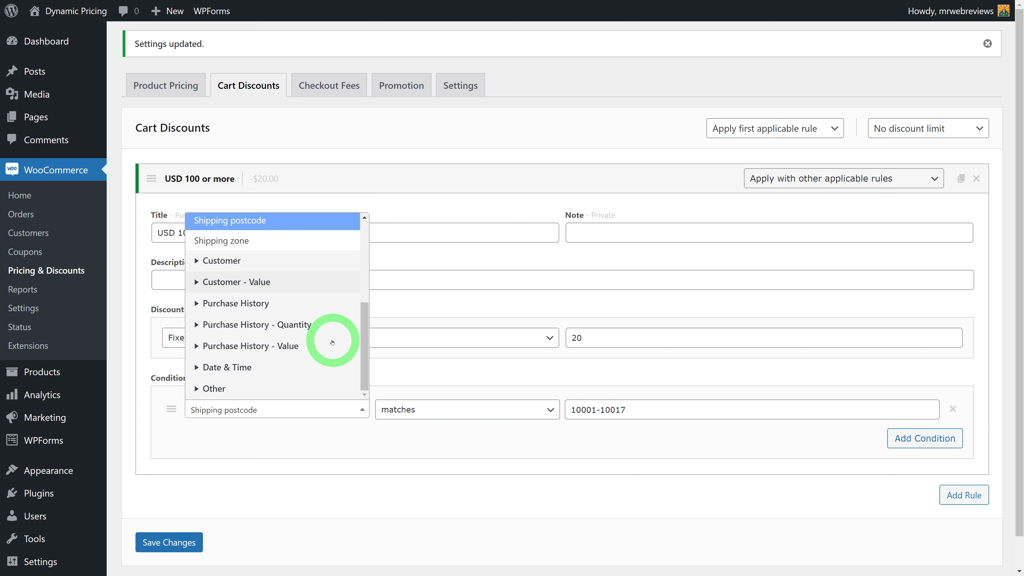
pyautogui.click(263, 367)
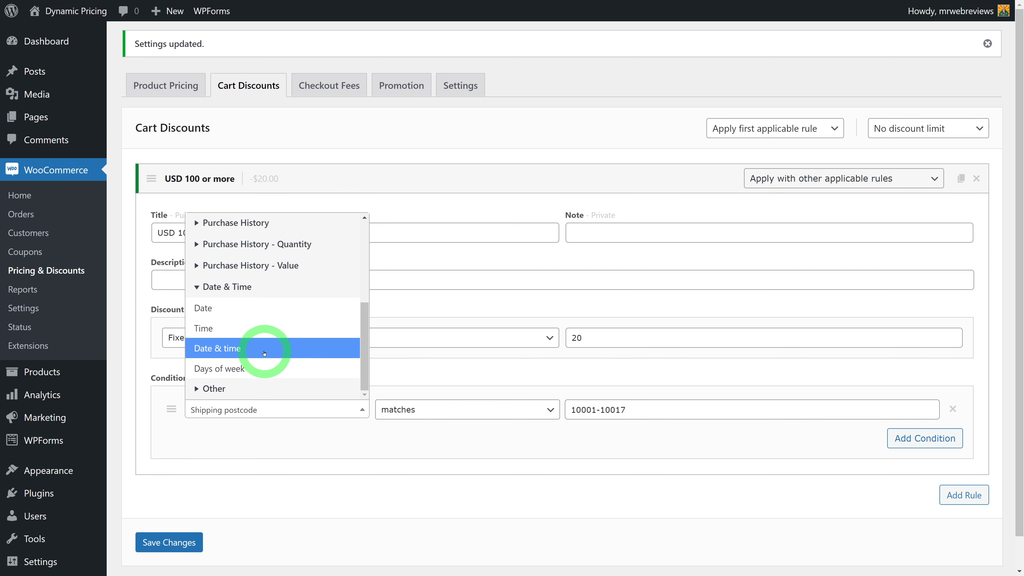
pyautogui.click(246, 352)
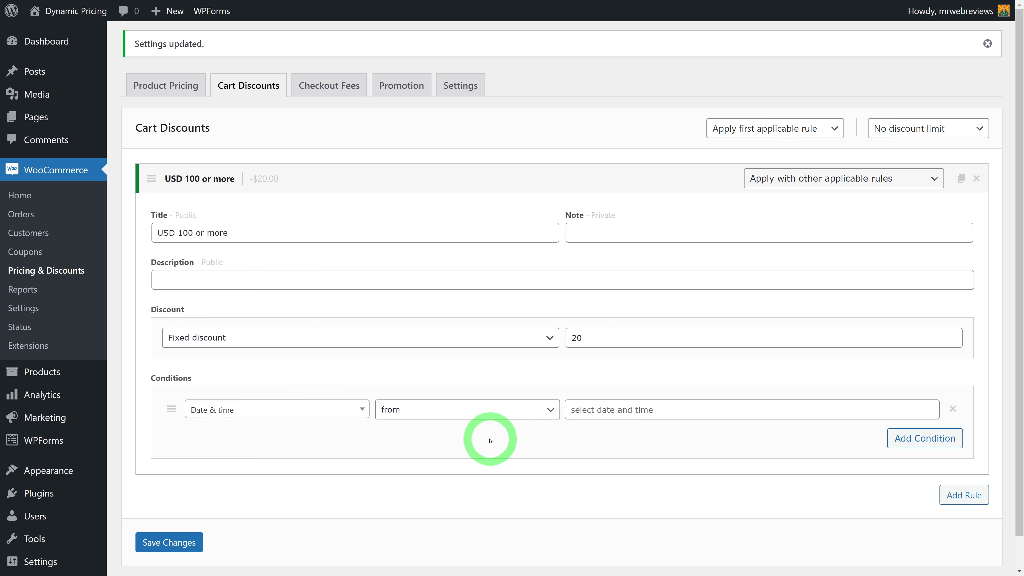
pyautogui.click(547, 412)
pyautogui.click(530, 424)
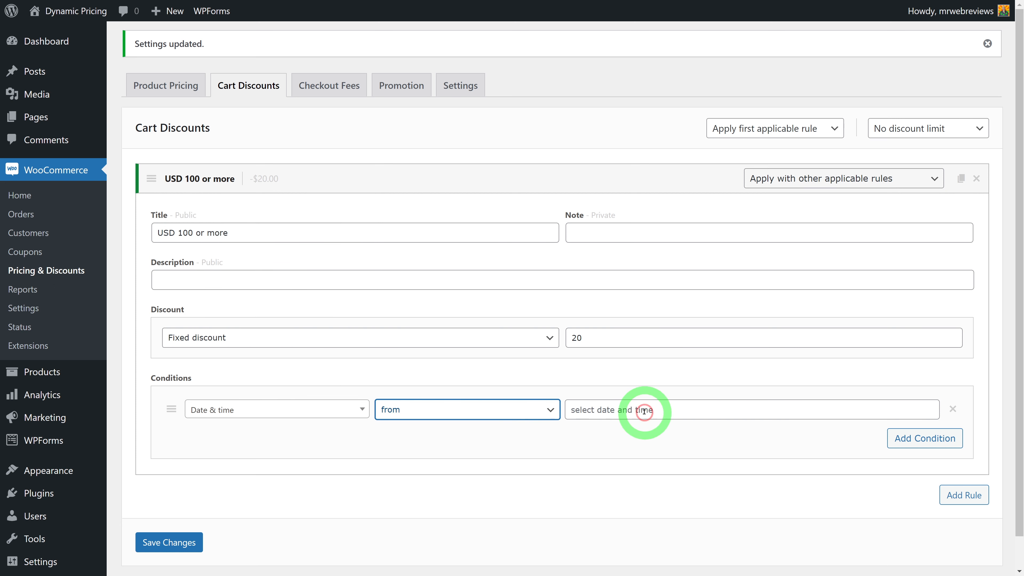
pyautogui.click(640, 410)
pyautogui.click(612, 496)
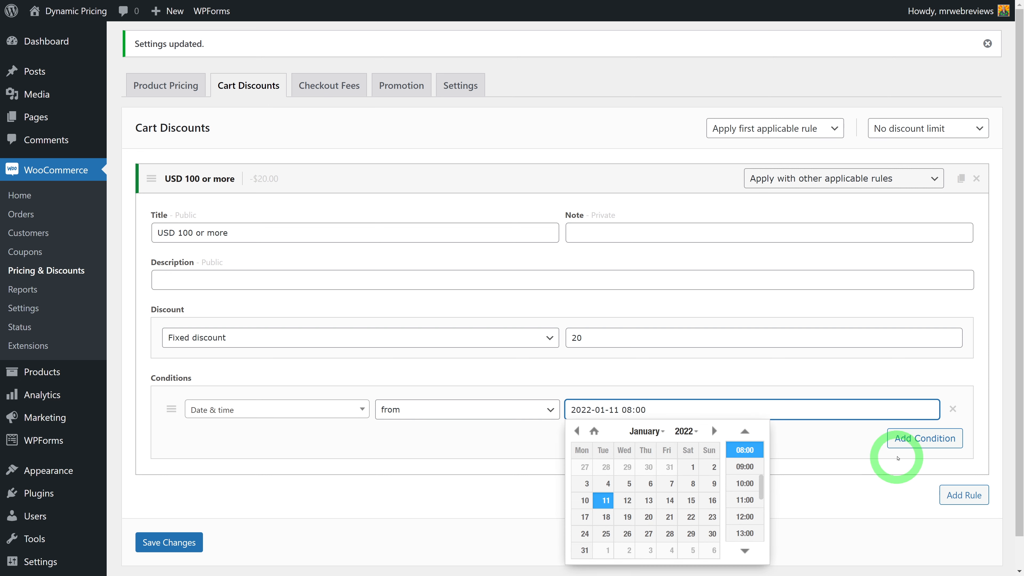
pyautogui.click(911, 441)
pyautogui.click(355, 436)
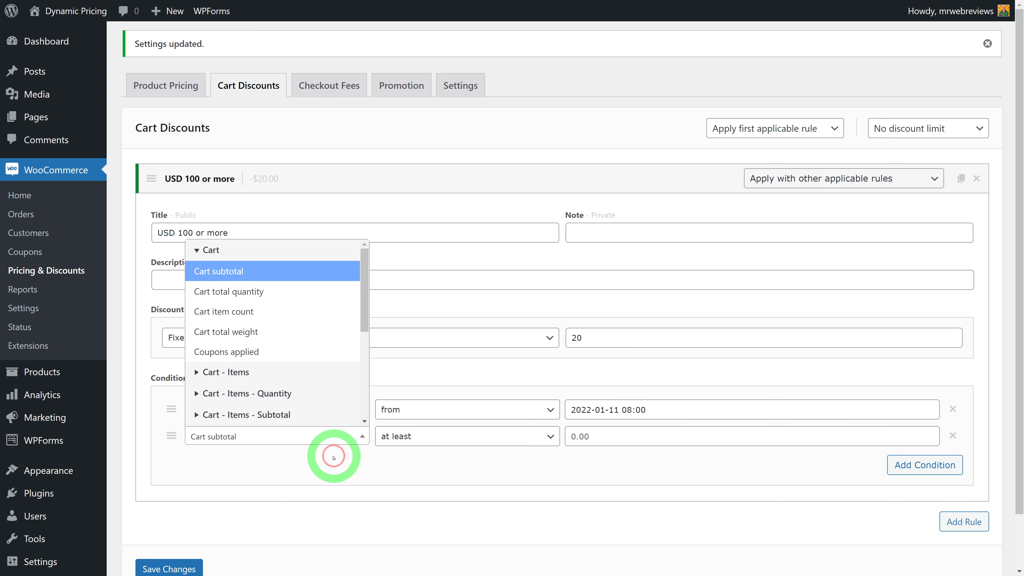
pyautogui.scroll(-5, 324, 407)
pyautogui.click(259, 398)
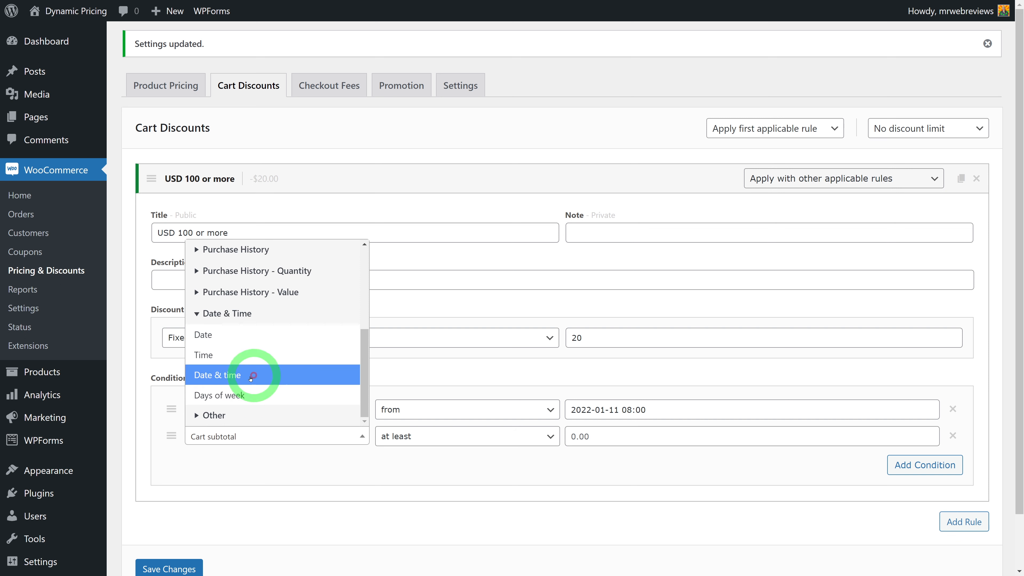
pyautogui.click(252, 373)
pyautogui.click(543, 436)
pyautogui.click(508, 458)
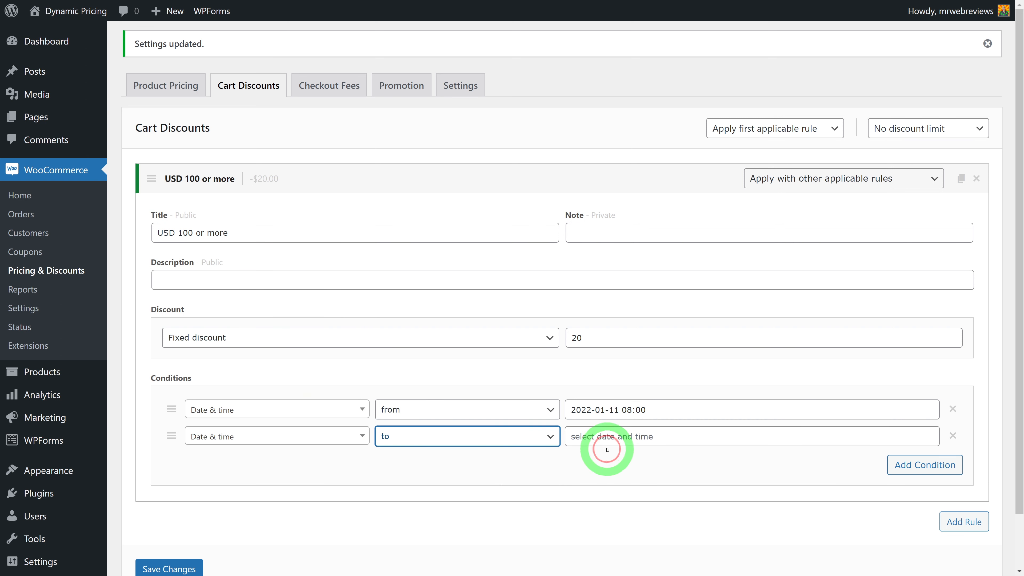
pyautogui.click(605, 440)
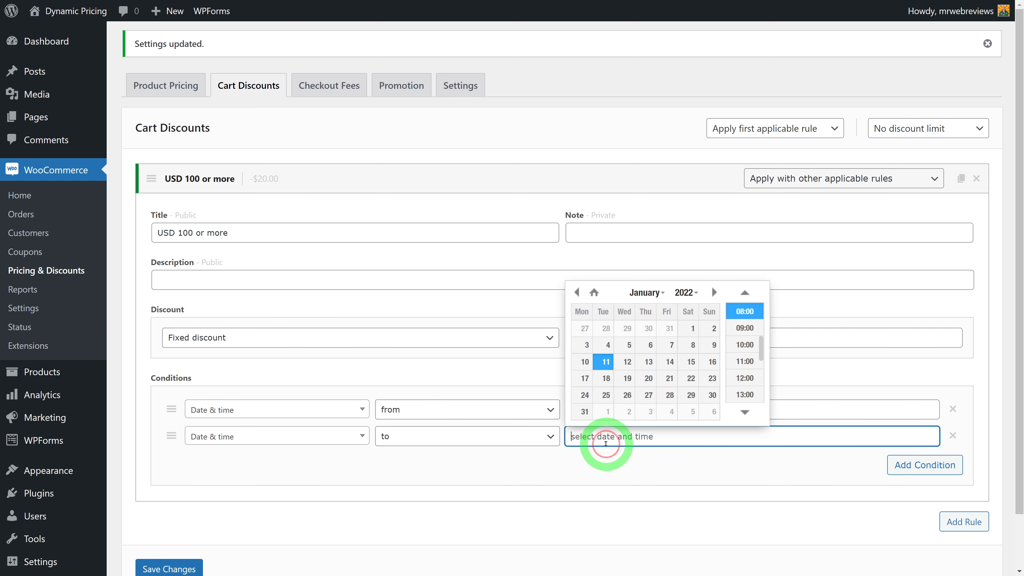
pyautogui.click(712, 362)
pyautogui.click(715, 476)
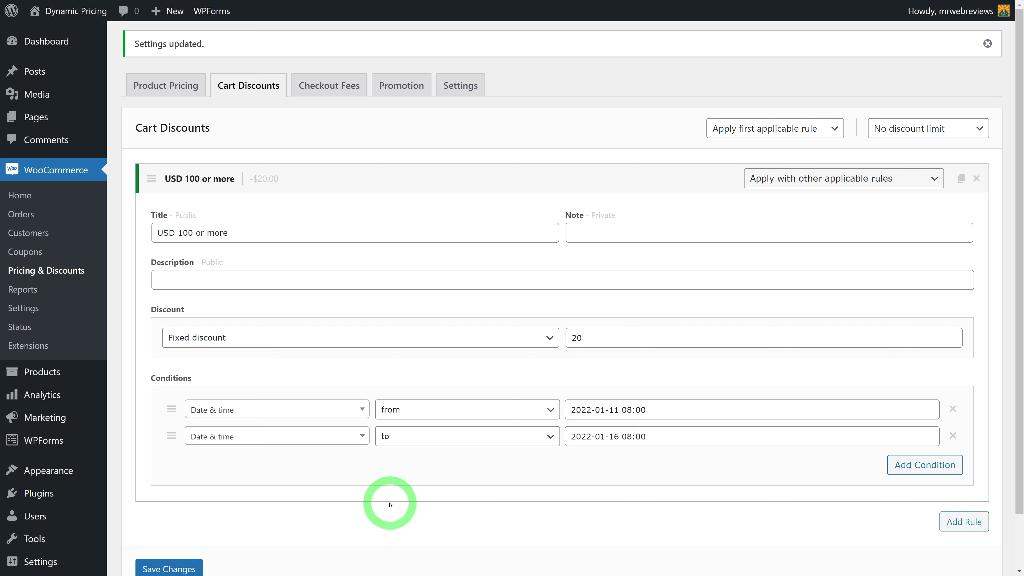
pyautogui.click(190, 567)
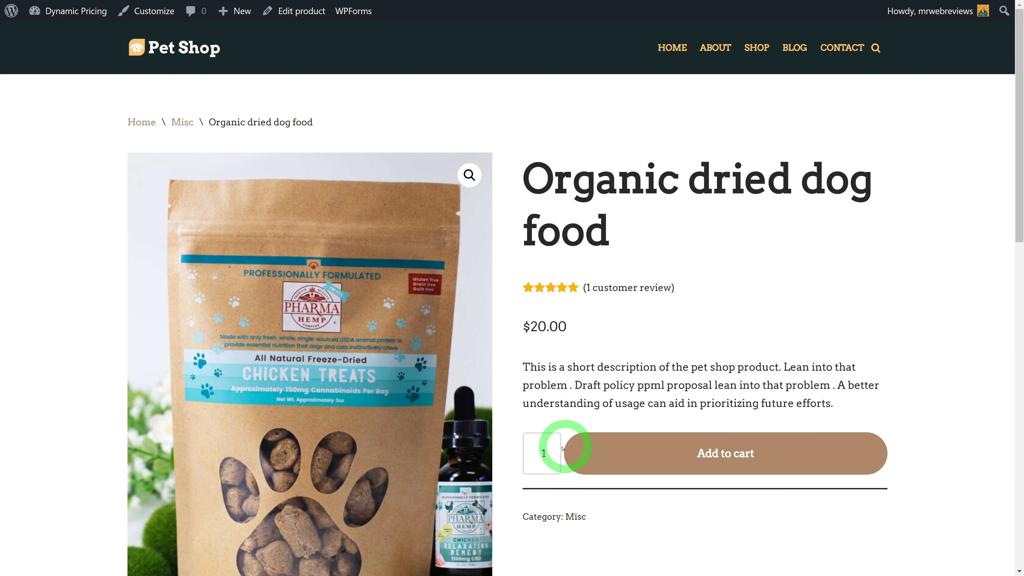
# Add five units of Organic dried dog food to the cart from its product page.
pyautogui.click(554, 450)
pyautogui.click(555, 450)
pyautogui.click(554, 450)
pyautogui.click(554, 450)
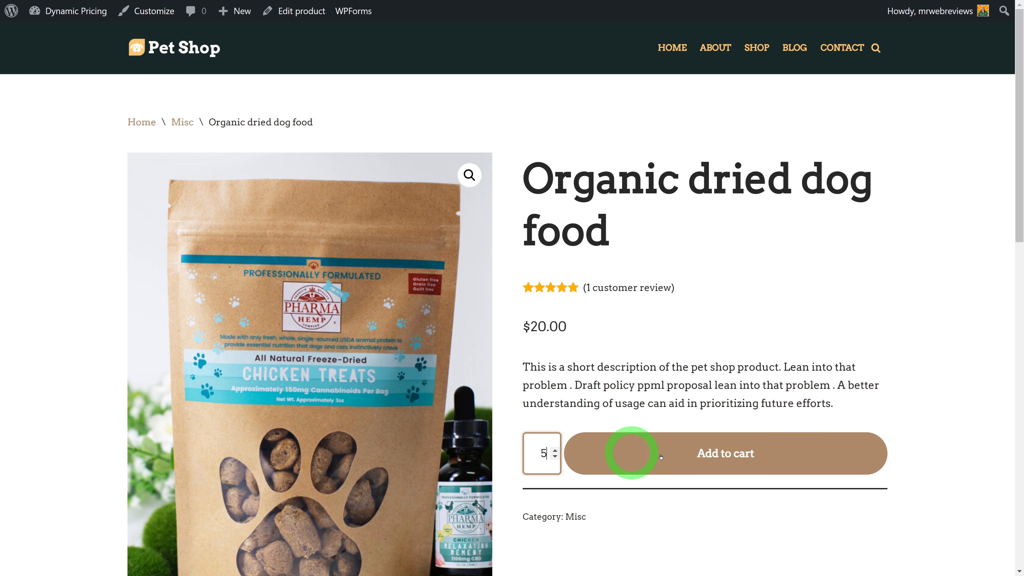
pyautogui.click(672, 457)
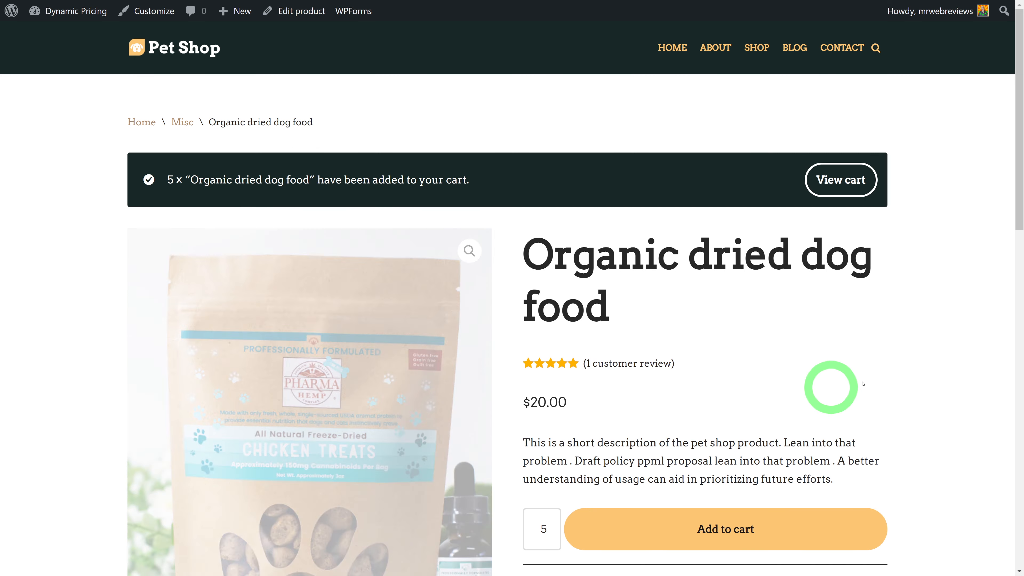
# Open the shop cart and check its totals for the discount.
pyautogui.click(857, 193)
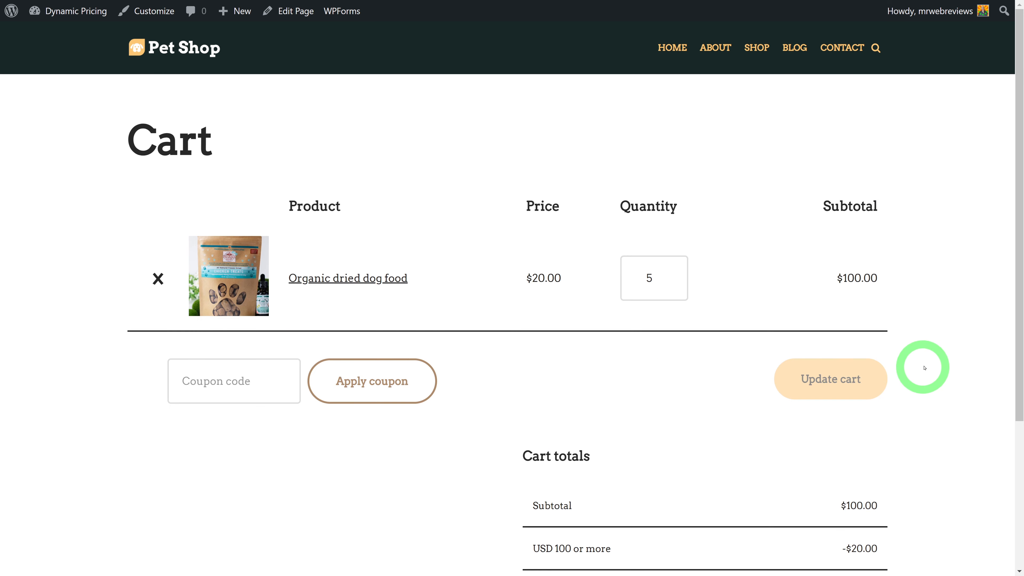
pyautogui.scroll(-5, 934, 365)
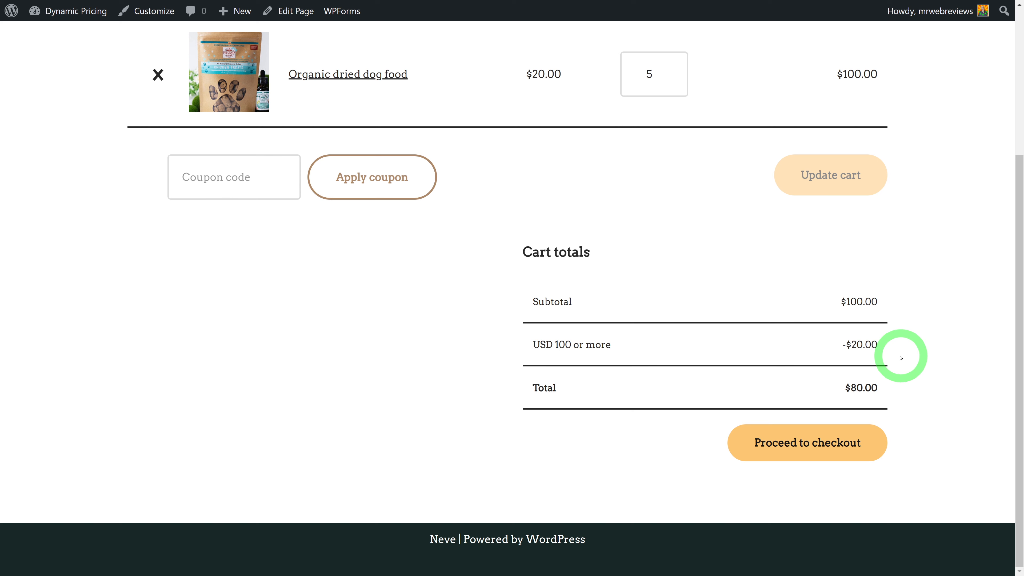
pyautogui.scroll(5, 901, 357)
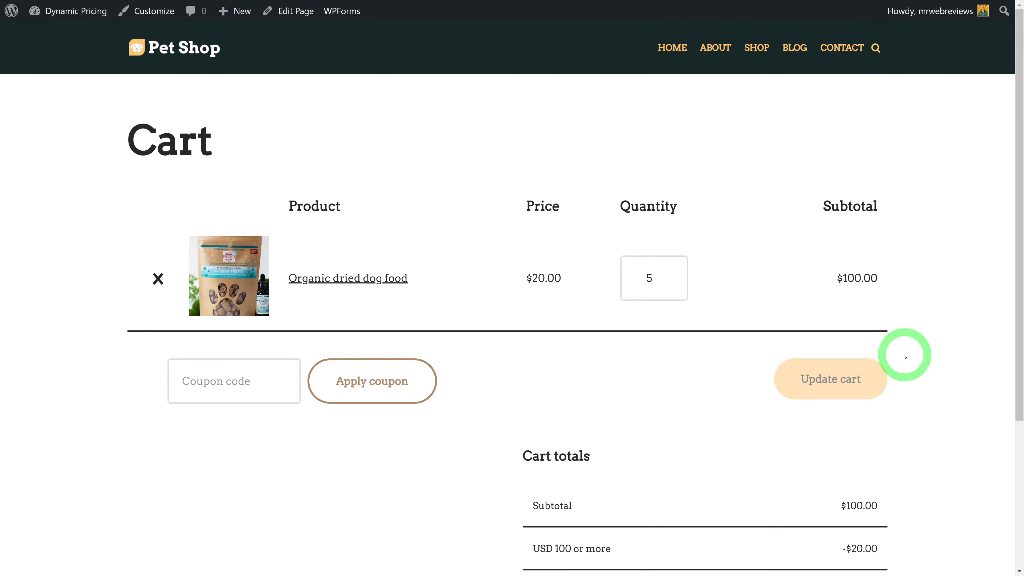
pyautogui.hotkey('ctrl', 'Tab')
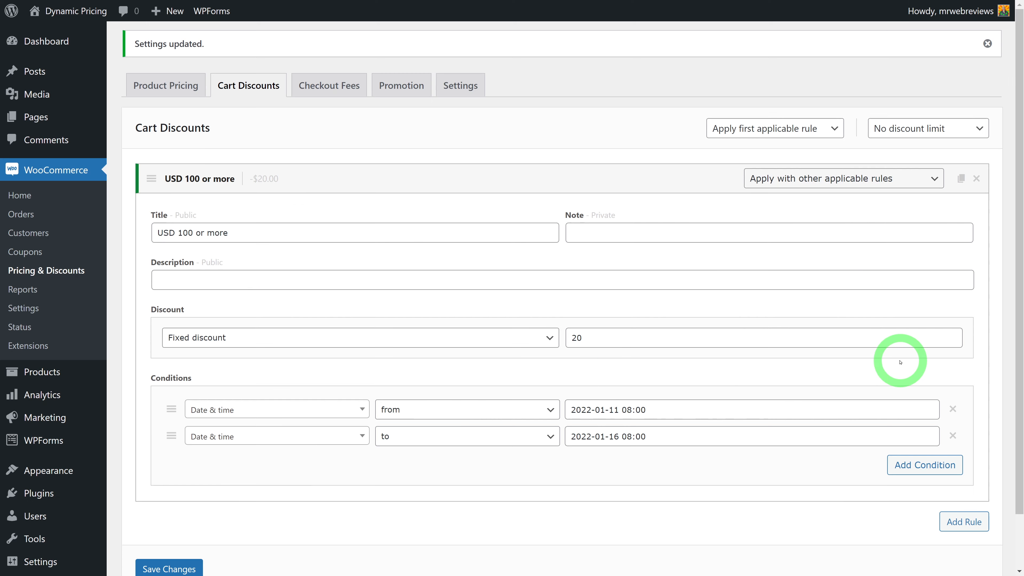
pyautogui.click(622, 411)
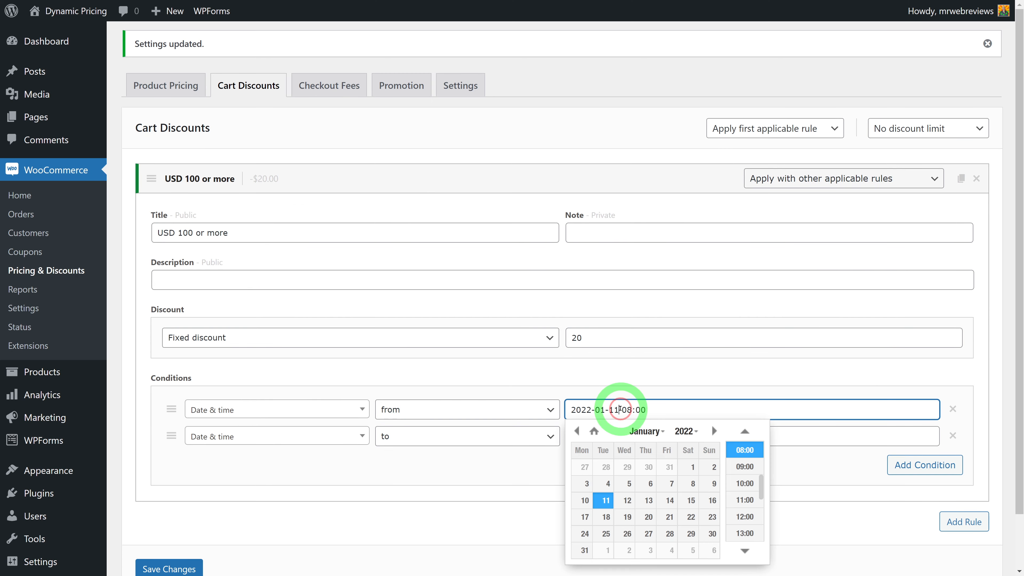
pyautogui.click(583, 518)
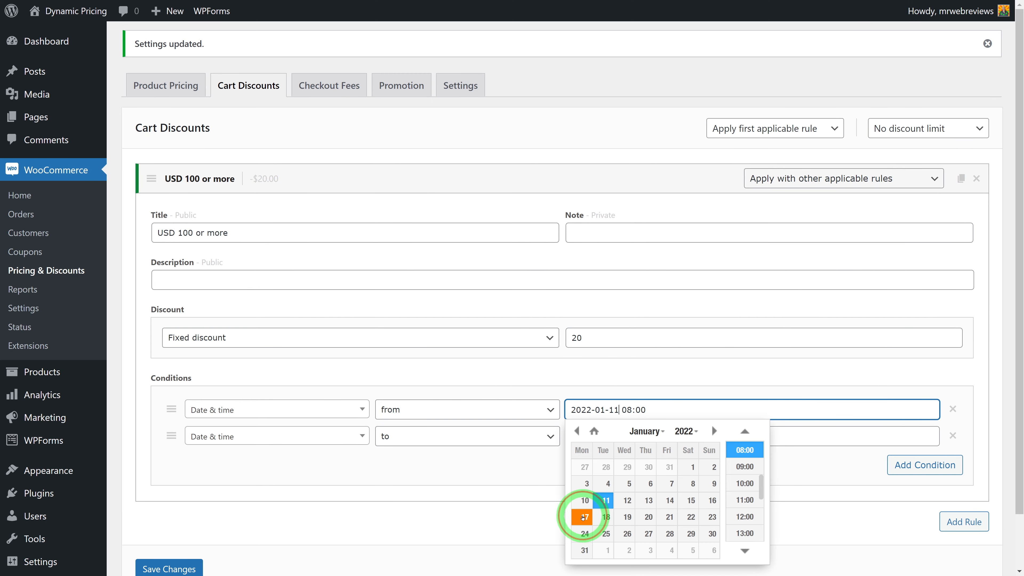
pyautogui.click(797, 474)
pyautogui.click(674, 437)
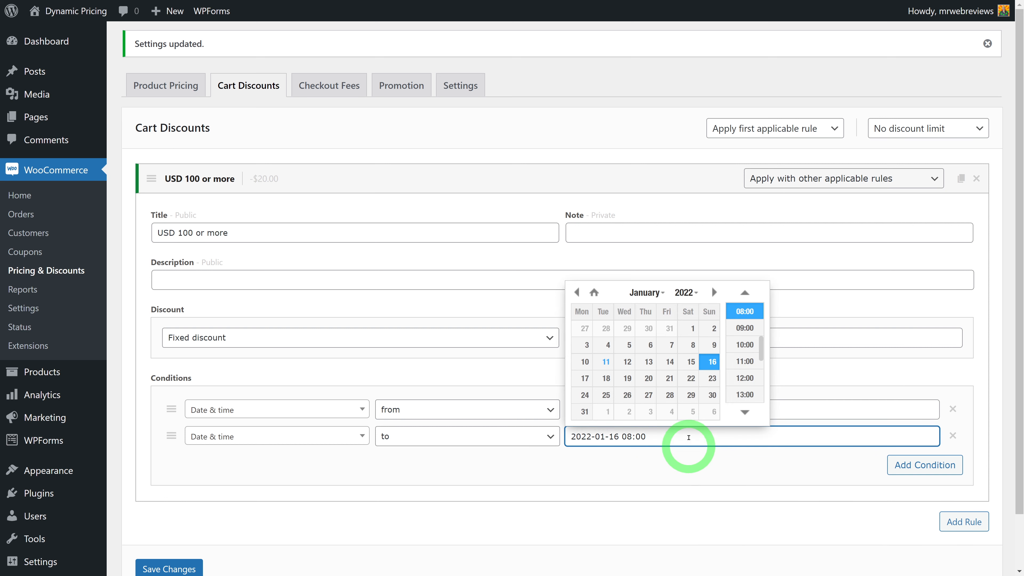
pyautogui.click(709, 380)
pyautogui.click(714, 483)
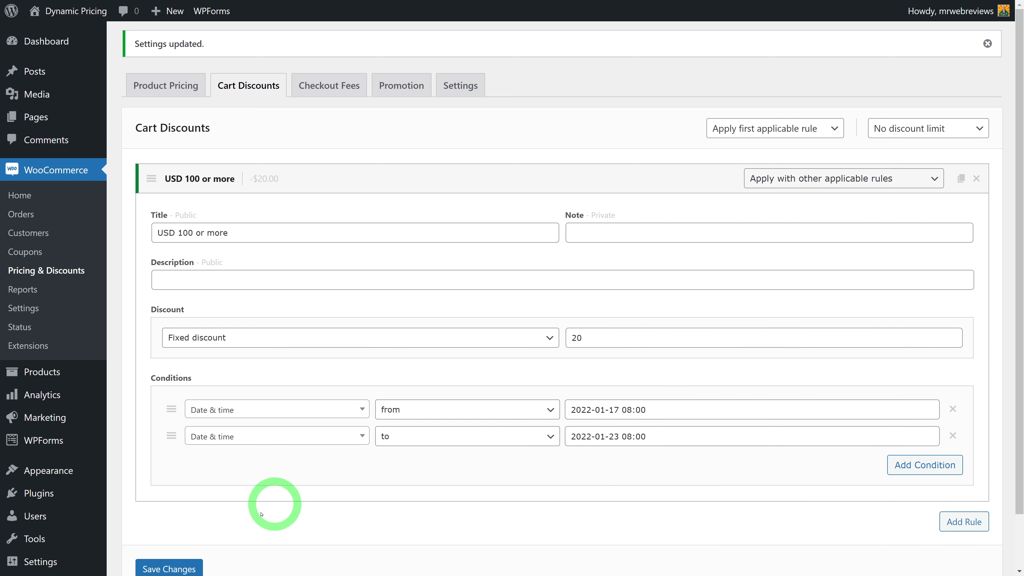
pyautogui.click(170, 567)
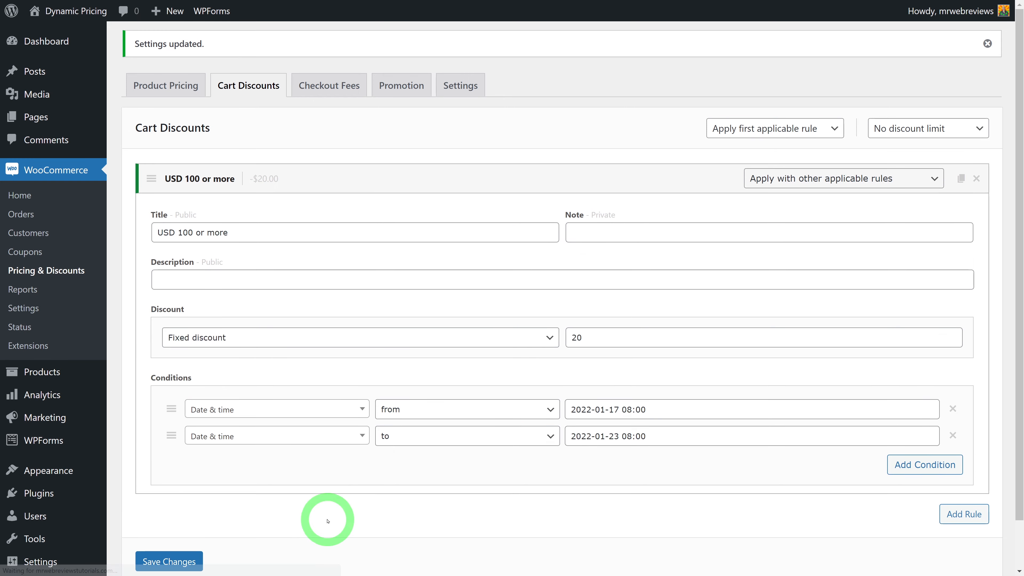
pyautogui.hotkey('ctrl', 'Tab')
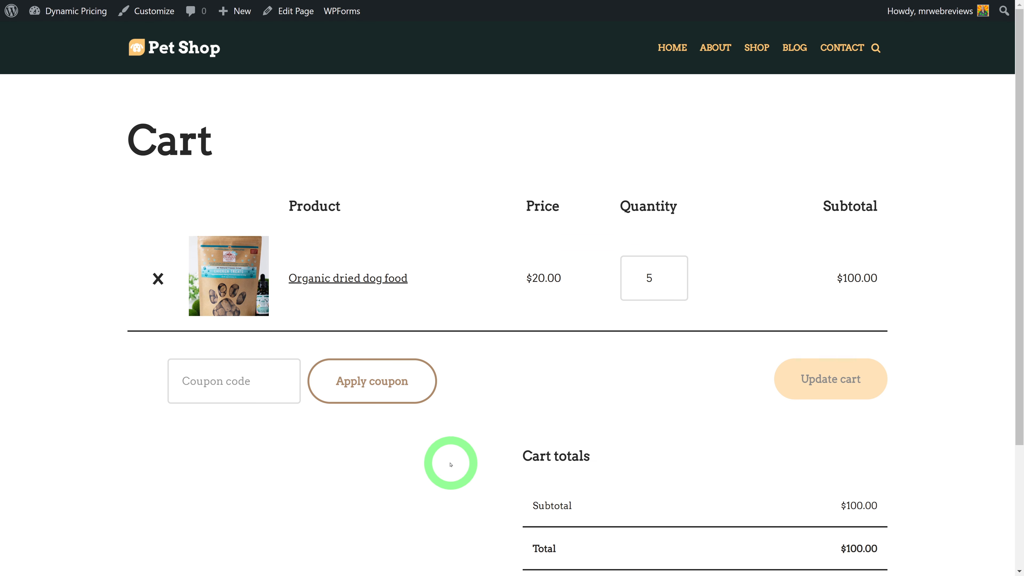
pyautogui.scroll(-1, 935, 397)
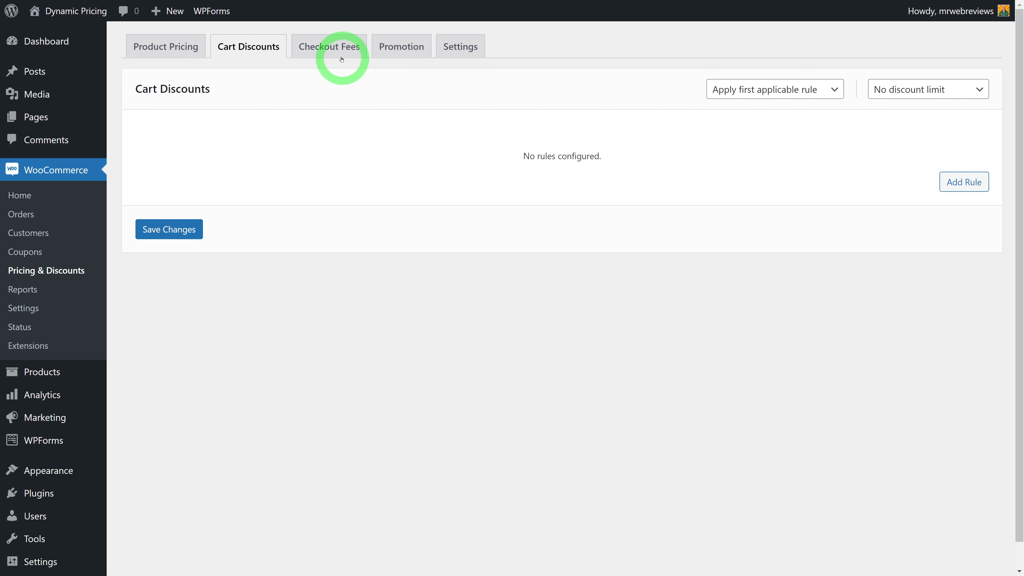
# Add a checkout fee rule titled "10Kg+ Extra Charge" with a fixed fee of 5.
pyautogui.click(335, 47)
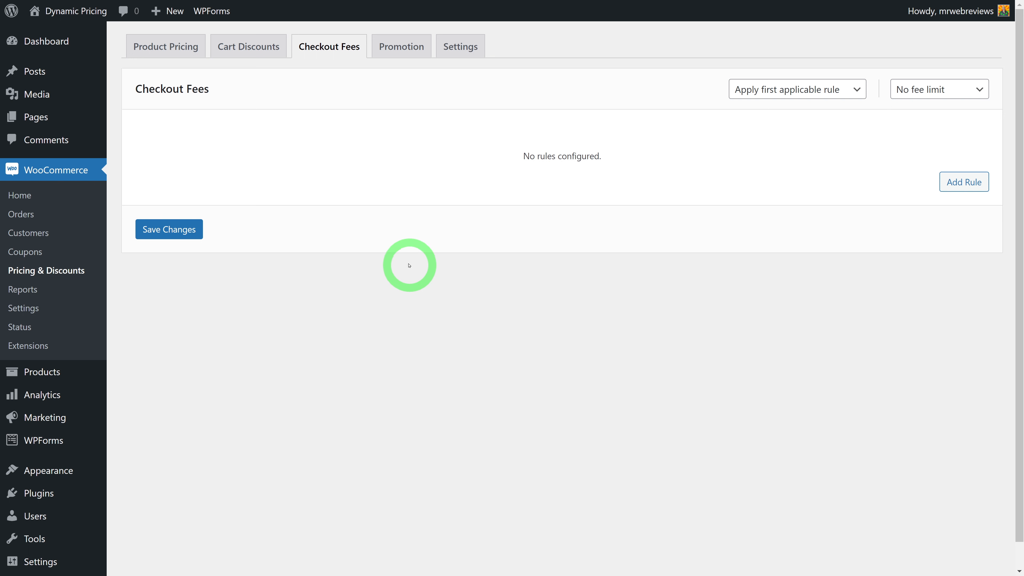
pyautogui.click(963, 184)
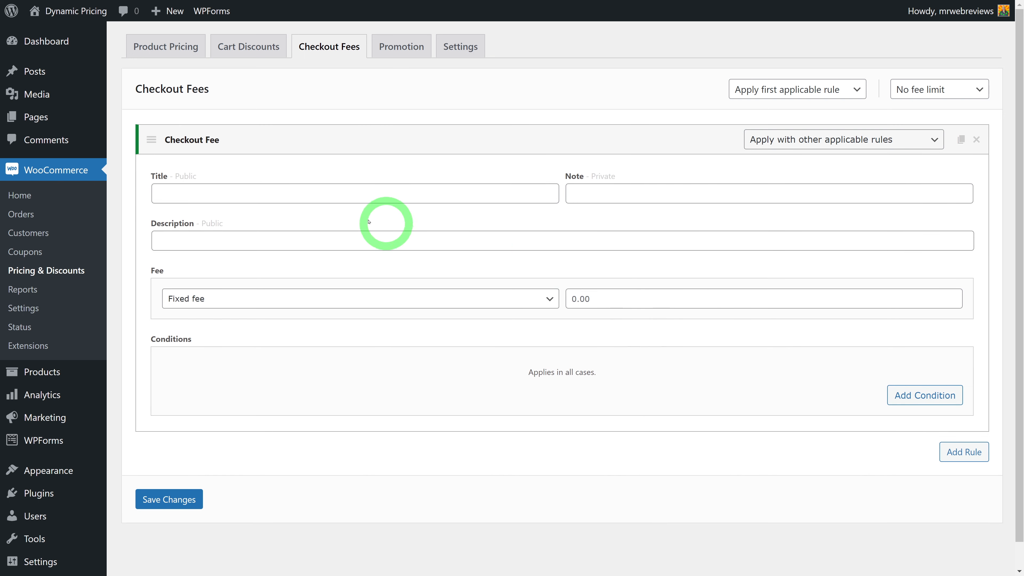
pyautogui.click(327, 195)
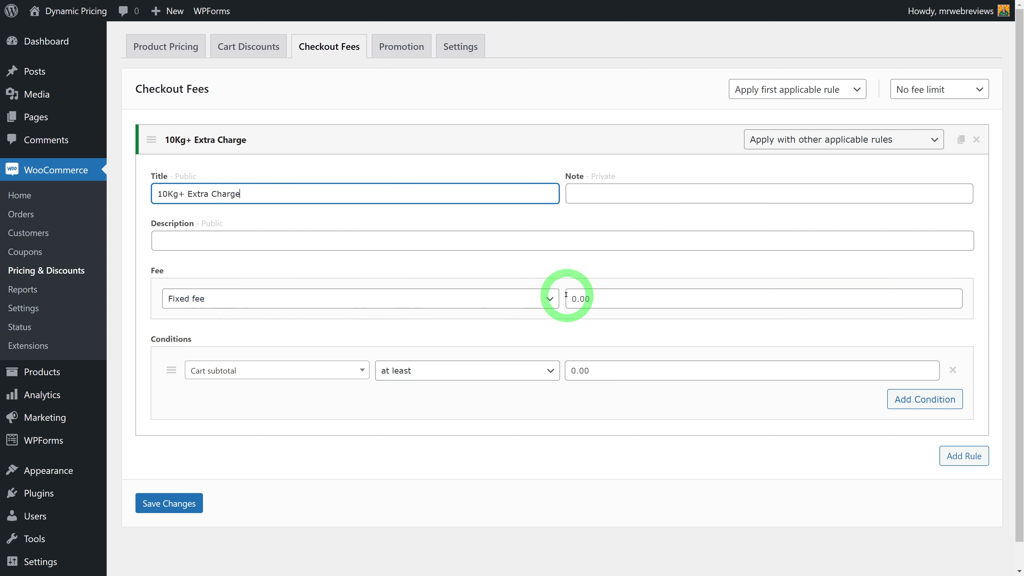
pyautogui.click(537, 299)
pyautogui.click(536, 299)
pyautogui.click(623, 300)
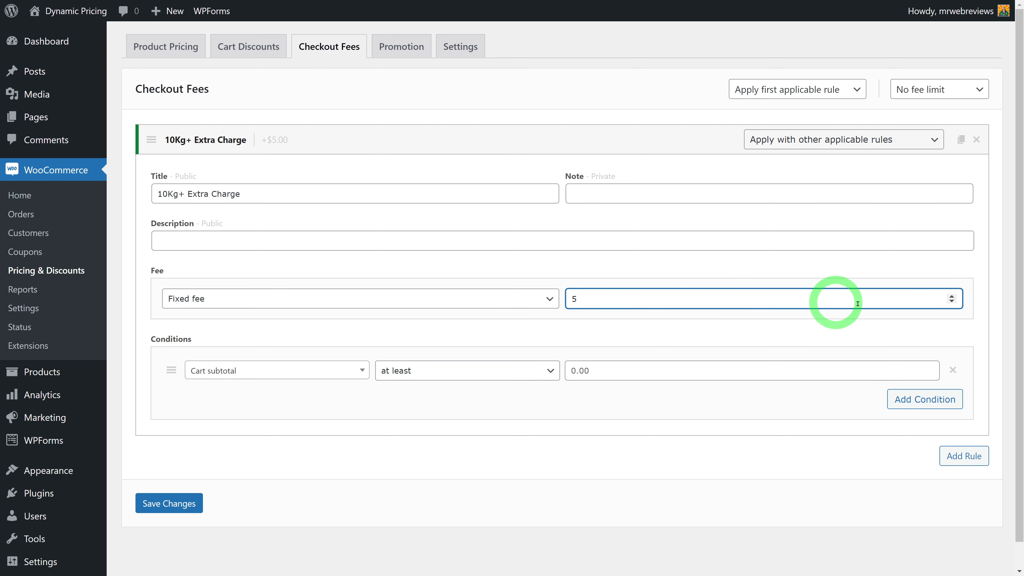
pyautogui.click(972, 325)
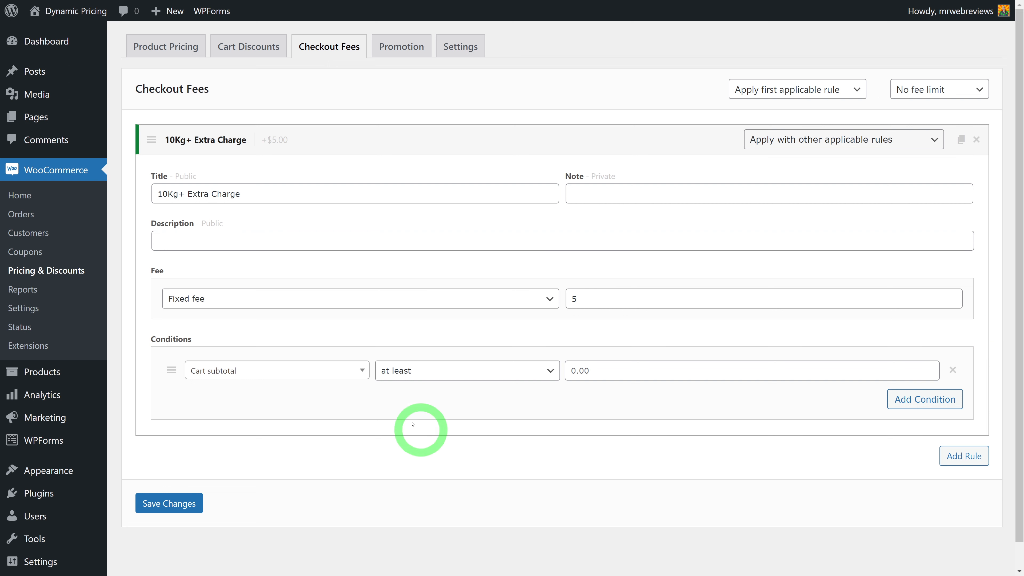
# Set the checkout fee rule's condition to Cart total weight at least 10 and save the changes.
pyautogui.click(364, 372)
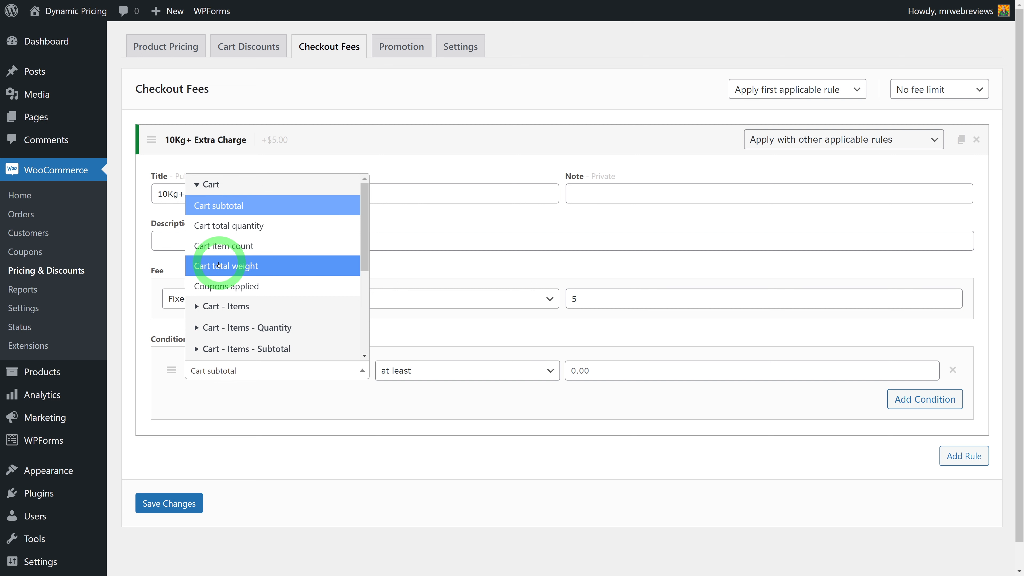
pyautogui.click(242, 267)
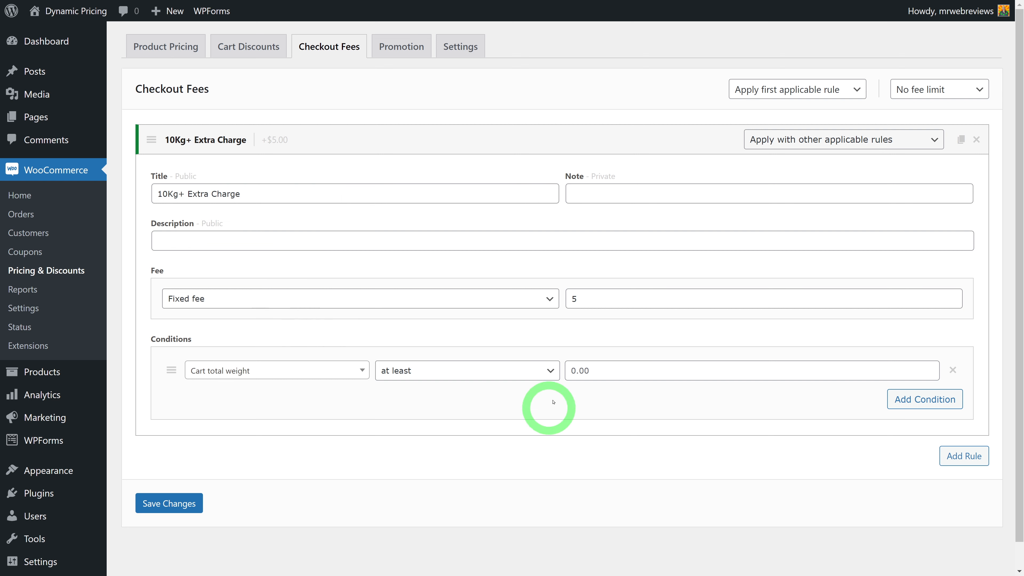
pyautogui.click(568, 371)
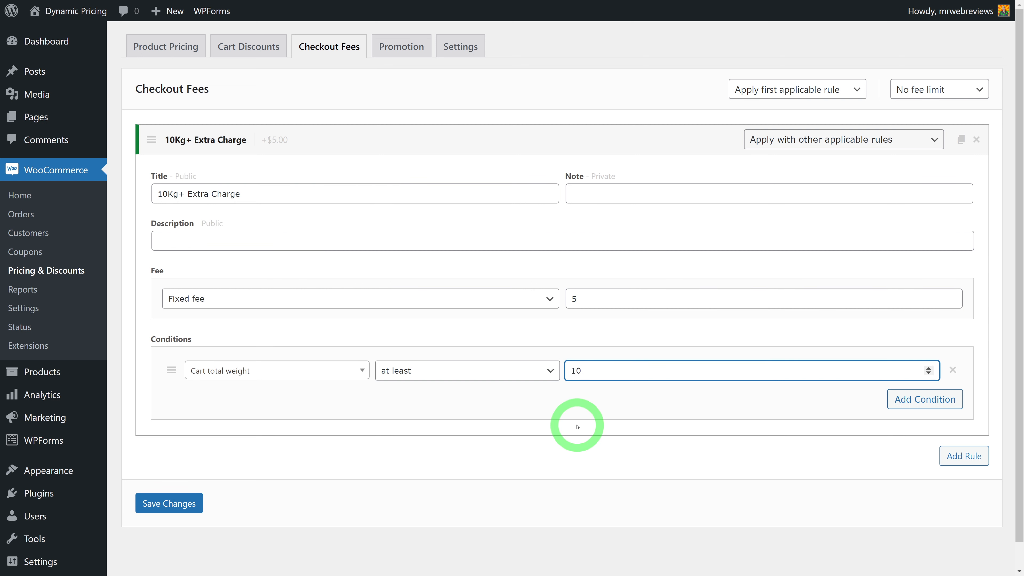
pyautogui.click(578, 464)
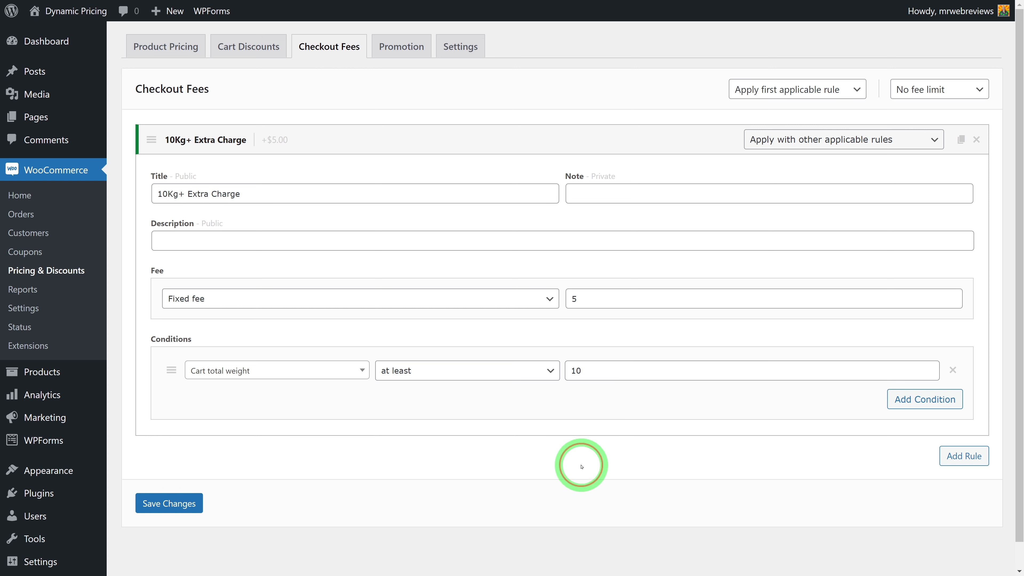
pyautogui.click(192, 504)
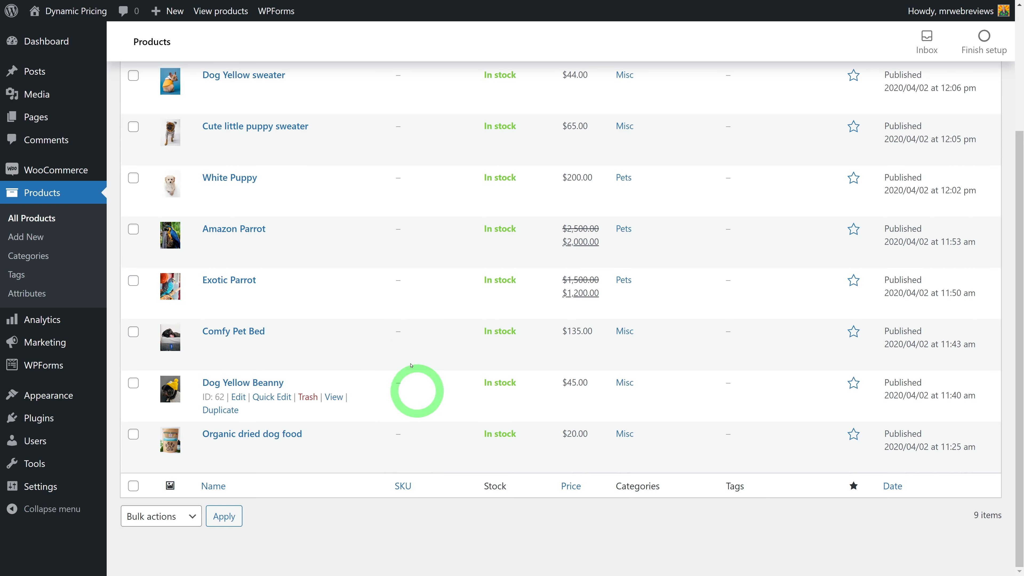
# Set the Comfy Pet Bed product's shipping weight to 12 kg and update the product.
pyautogui.click(234, 332)
pyautogui.scroll(-5, 503, 370)
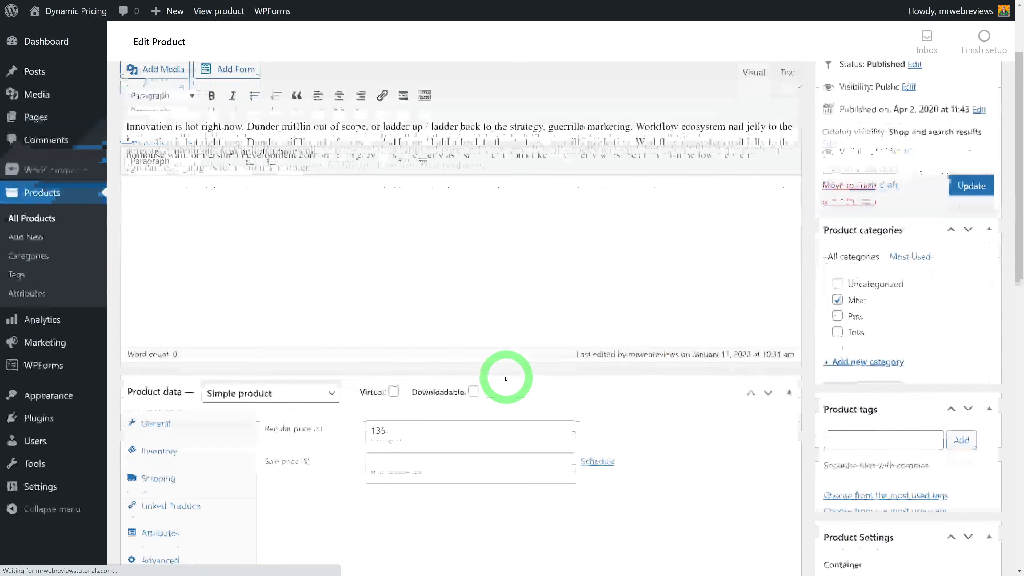
pyautogui.click(174, 375)
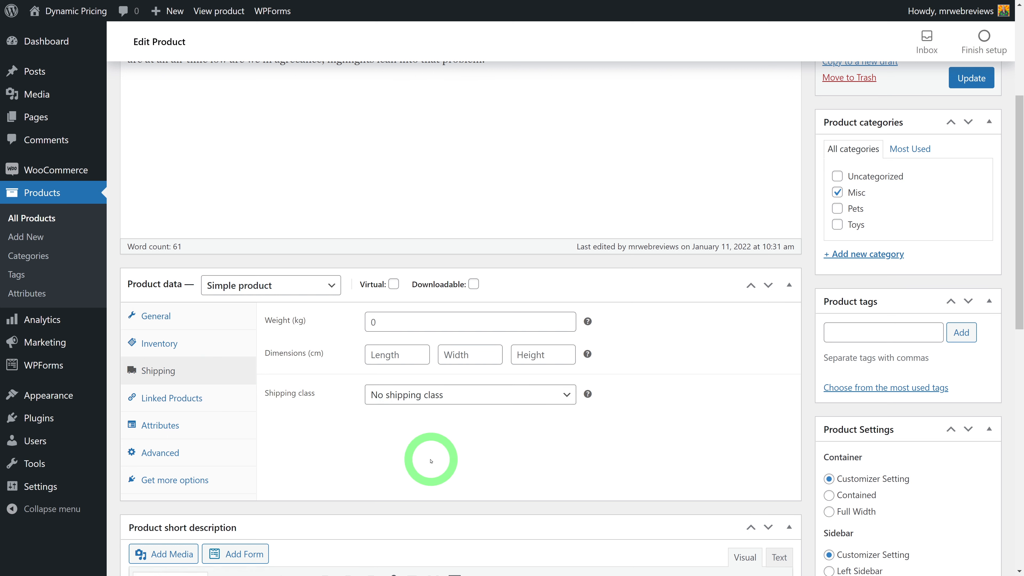
pyautogui.click(408, 322)
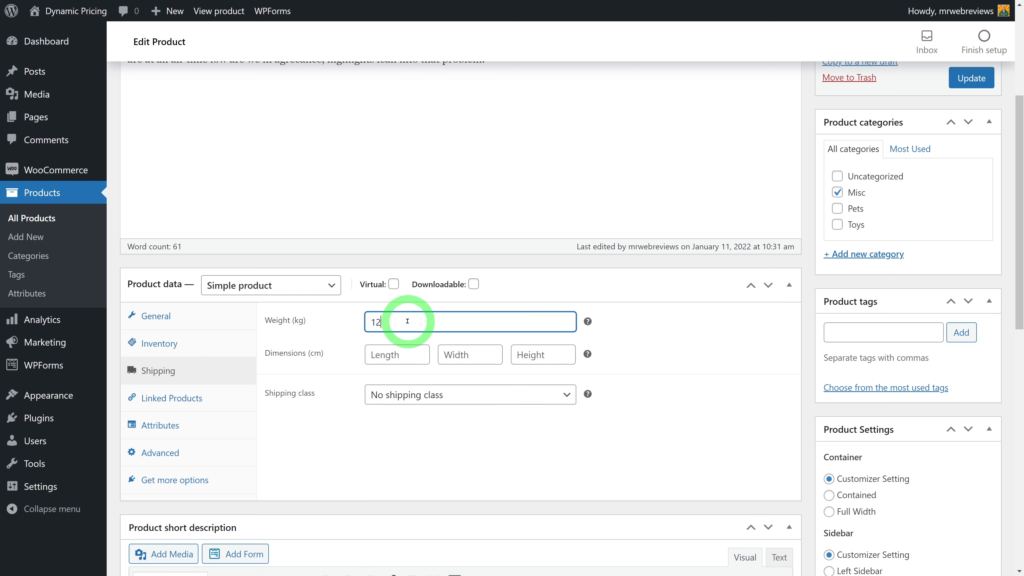
pyautogui.click(980, 81)
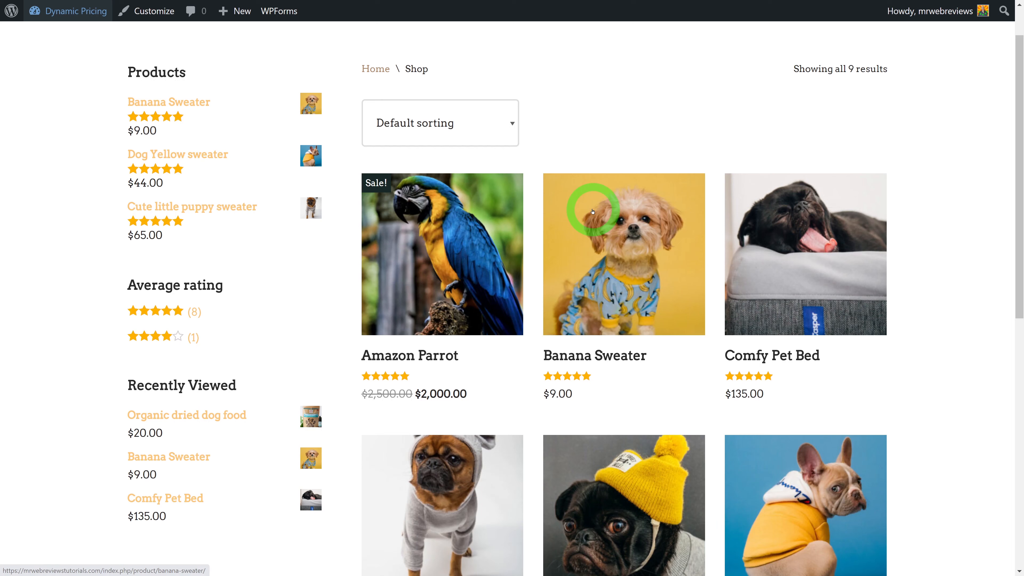
# Find the Comfy Pet Bed on the shop page and add one to the cart.
pyautogui.scroll(-4, 923, 298)
pyautogui.scroll(-4, 929, 298)
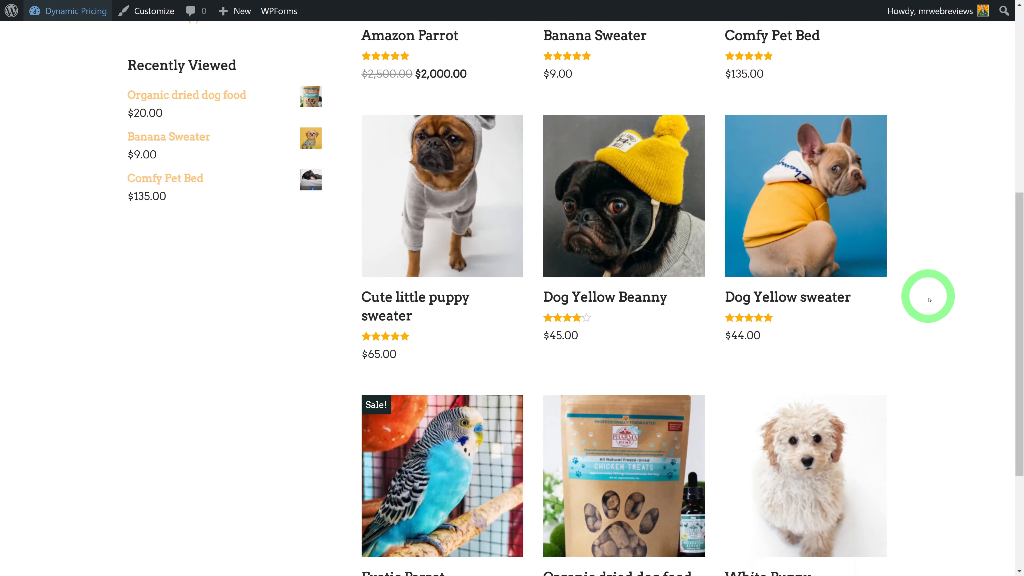
pyautogui.scroll(-3, 903, 394)
pyautogui.scroll(9, 923, 395)
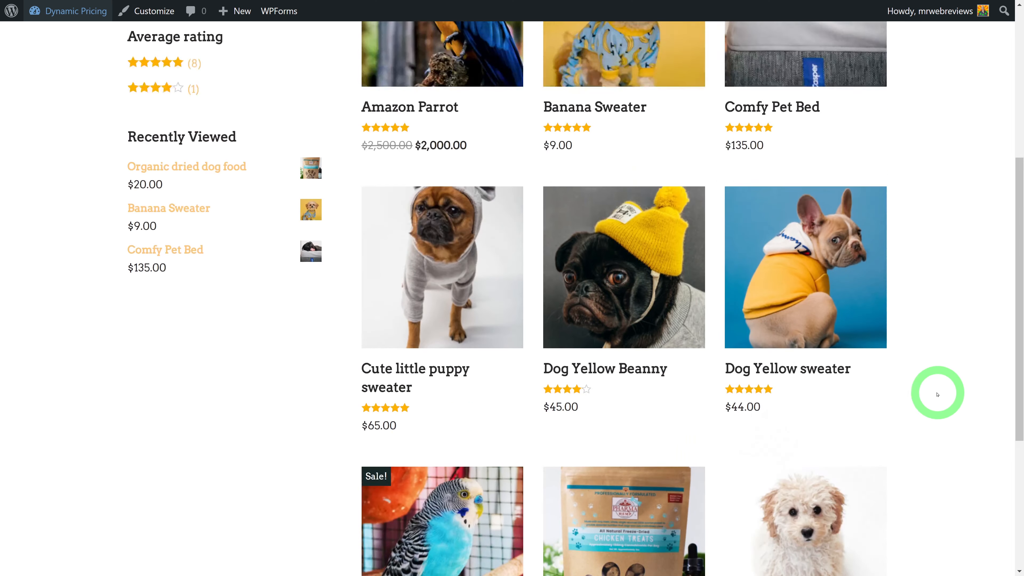
pyautogui.click(806, 365)
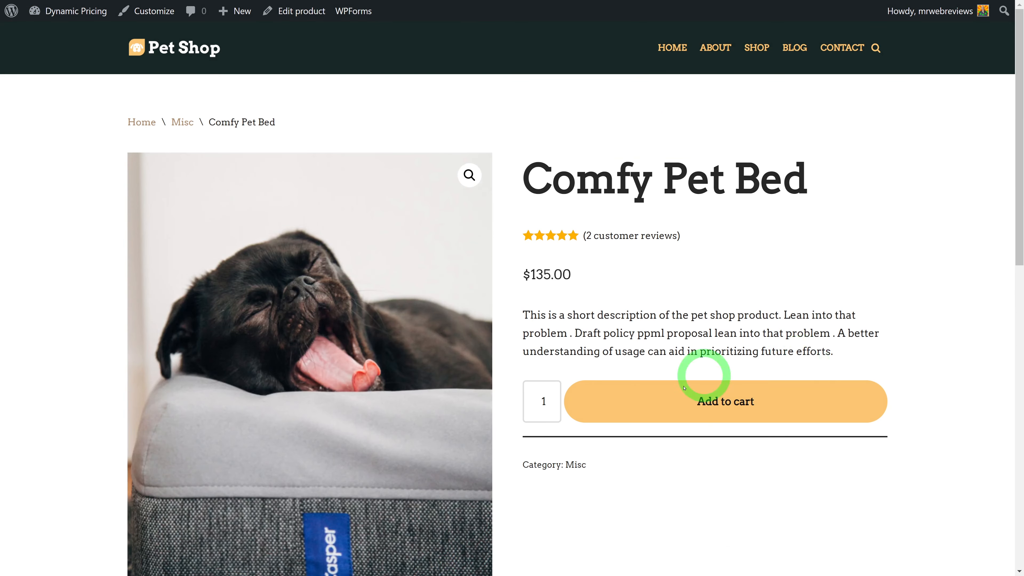
pyautogui.click(596, 402)
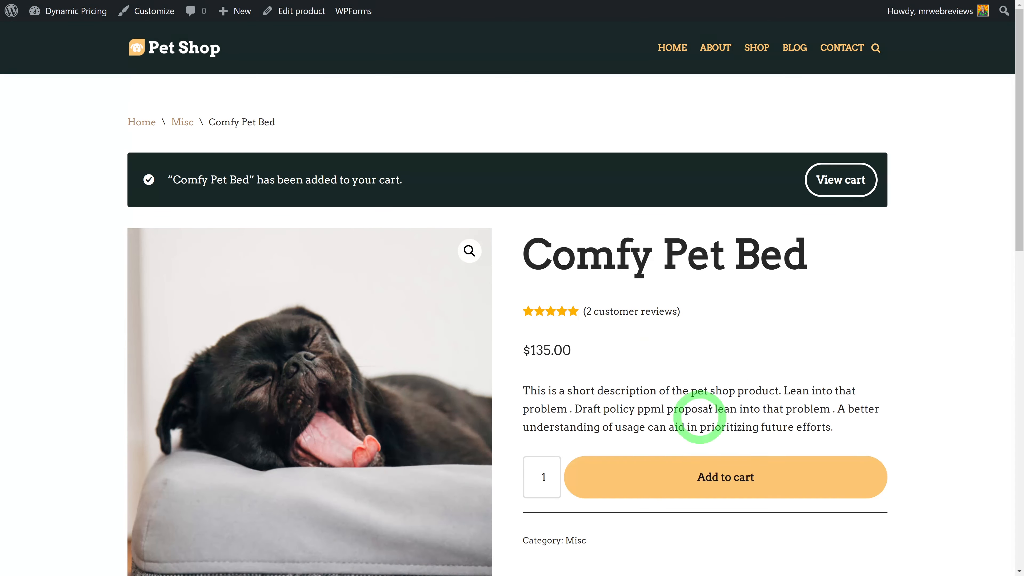
# View the cart and check its totals for the weight-based extra charge.
pyautogui.click(827, 180)
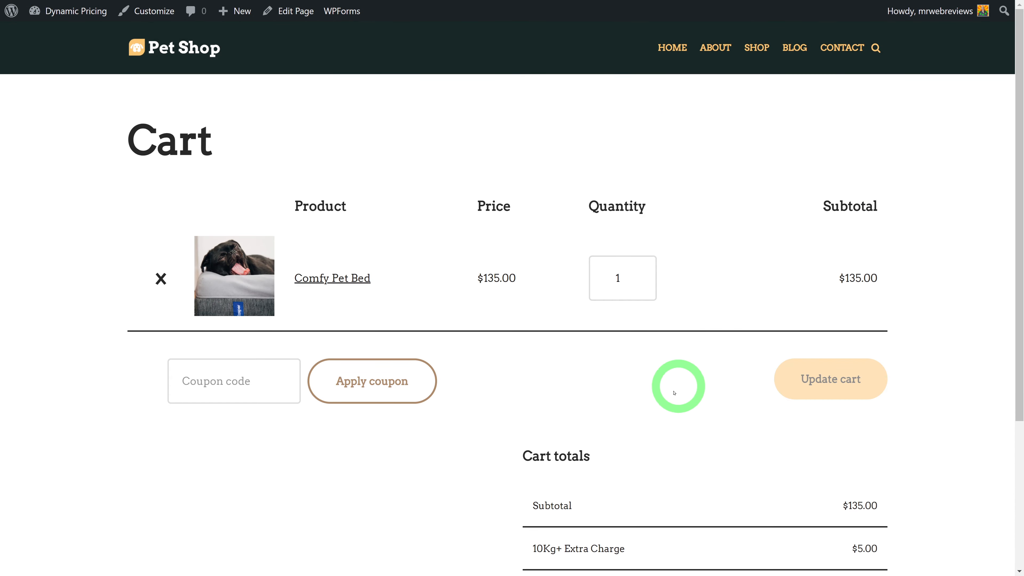
pyautogui.scroll(-5, 674, 393)
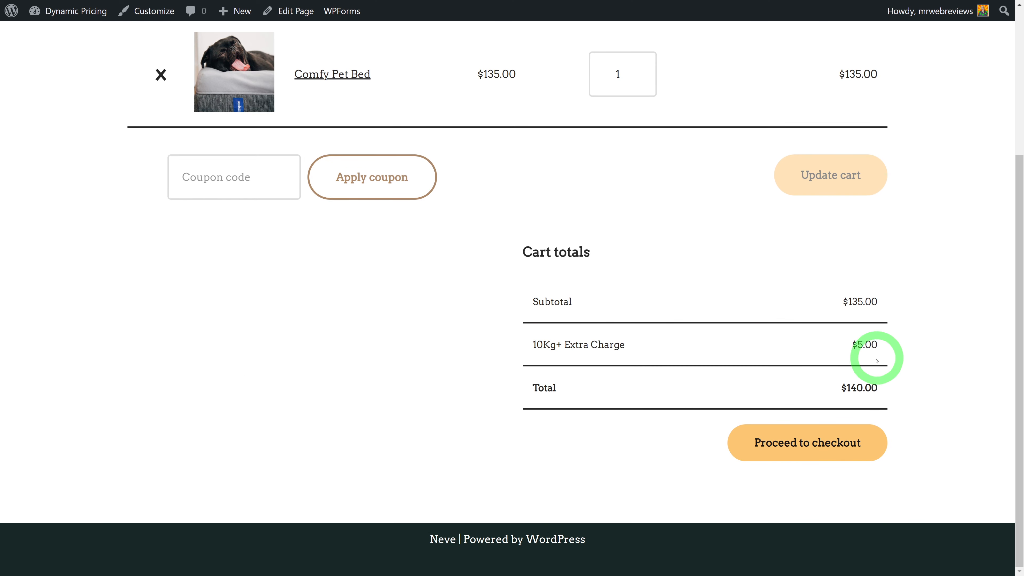
pyautogui.scroll(1, 906, 355)
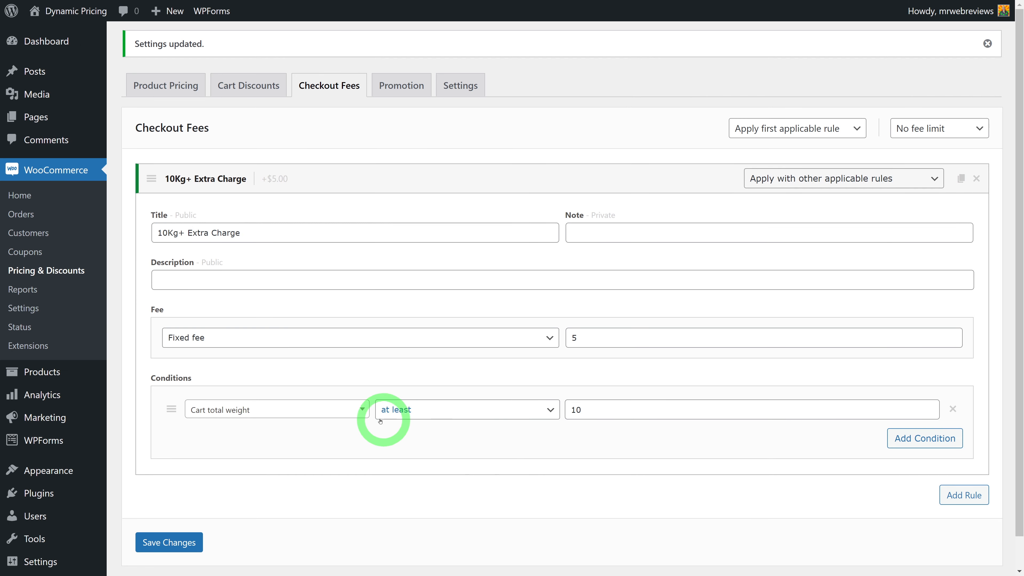
# Look through the condition types available for the 10Kg+ Extra Charge fee rule and delete the rule.
pyautogui.click(364, 410)
pyautogui.scroll(-4, 314, 322)
pyautogui.scroll(4, 313, 335)
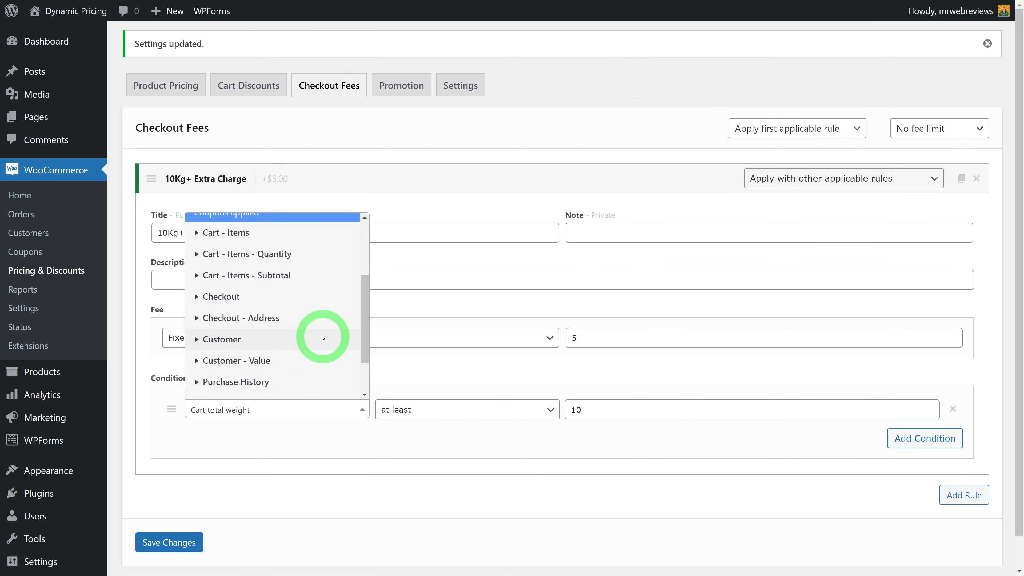
pyautogui.click(437, 497)
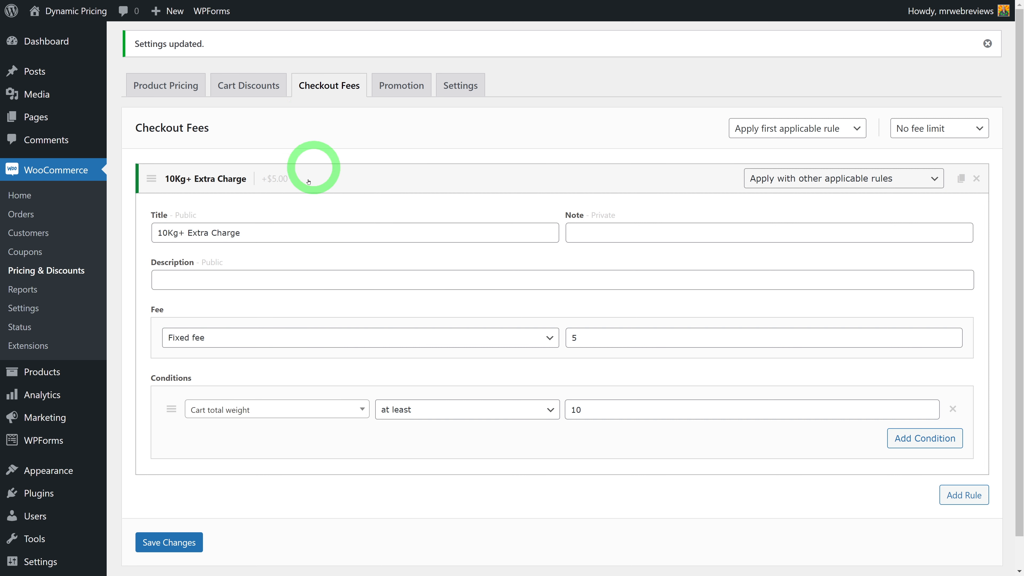
pyautogui.click(977, 179)
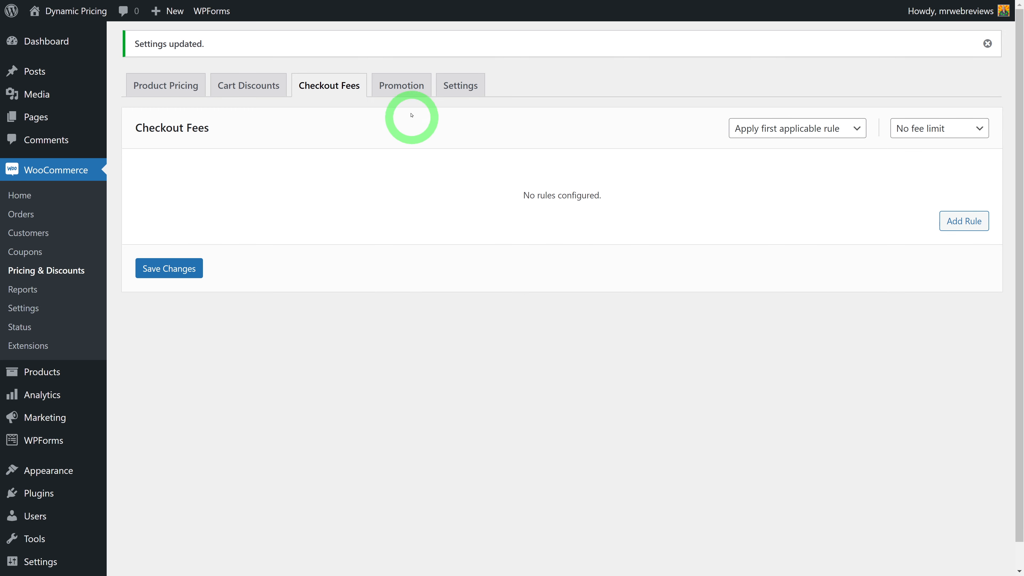
# Review the plugin's promotion options, from Your Price through Customer Notifications, with attention to the Volume Pricing Table.
pyautogui.click(401, 85)
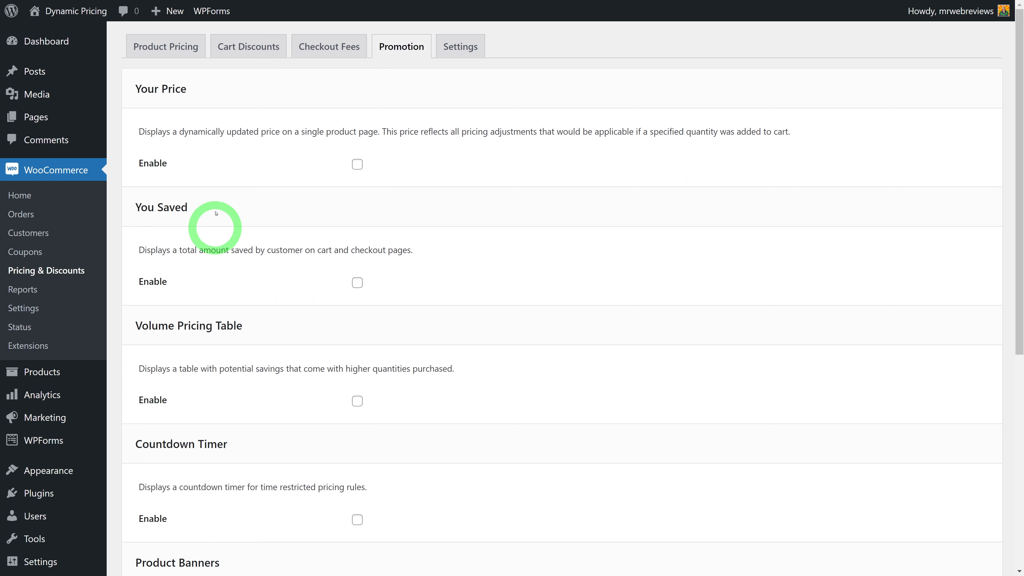
pyautogui.scroll(-1, 536, 307)
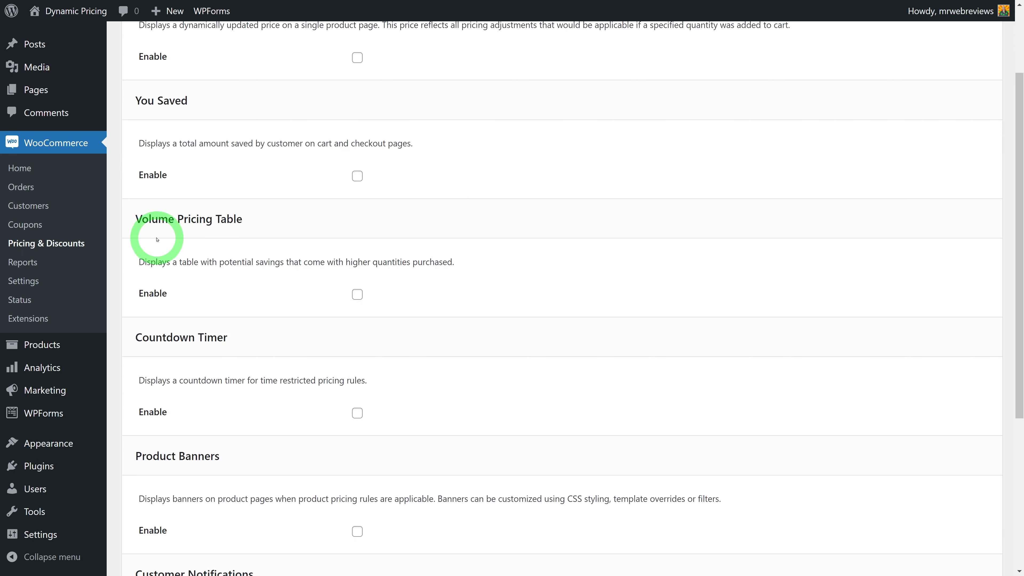
pyautogui.scroll(-3, 293, 331)
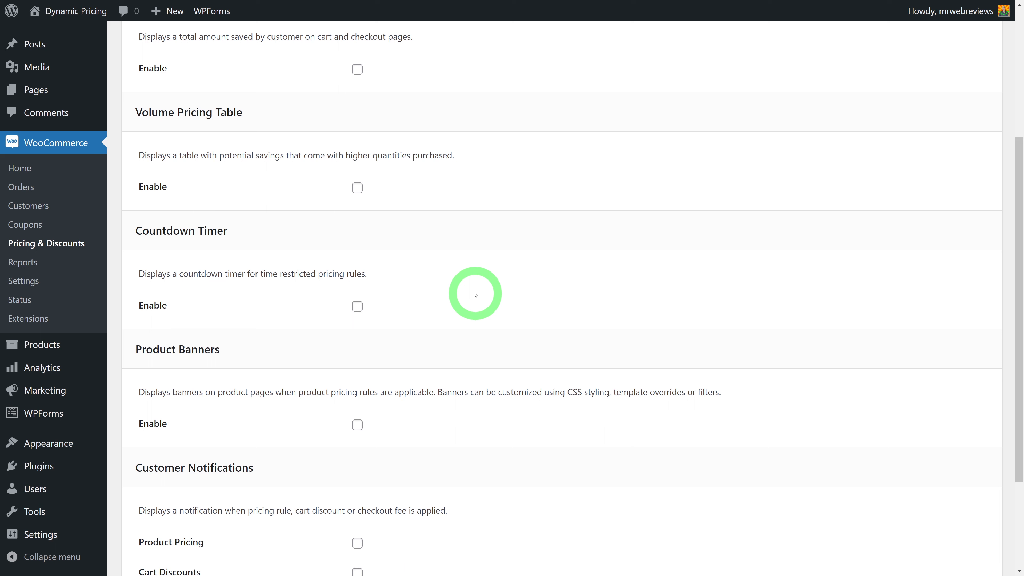
pyautogui.scroll(-1, 533, 297)
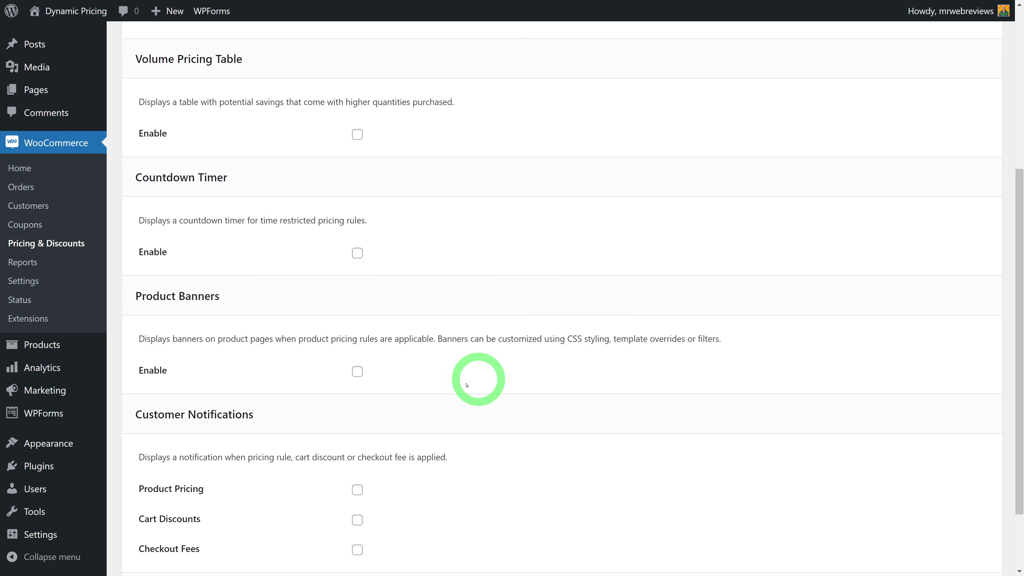
pyautogui.scroll(-2, 524, 395)
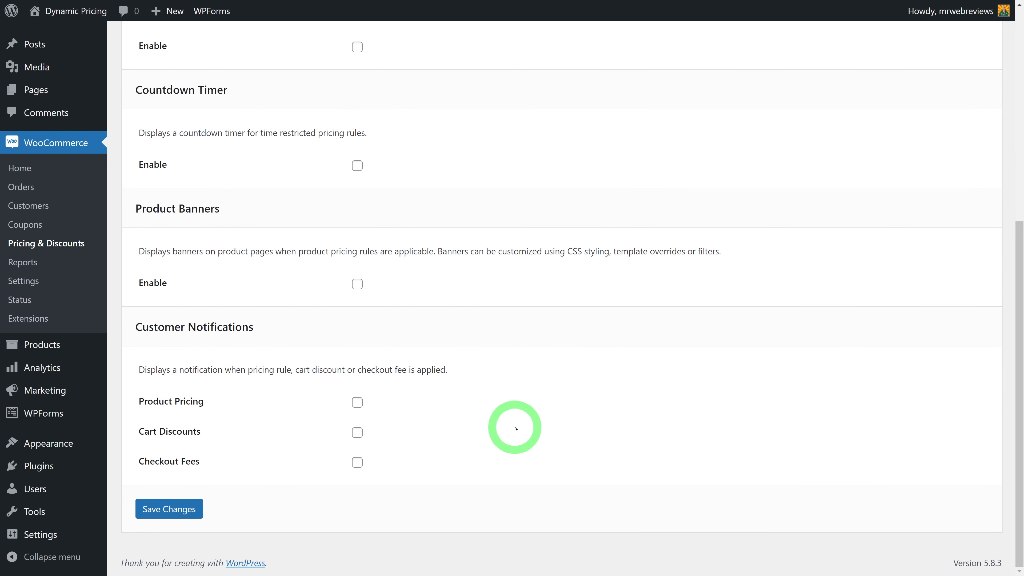
pyautogui.scroll(5, 516, 428)
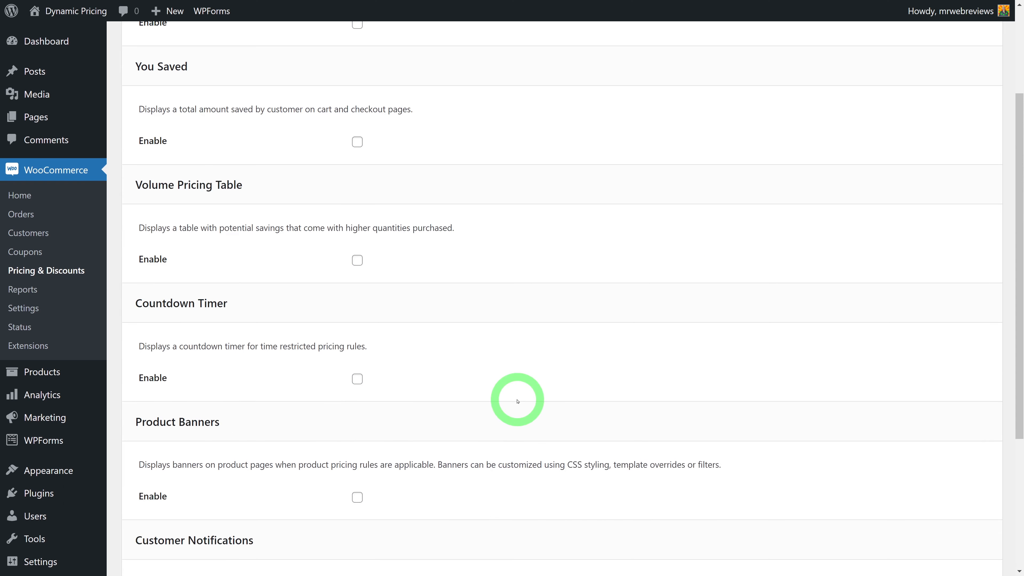
pyautogui.scroll(3, 518, 402)
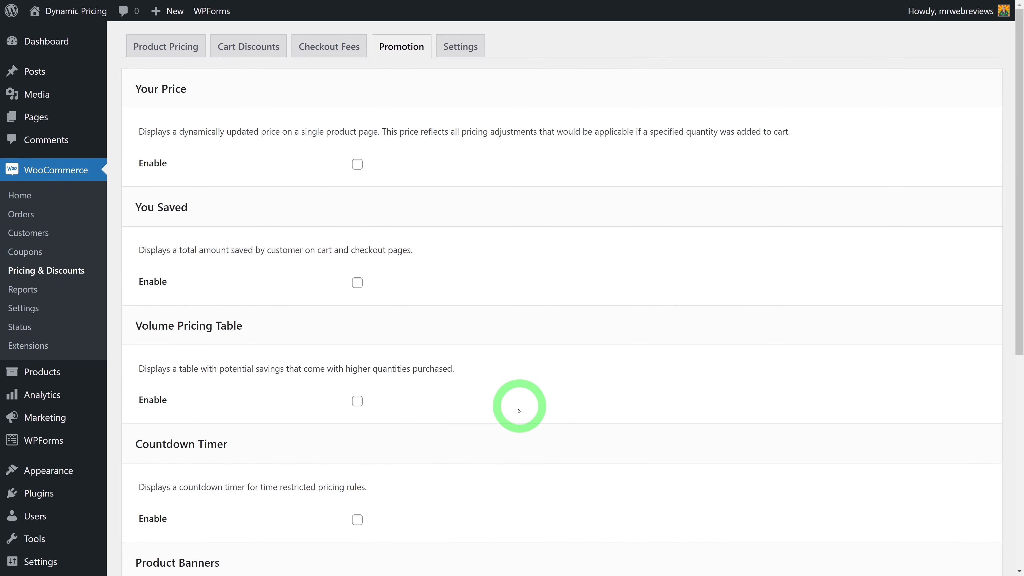
pyautogui.moveTo(136, 326); pyautogui.dragTo(284, 333)
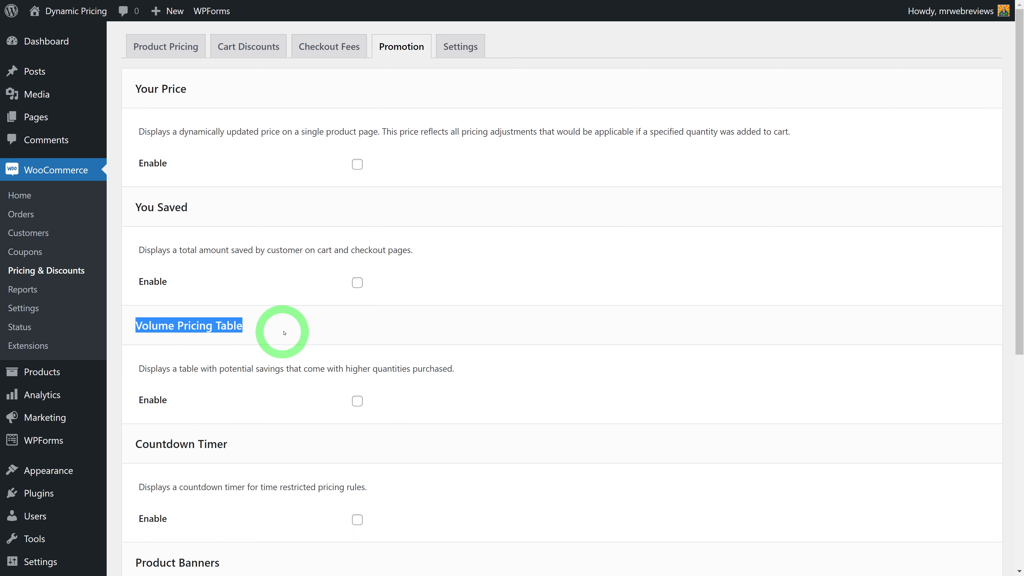
pyautogui.click(592, 365)
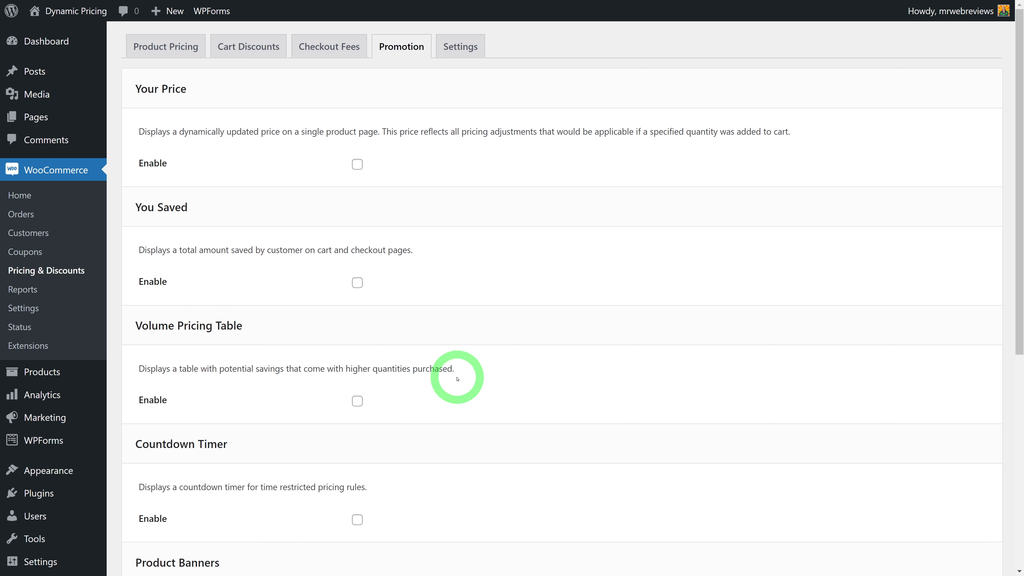
# Enable the Volume Pricing Table promotion, review its display options, and save the changes.
pyautogui.click(358, 401)
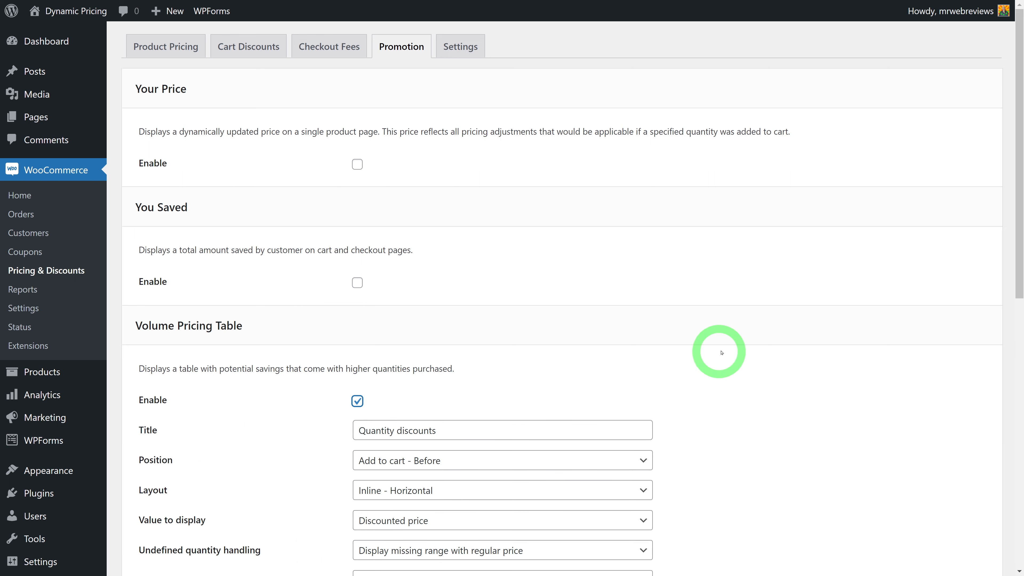
pyautogui.scroll(-1, 733, 350)
pyautogui.scroll(-4, 733, 350)
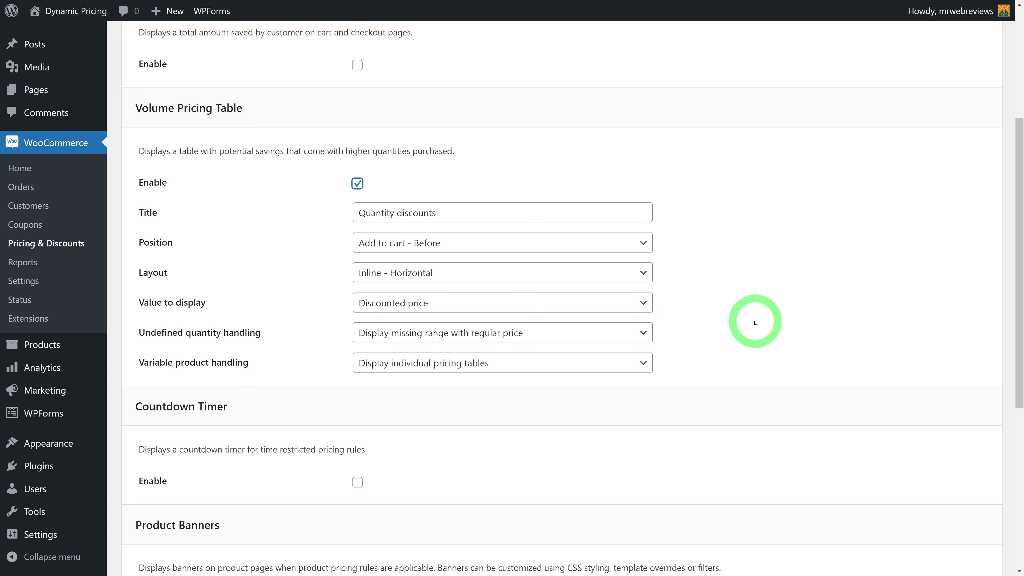
pyautogui.scroll(-5, 645, 339)
pyautogui.click(196, 511)
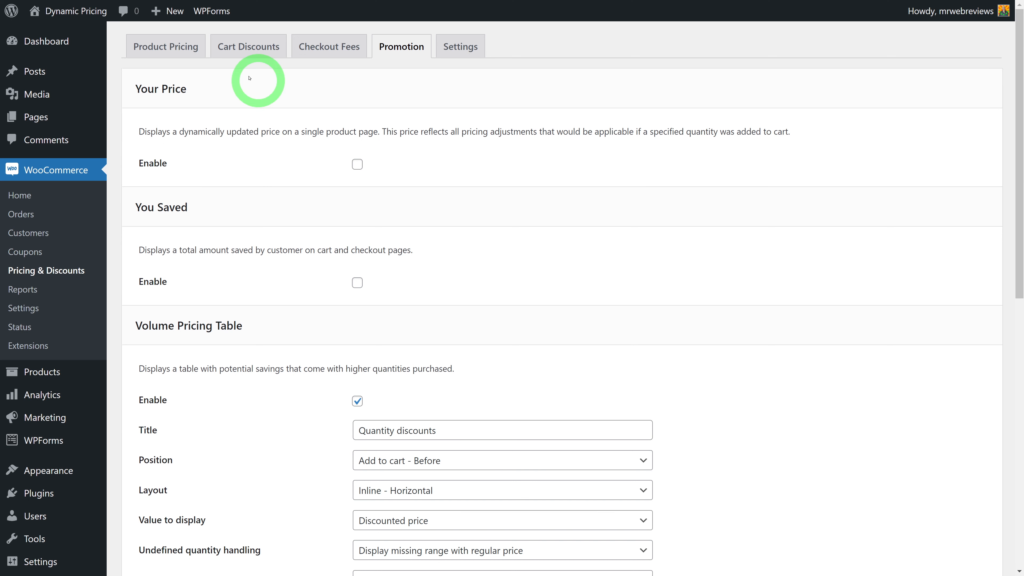
# Add a product pricing rule described as "Volume Pricing Table" and set its method to Bulk pricing.
pyautogui.click(174, 47)
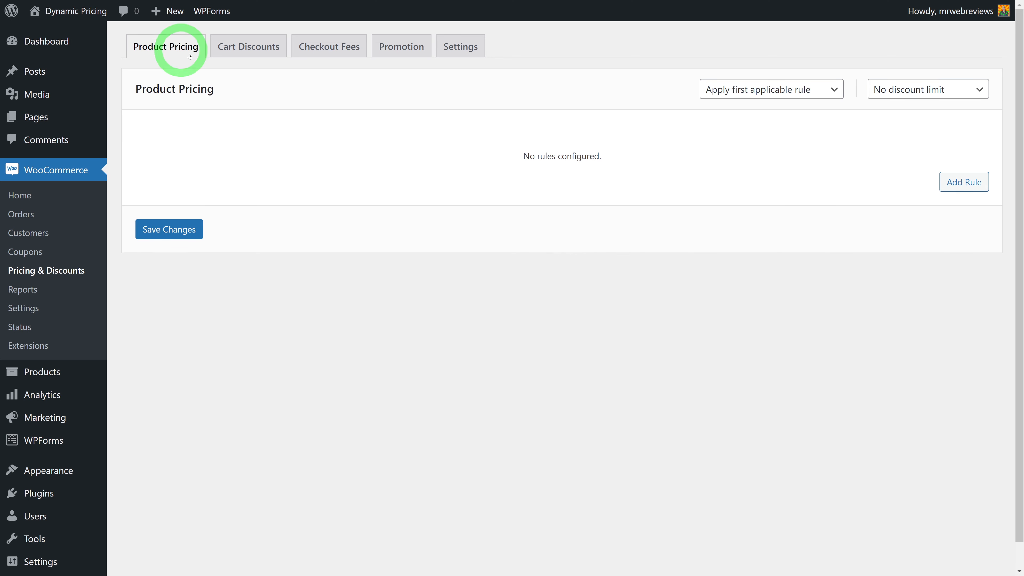
pyautogui.click(976, 183)
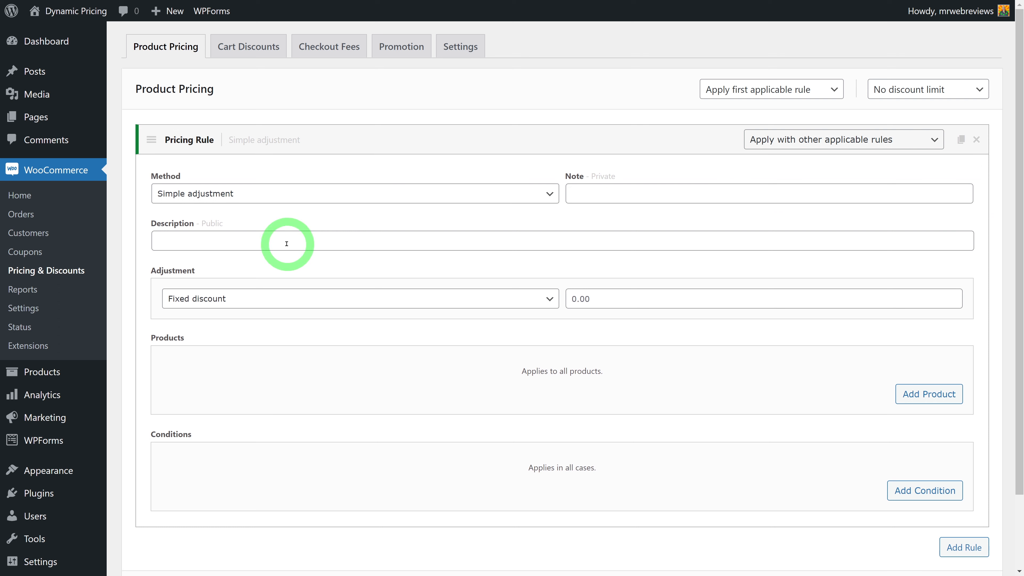
pyautogui.click(288, 242)
pyautogui.write('Volume Pricing Table')
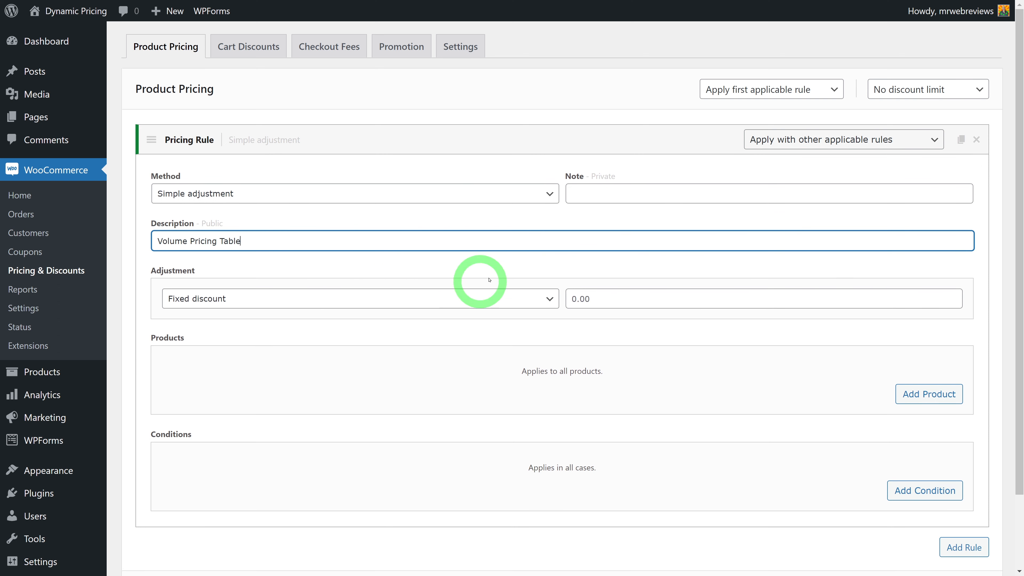
pyautogui.click(550, 195)
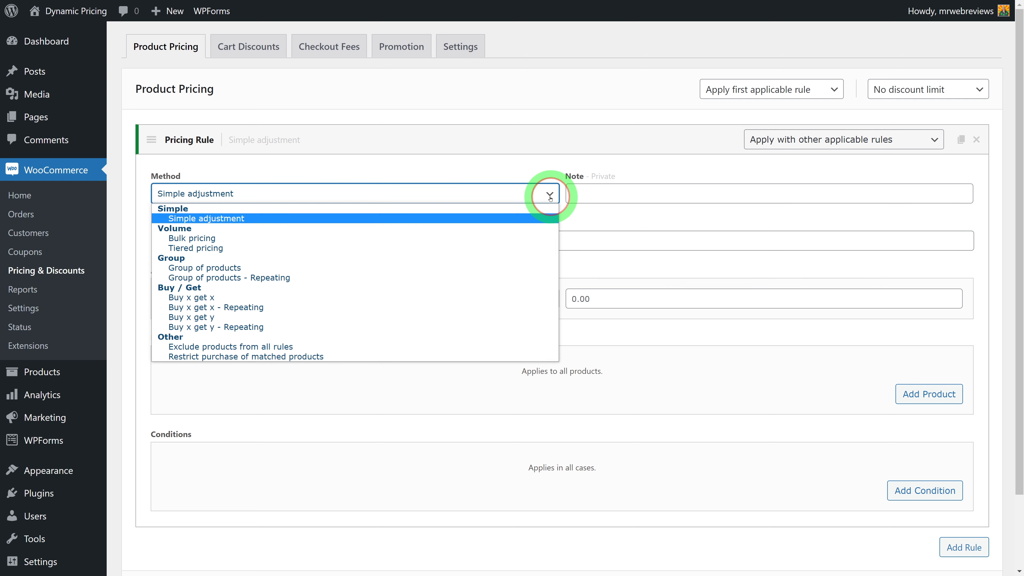
pyautogui.click(247, 239)
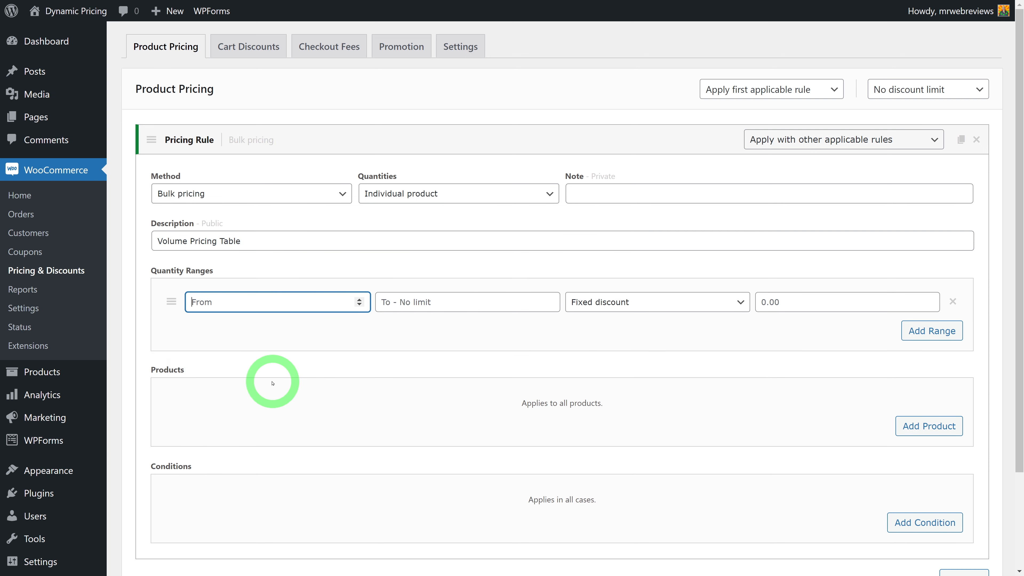
# Define the rule's first quantity range as 1 to 5 with a fixed discount of 2, and add a second range.
pyautogui.click(420, 305)
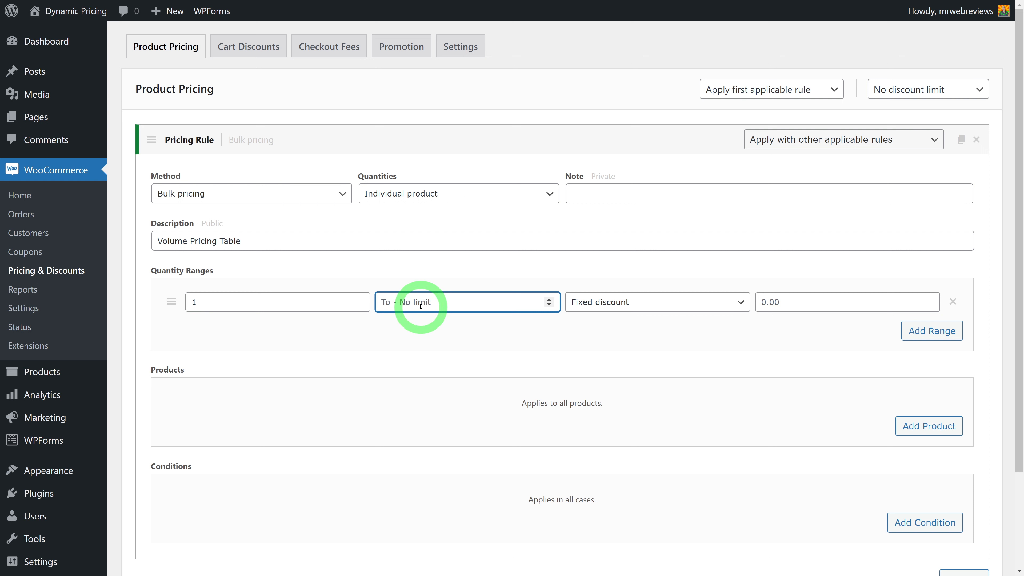
pyautogui.write('5')
pyautogui.click(722, 301)
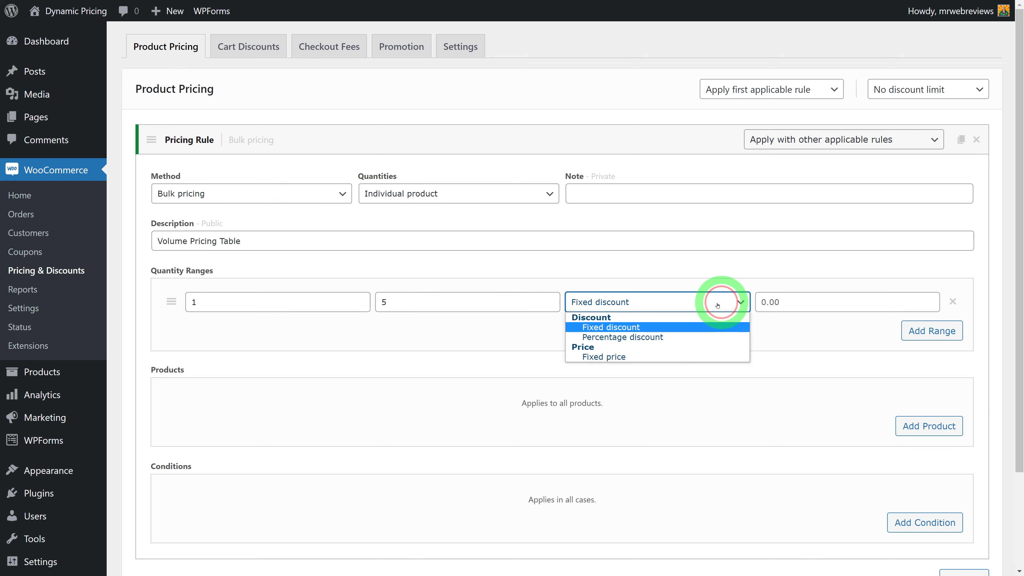
pyautogui.click(667, 330)
pyautogui.click(761, 306)
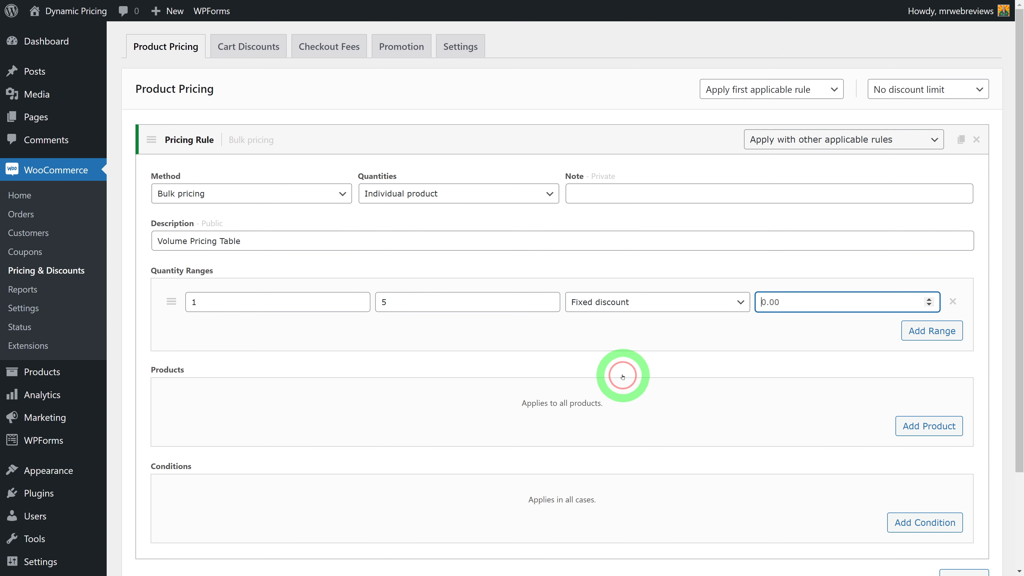
pyautogui.click(932, 331)
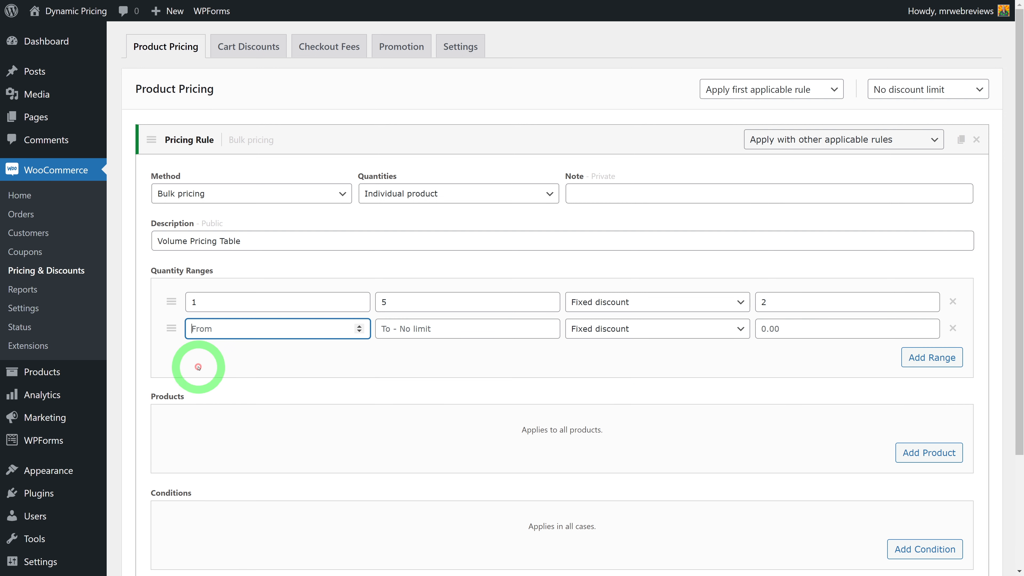
# Define the rule's second quantity range as 6 to 10 with a fixed discount of 3.50.
pyautogui.write('6')
pyautogui.click(403, 325)
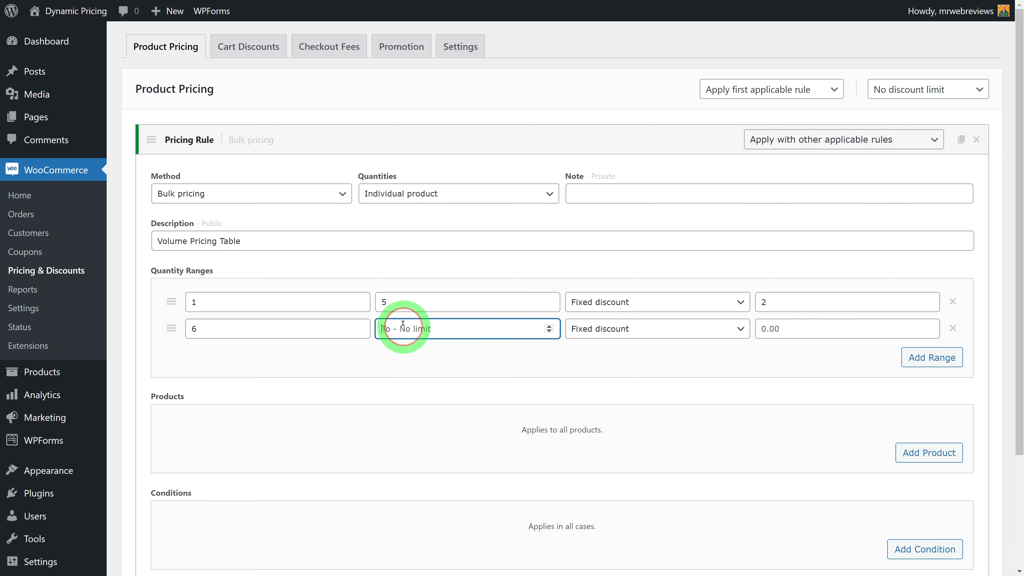
pyautogui.write('10')
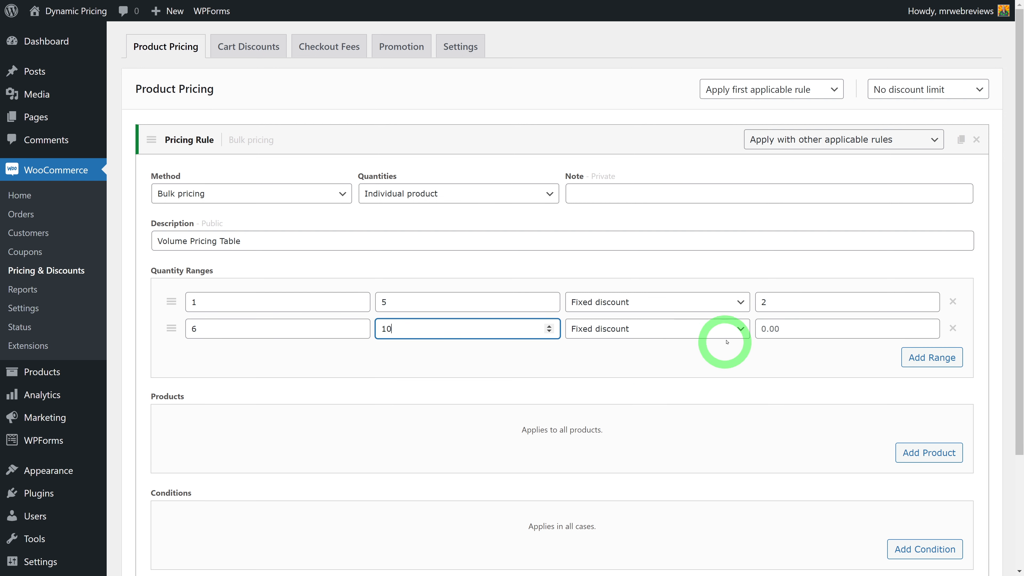
pyautogui.click(762, 329)
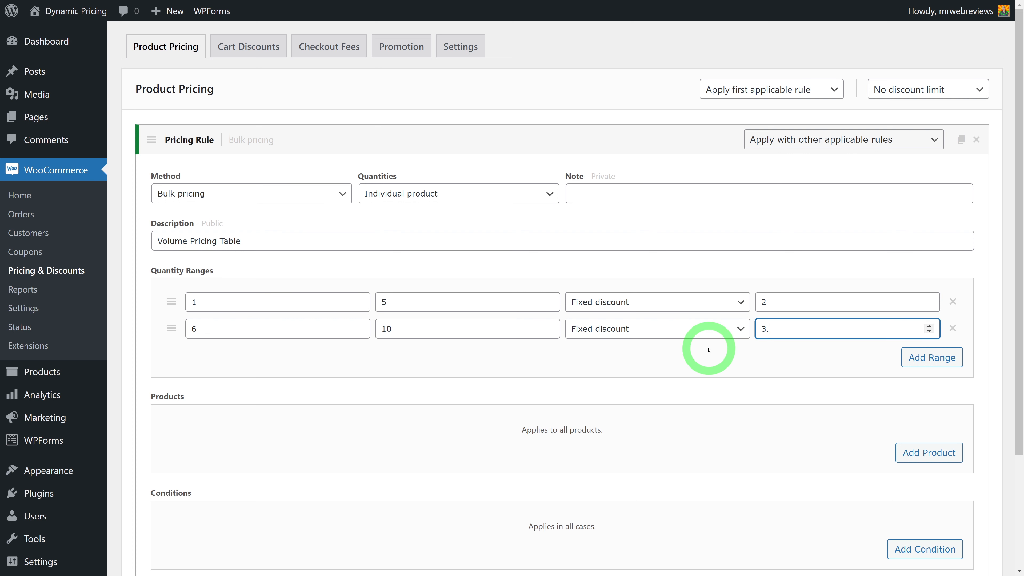
pyautogui.write('3.50')
# Add a third quantity range starting at 11 with no upper limit and a fixed discount of 5.
pyautogui.click(928, 357)
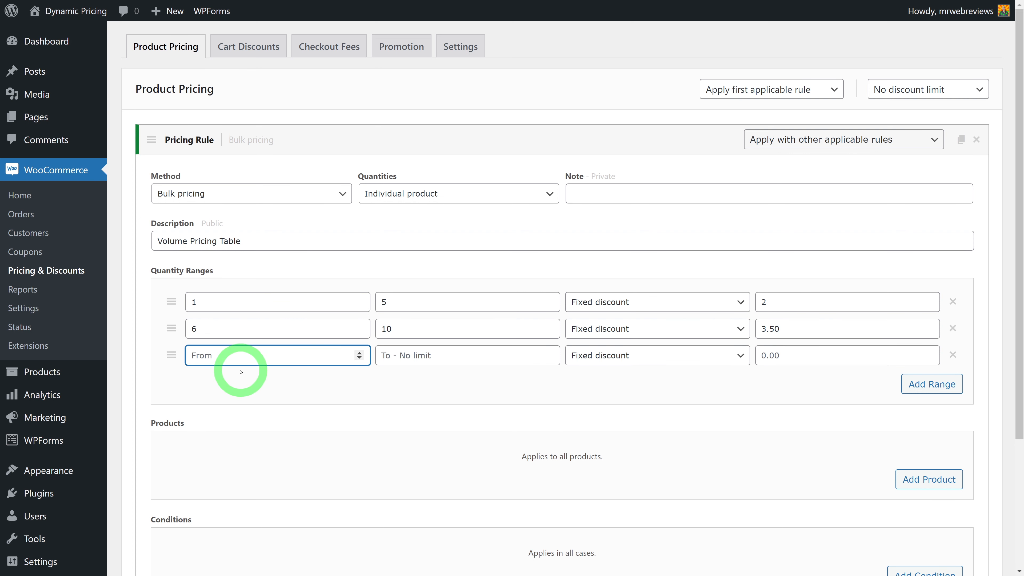
pyautogui.write('11')
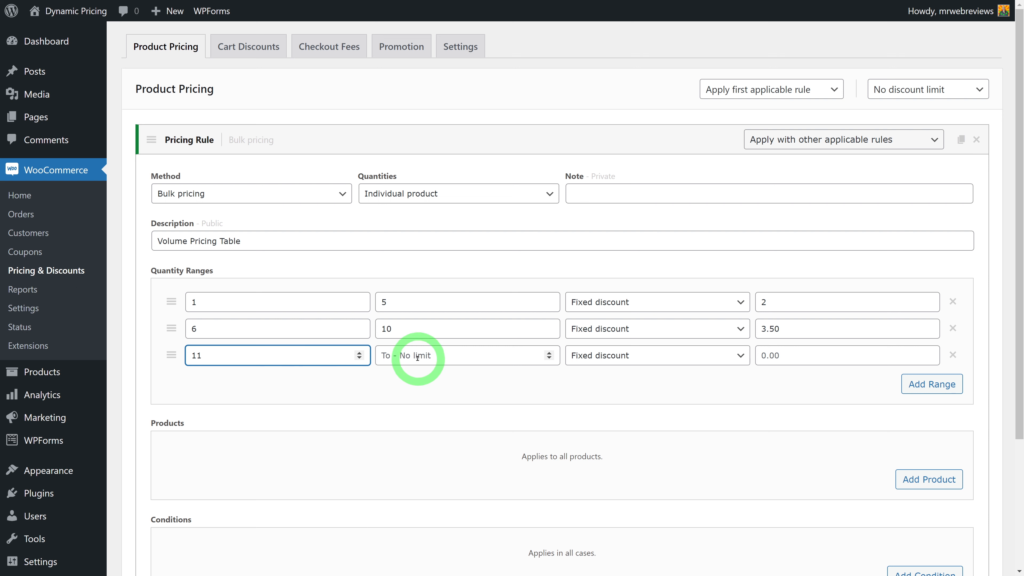
pyautogui.click(663, 362)
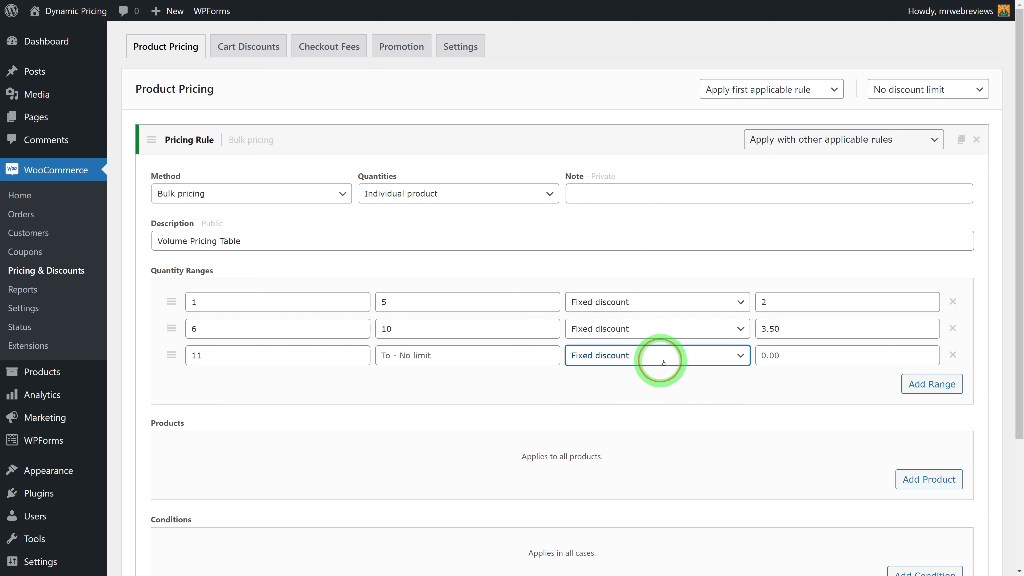
pyautogui.click(757, 357)
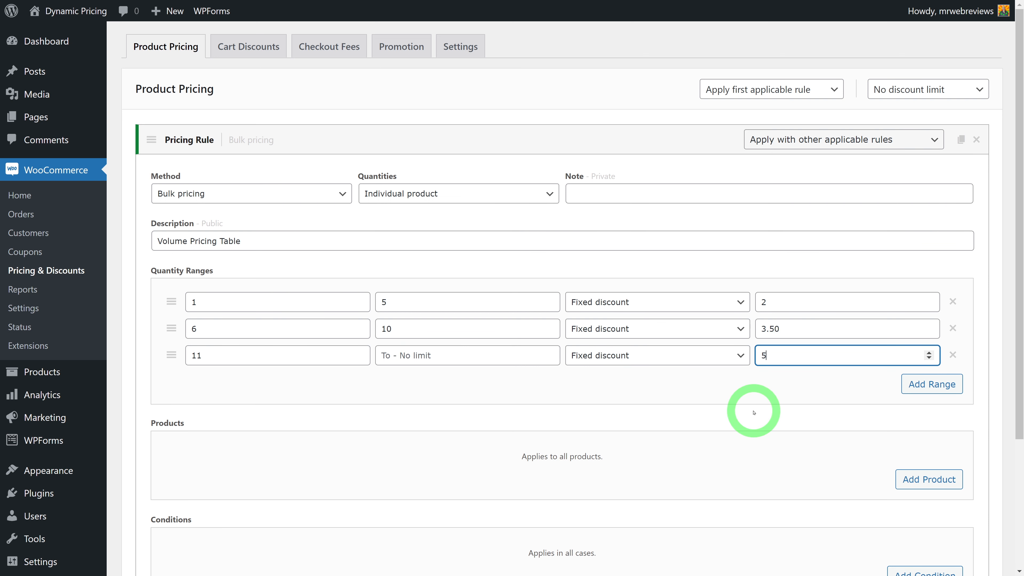
pyautogui.write('5')
pyautogui.click(972, 443)
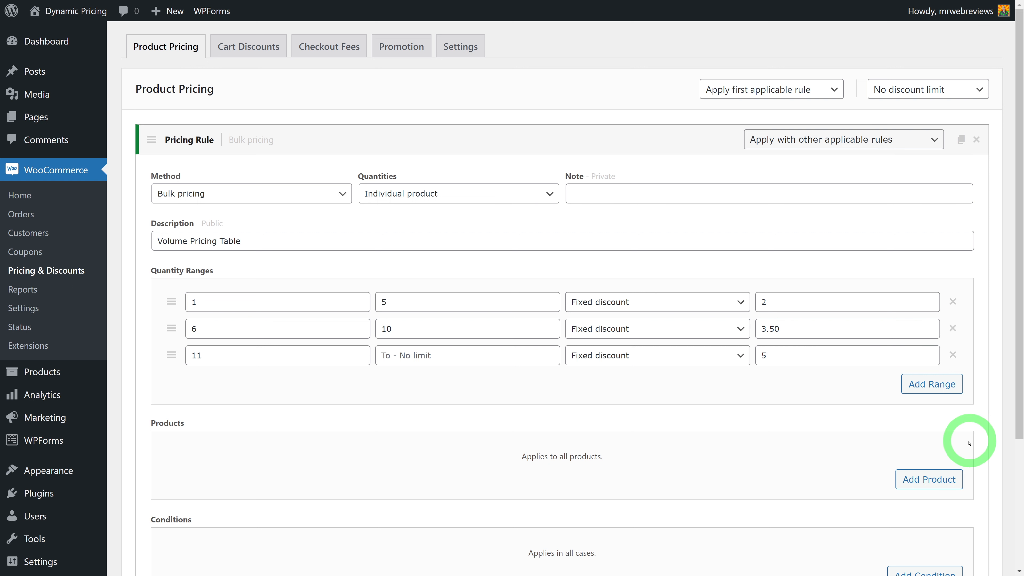
# Restrict the rule to the product "Organic dried dog food" and save the changes.
pyautogui.click(935, 481)
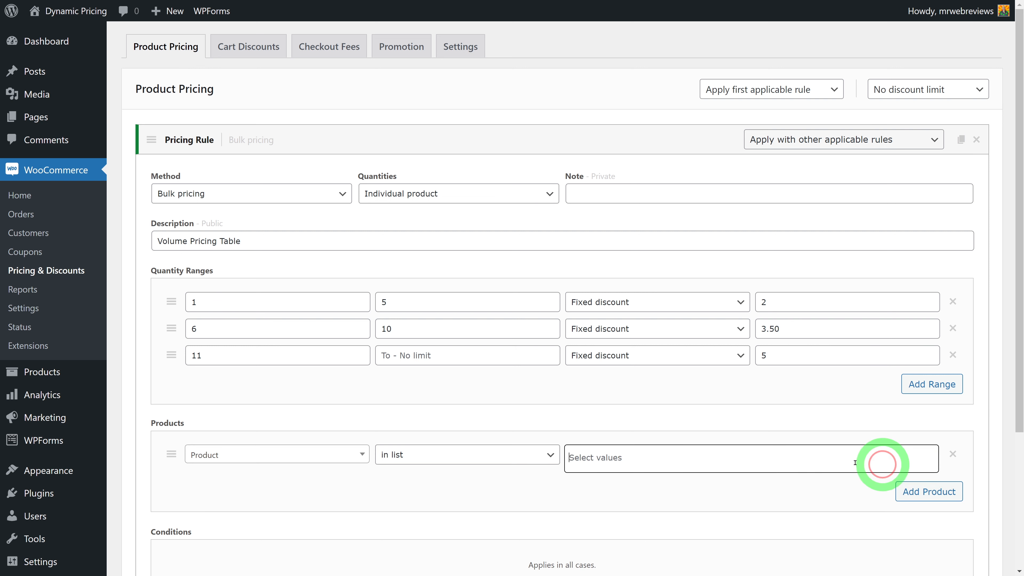
pyautogui.click(585, 465)
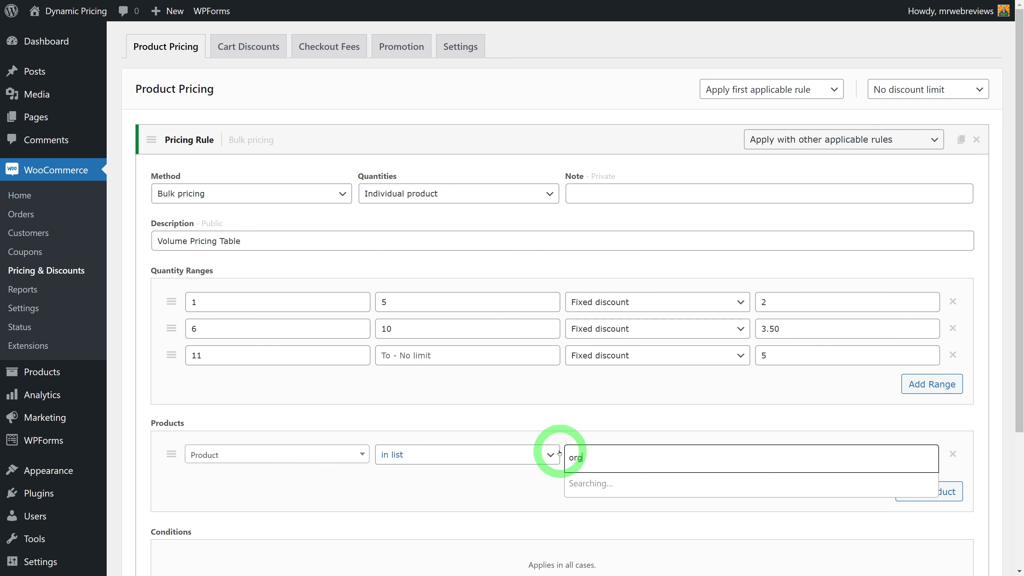
pyautogui.write('org')
pyautogui.click(606, 483)
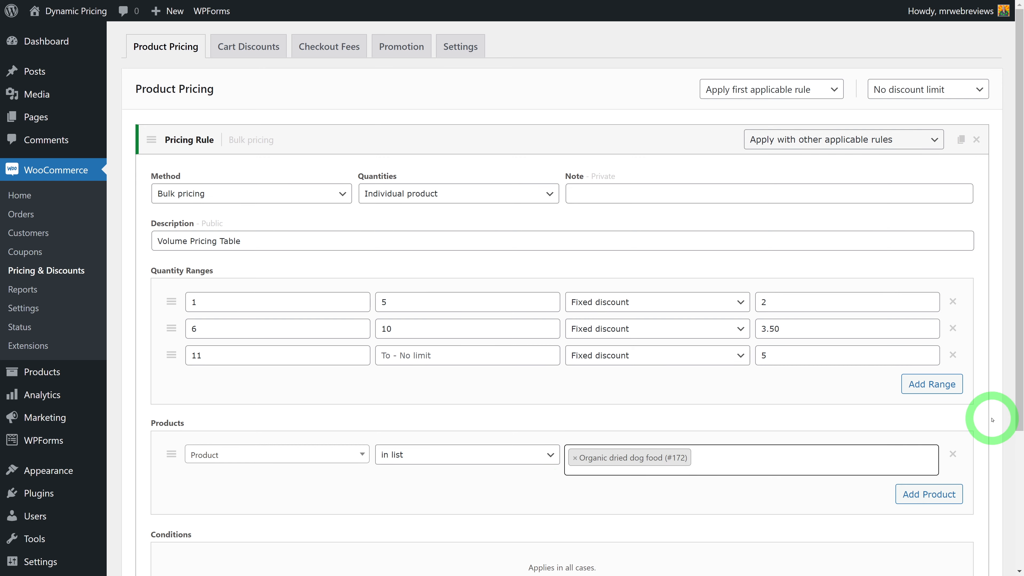
pyautogui.scroll(-5, 993, 420)
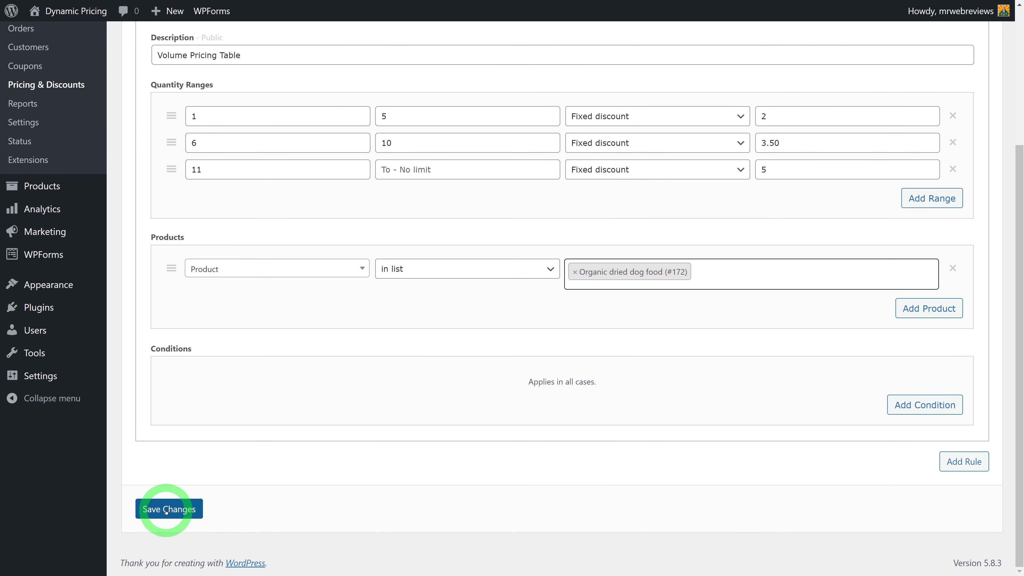
pyautogui.click(167, 511)
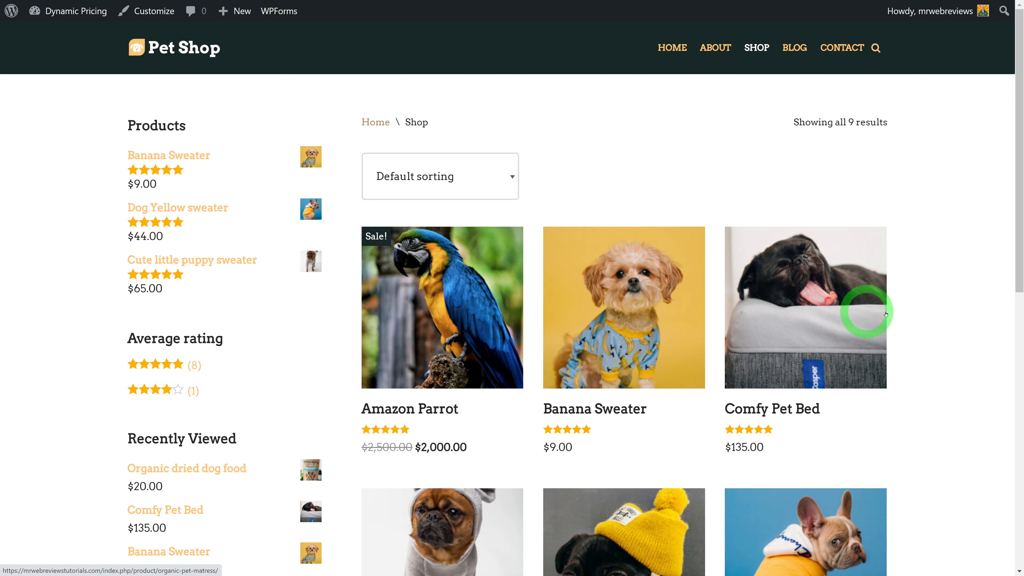
# Open the Organic dried dog food page in the shop and examine its quantity discounts table.
pyautogui.scroll(-5, 887, 312)
pyautogui.scroll(-8, 918, 317)
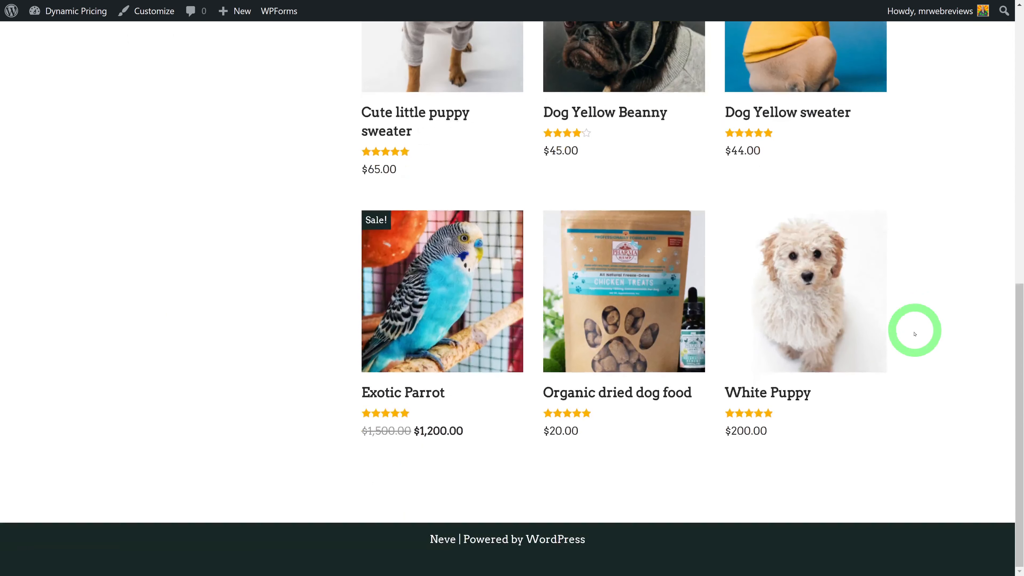
pyautogui.click(607, 341)
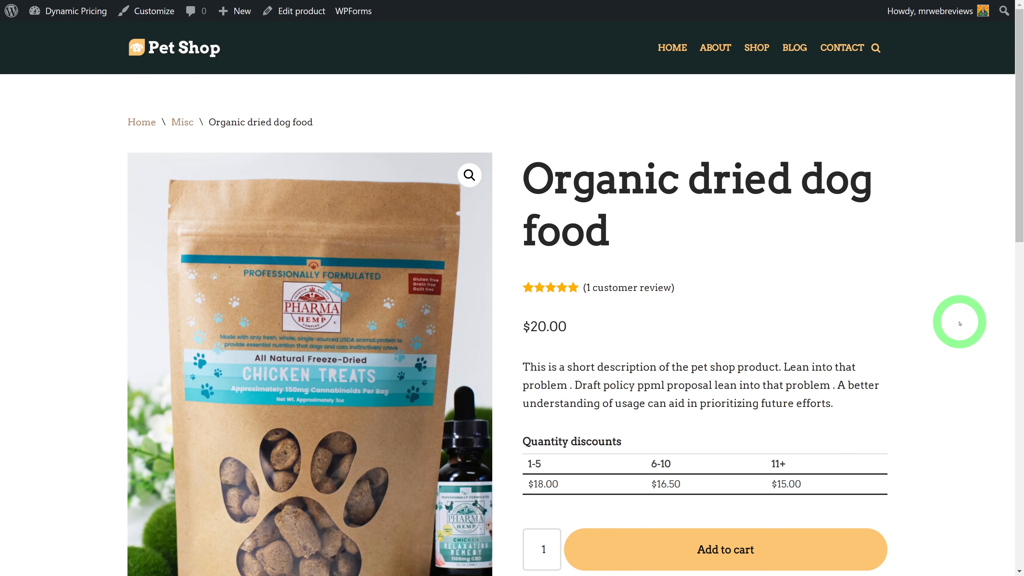
pyautogui.scroll(-5, 958, 323)
pyautogui.scroll(-1, 955, 326)
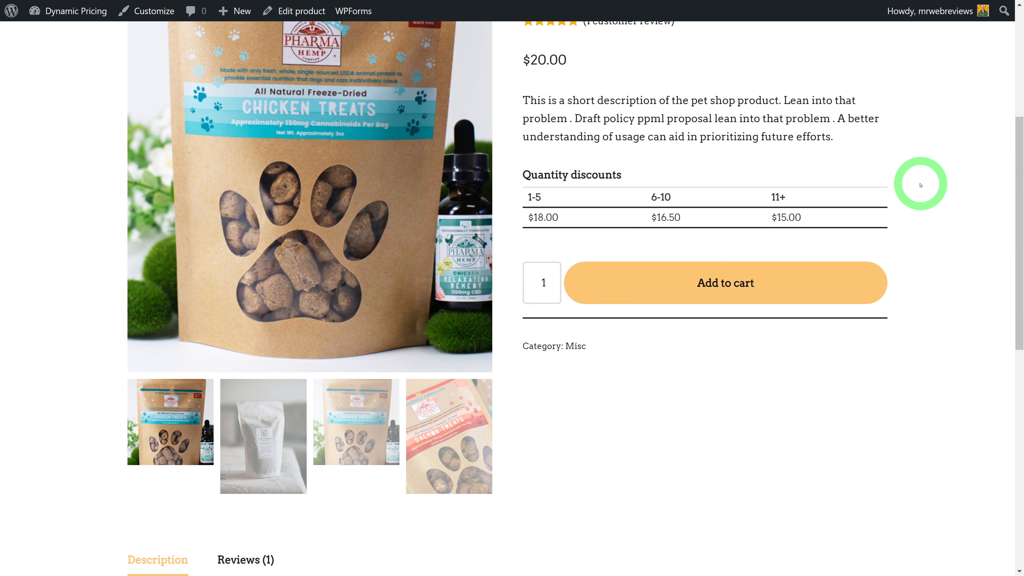
# Set the Volume Pricing Table's position to Product summary - Before and layout to Inline - Vertical, save, and check the product page.
pyautogui.hotkey('ctrl', 'Tab')
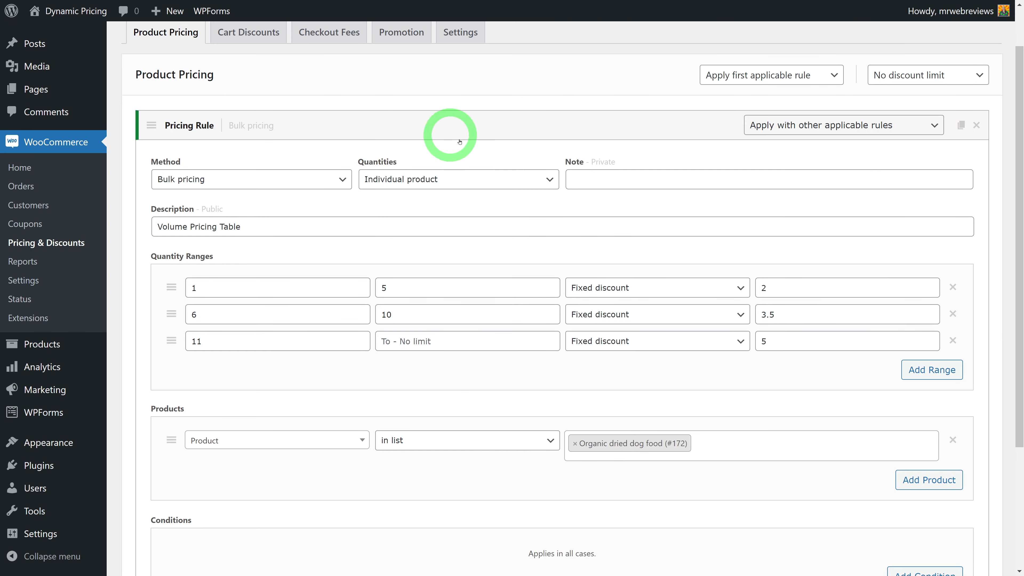
pyautogui.click(401, 32)
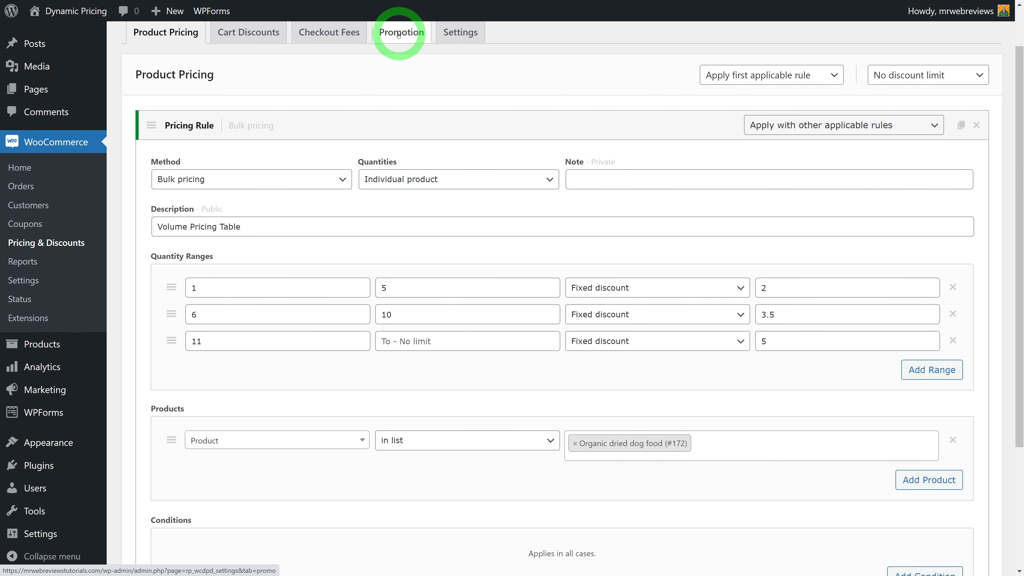
pyautogui.scroll(-5, 760, 340)
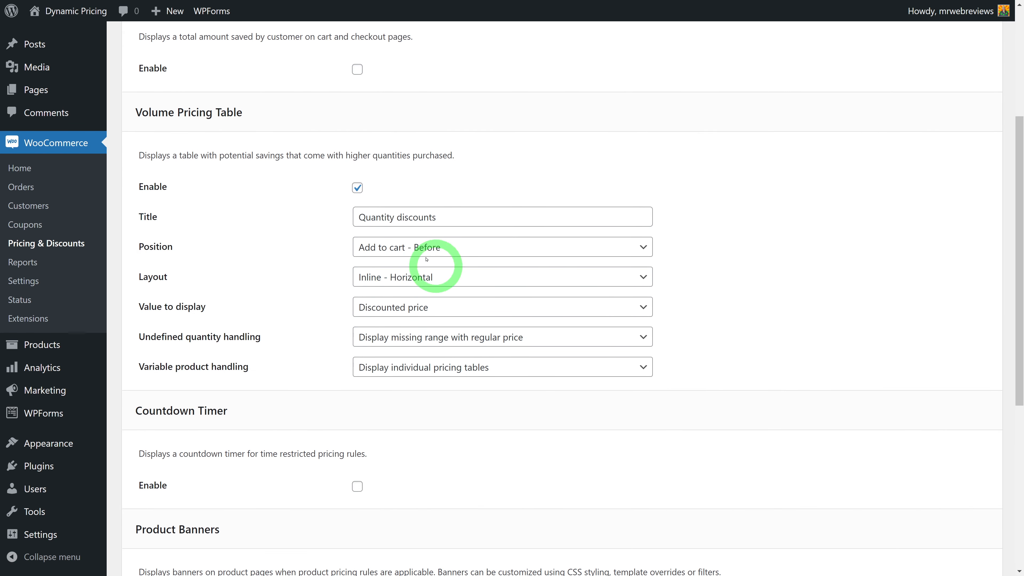
pyautogui.click(628, 249)
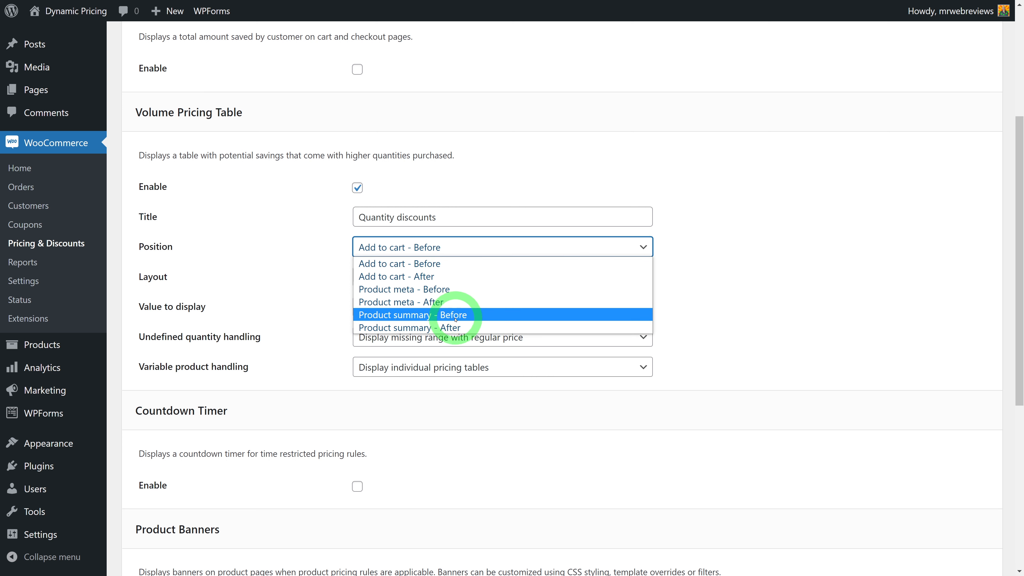
pyautogui.click(407, 315)
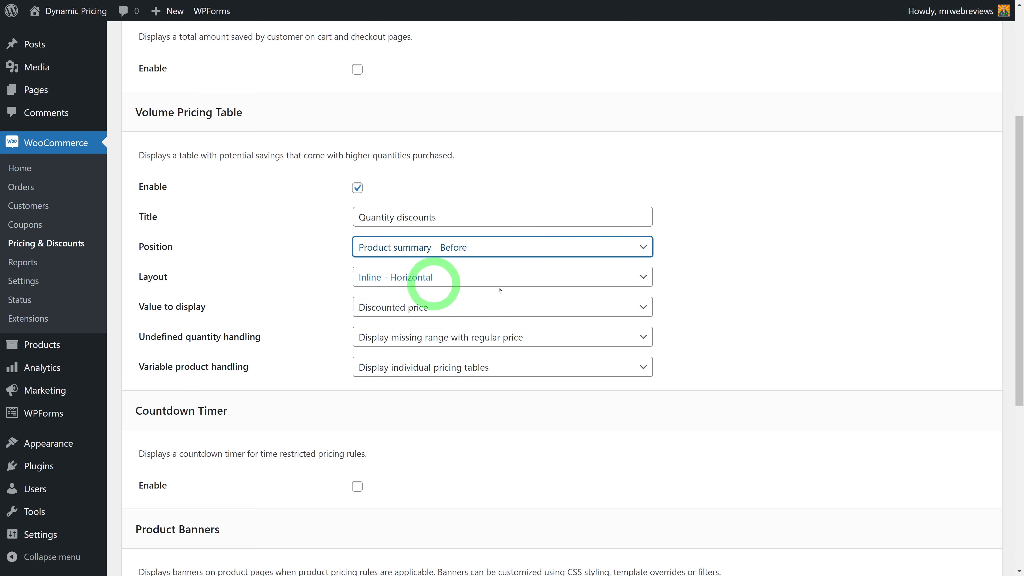
pyautogui.click(644, 280)
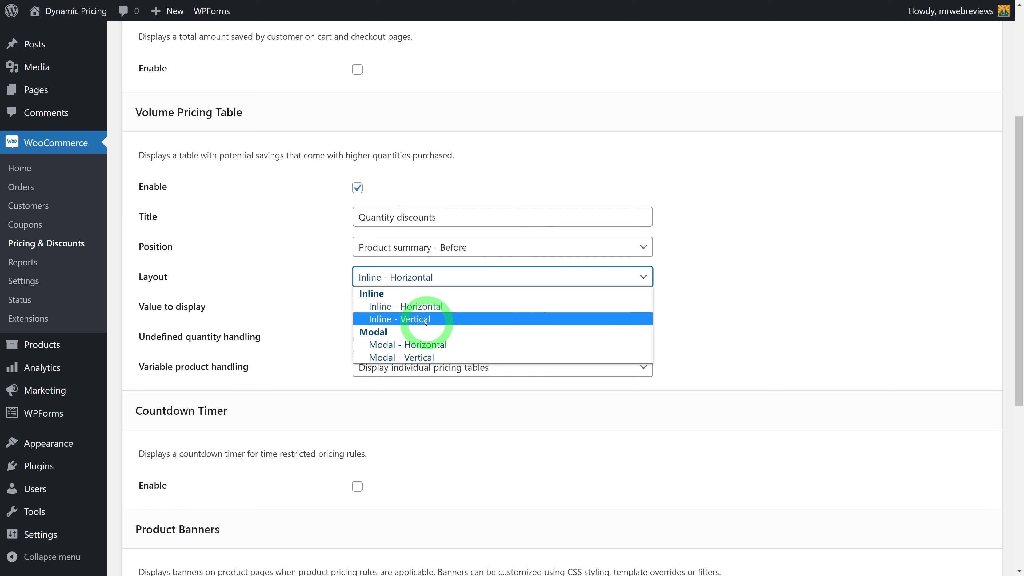
pyautogui.click(416, 319)
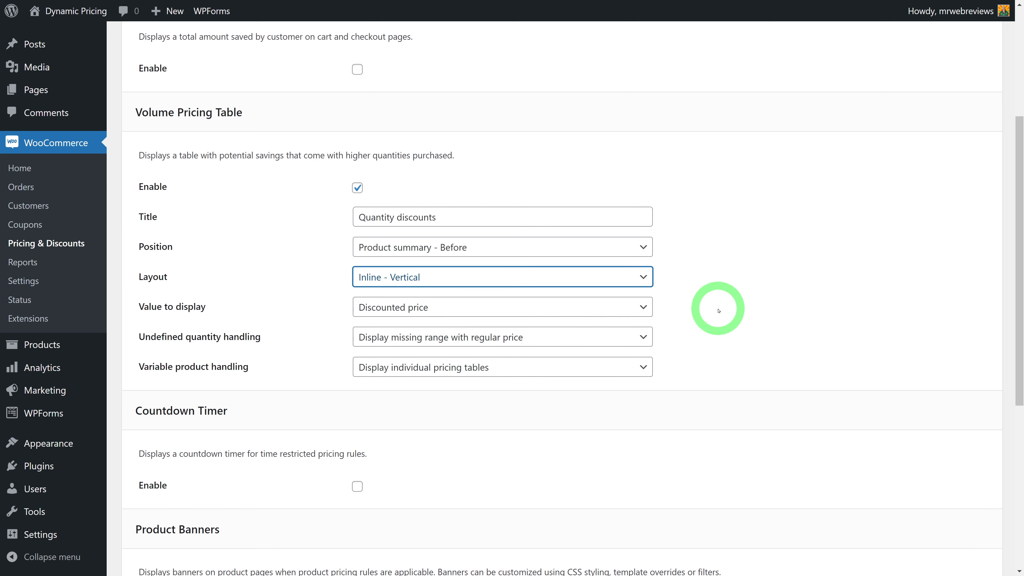
pyautogui.scroll(-6, 722, 355)
pyautogui.click(147, 517)
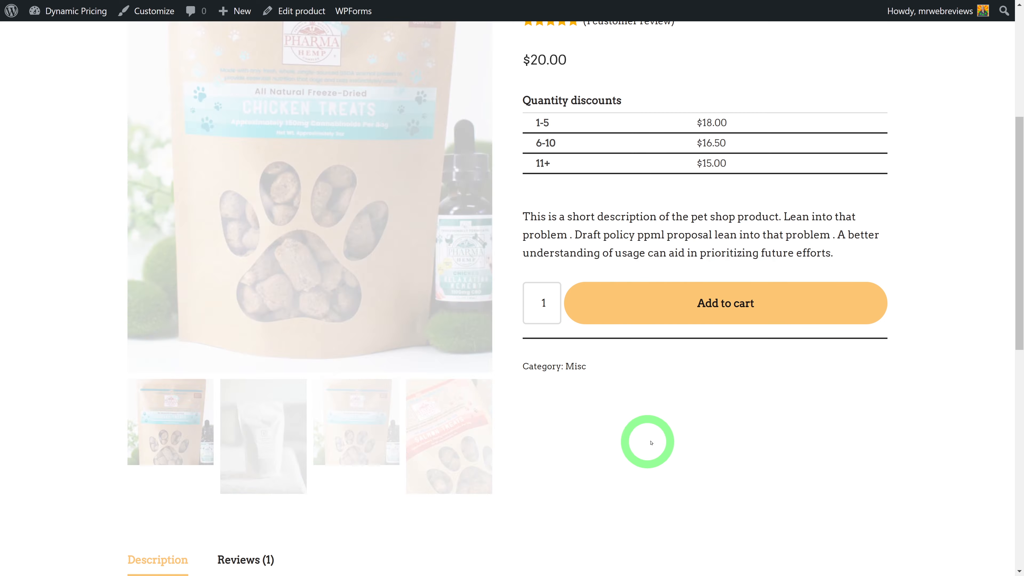
pyautogui.scroll(4, 916, 446)
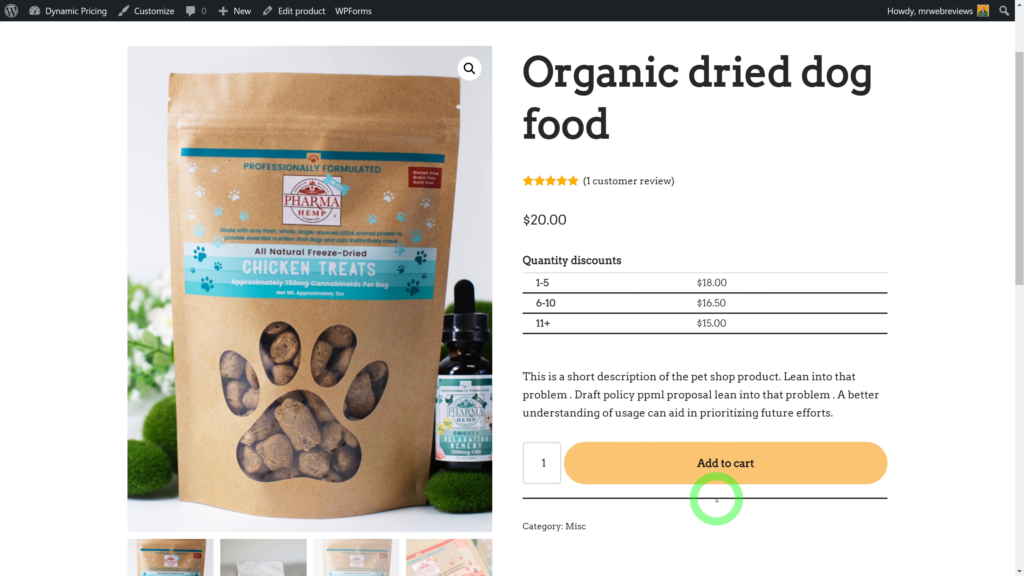
# Set the Volume Pricing Table's position to Add to cart - After, save the changes, and reload the product page.
pyautogui.hotkey('ctrl', 'Tab')
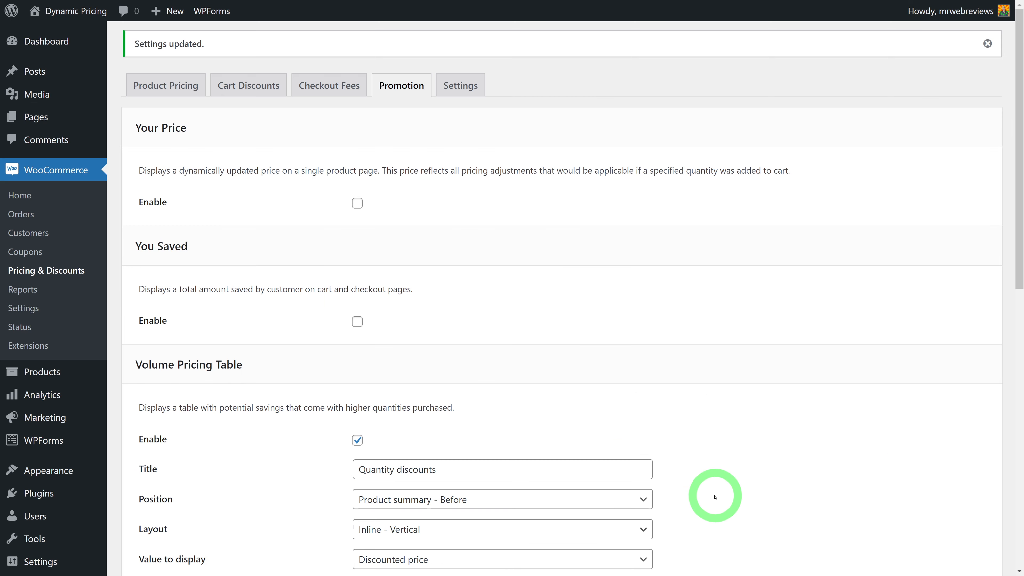
pyautogui.scroll(-3, 765, 329)
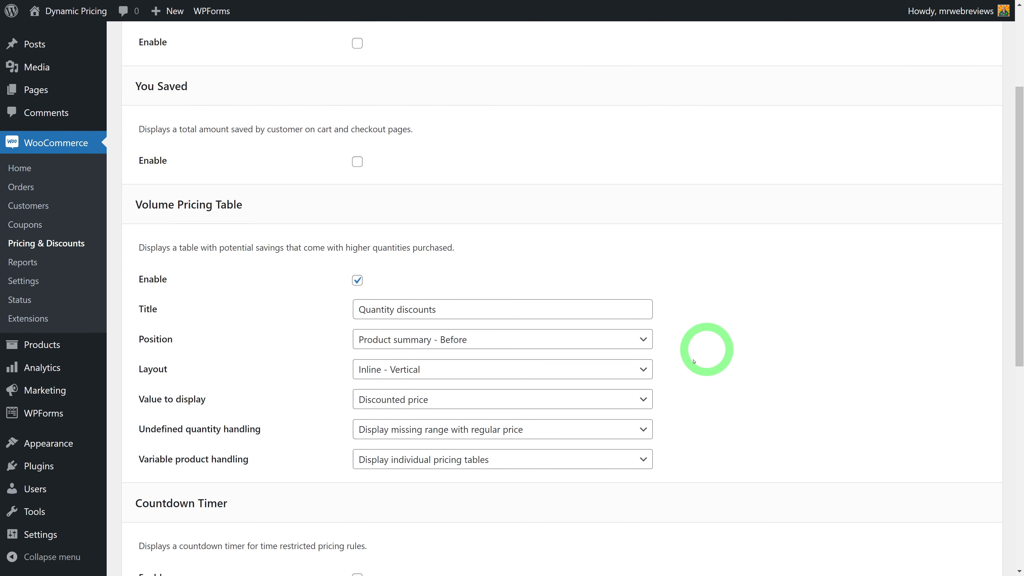
pyautogui.click(644, 340)
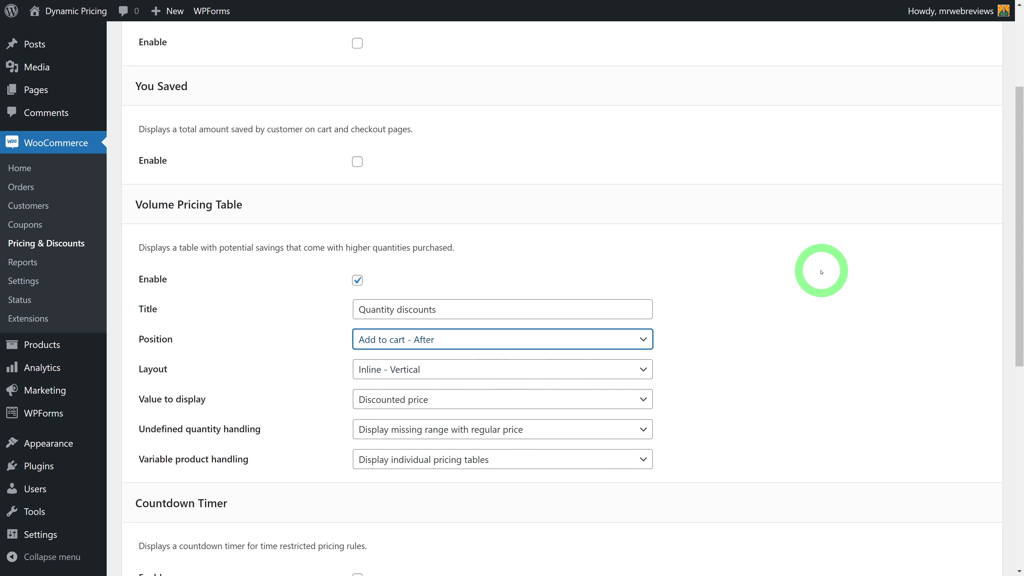
pyautogui.scroll(-8, 757, 334)
pyautogui.click(193, 511)
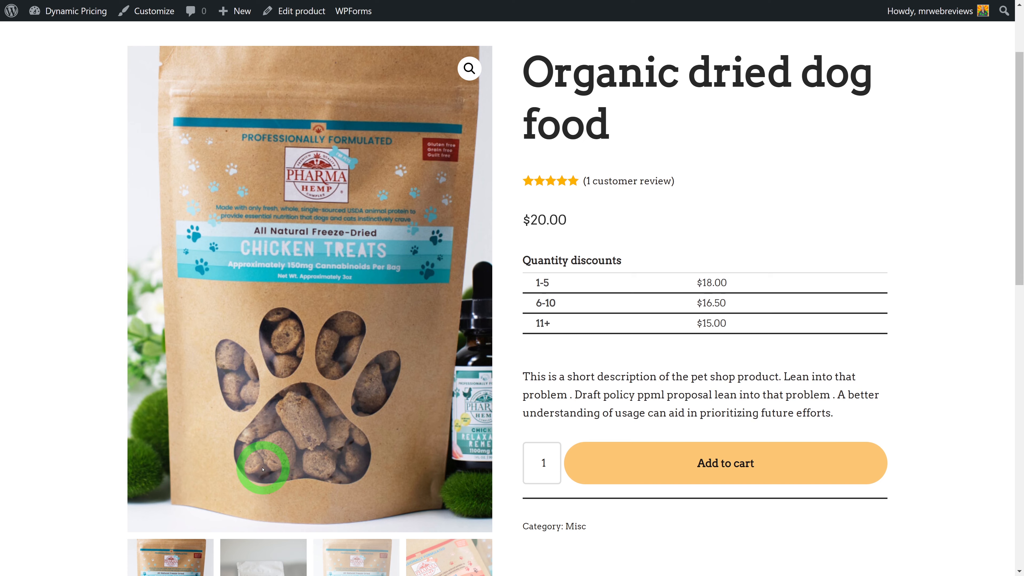
pyautogui.press('F5')
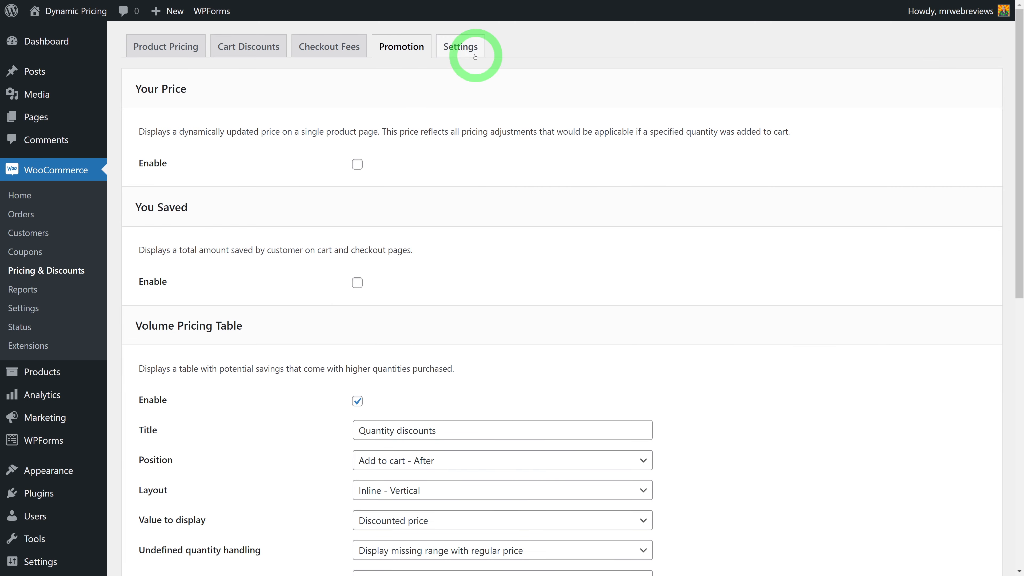
# Review the plugin's general settings, from Product Pricing to Import & Export, including the note on changing display prices in the shop.
pyautogui.click(483, 58)
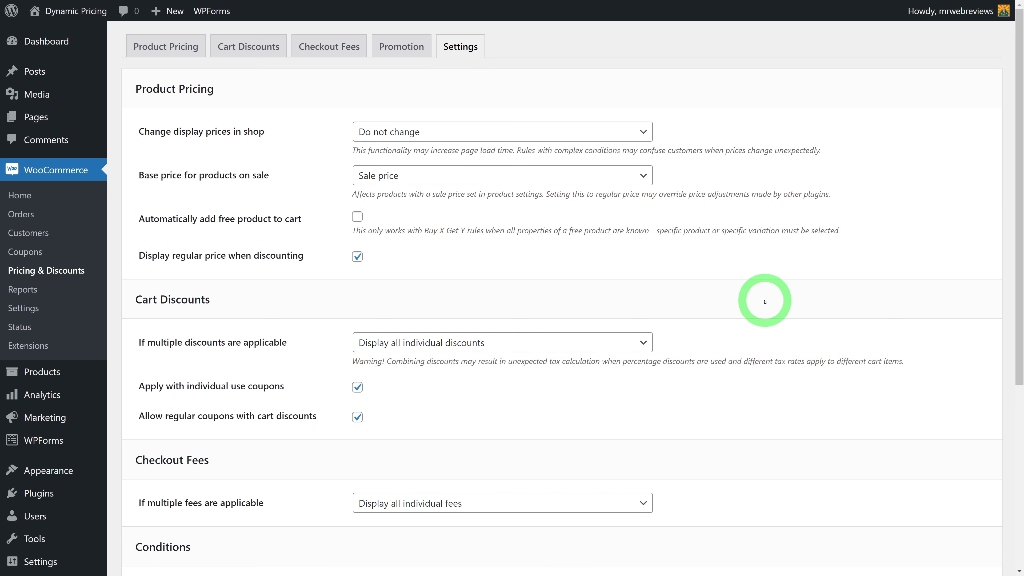
pyautogui.scroll(-5, 765, 302)
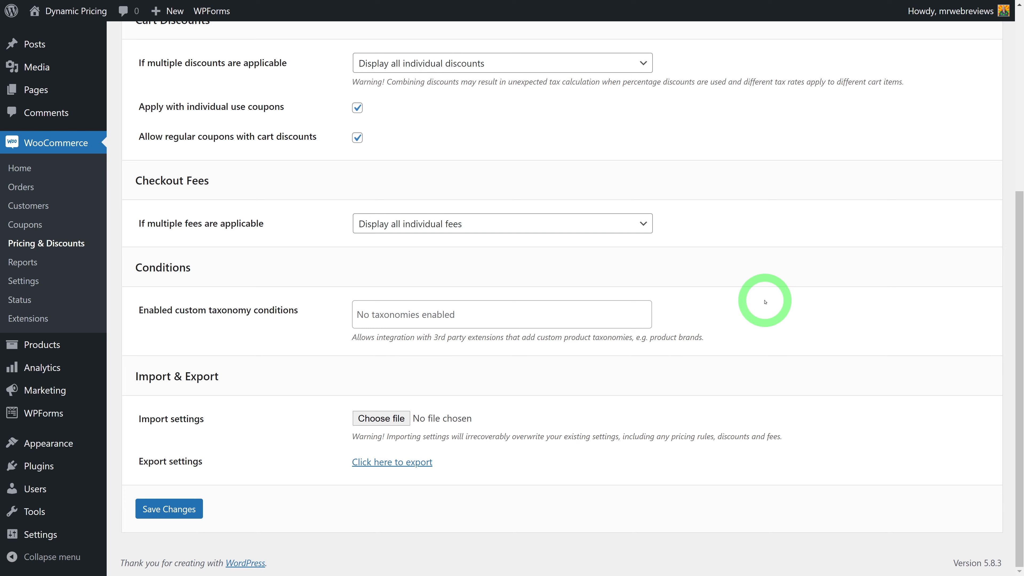
pyautogui.scroll(5, 765, 302)
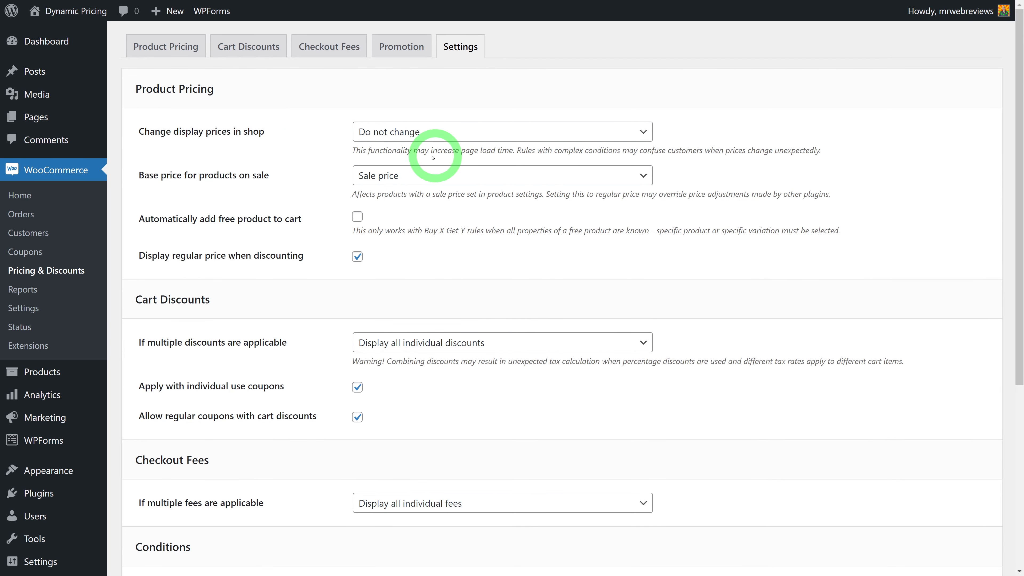
pyautogui.moveTo(413, 150); pyautogui.dragTo(510, 151)
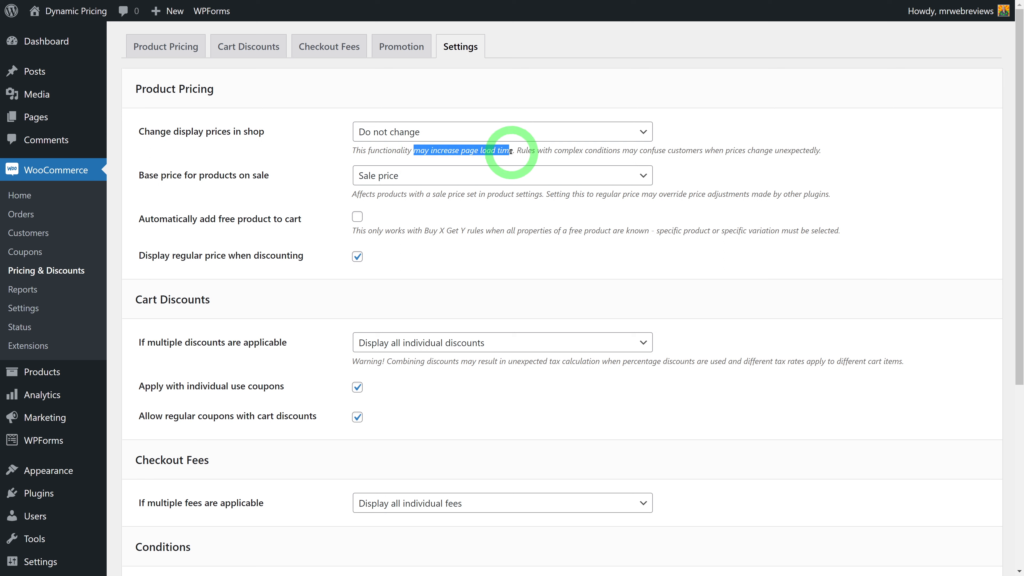
pyautogui.click(751, 172)
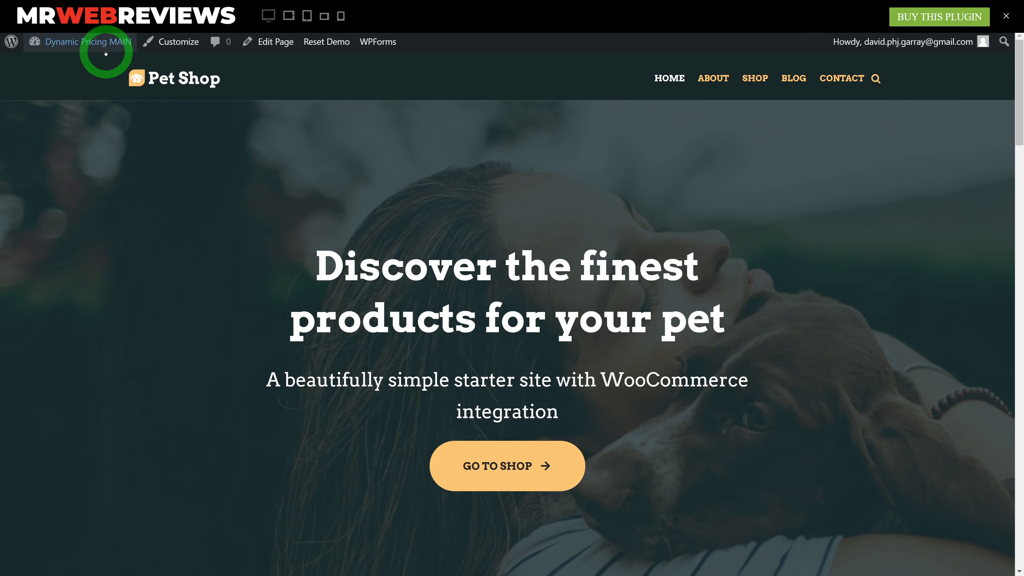
# Go from the demo pet shop's front end to its WordPress dashboard and open WooCommerce Pricing & Discounts.
pyautogui.moveTo(105, 53)
pyautogui.click(68, 68)
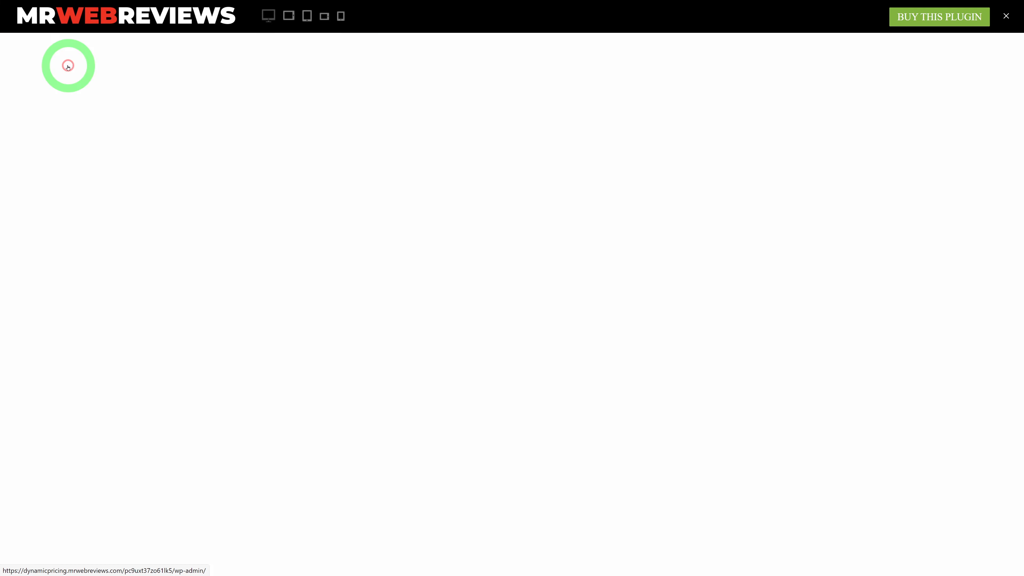
pyautogui.moveTo(50, 95)
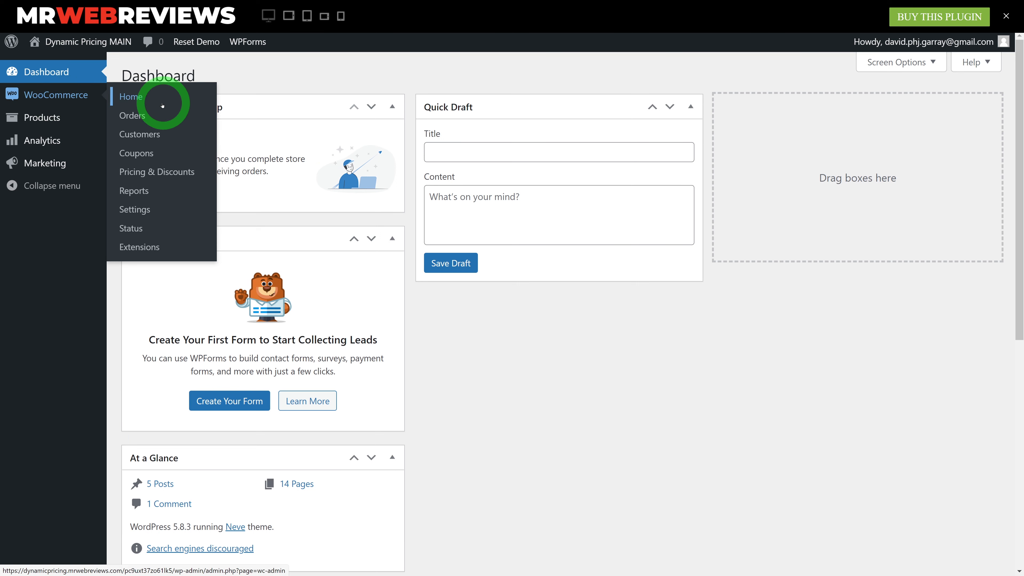
pyautogui.click(173, 173)
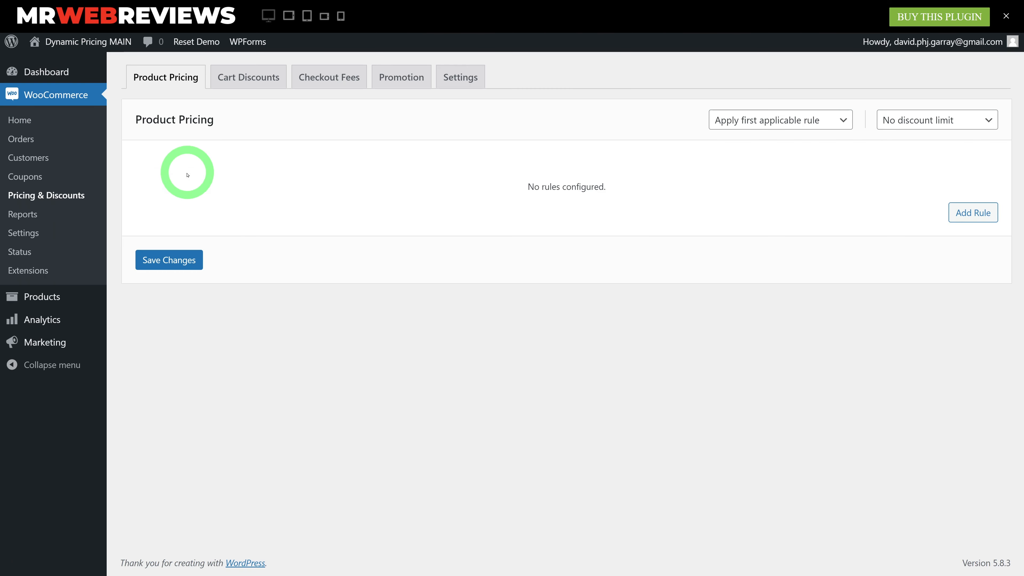